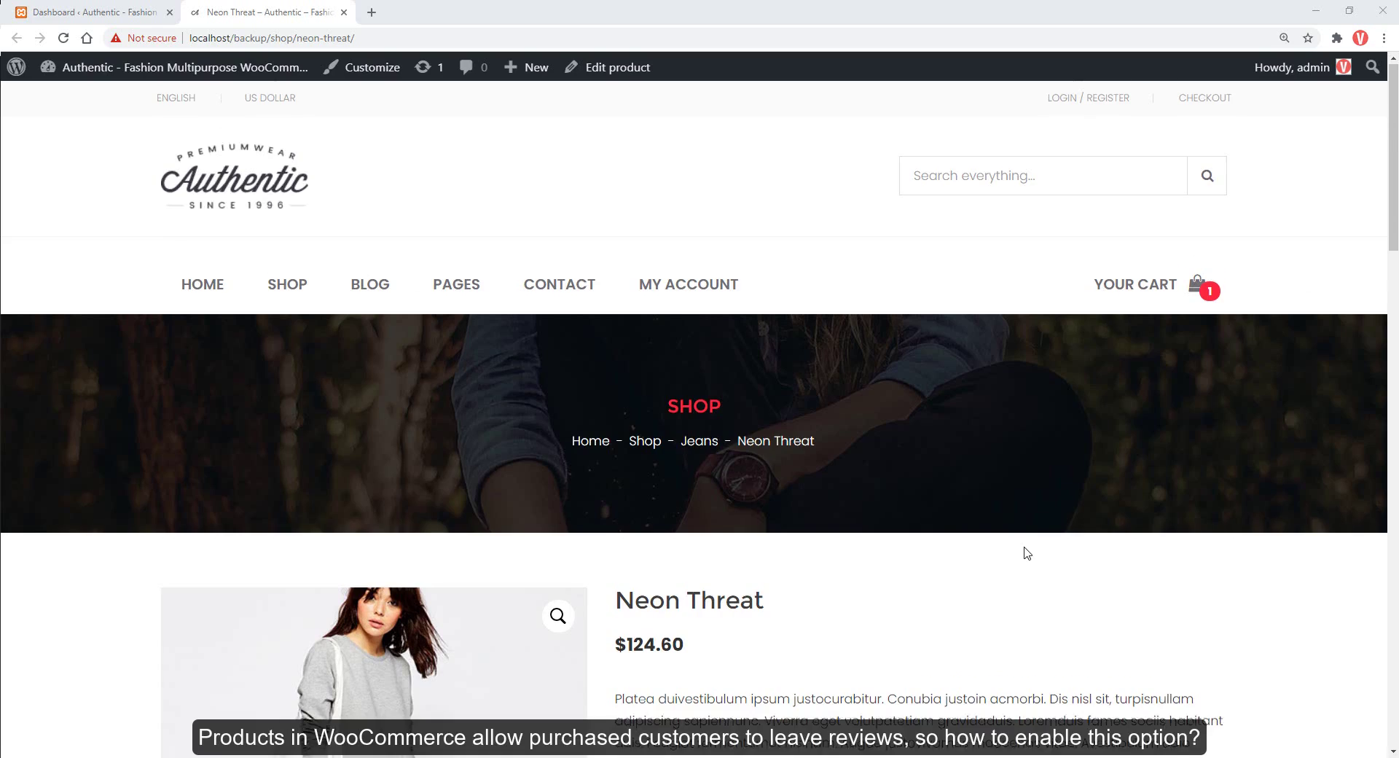
- Go back to the admin Dashboard and open WooCommerce Settings in a new browser tab
scroll(1022, 551, "down", 4)
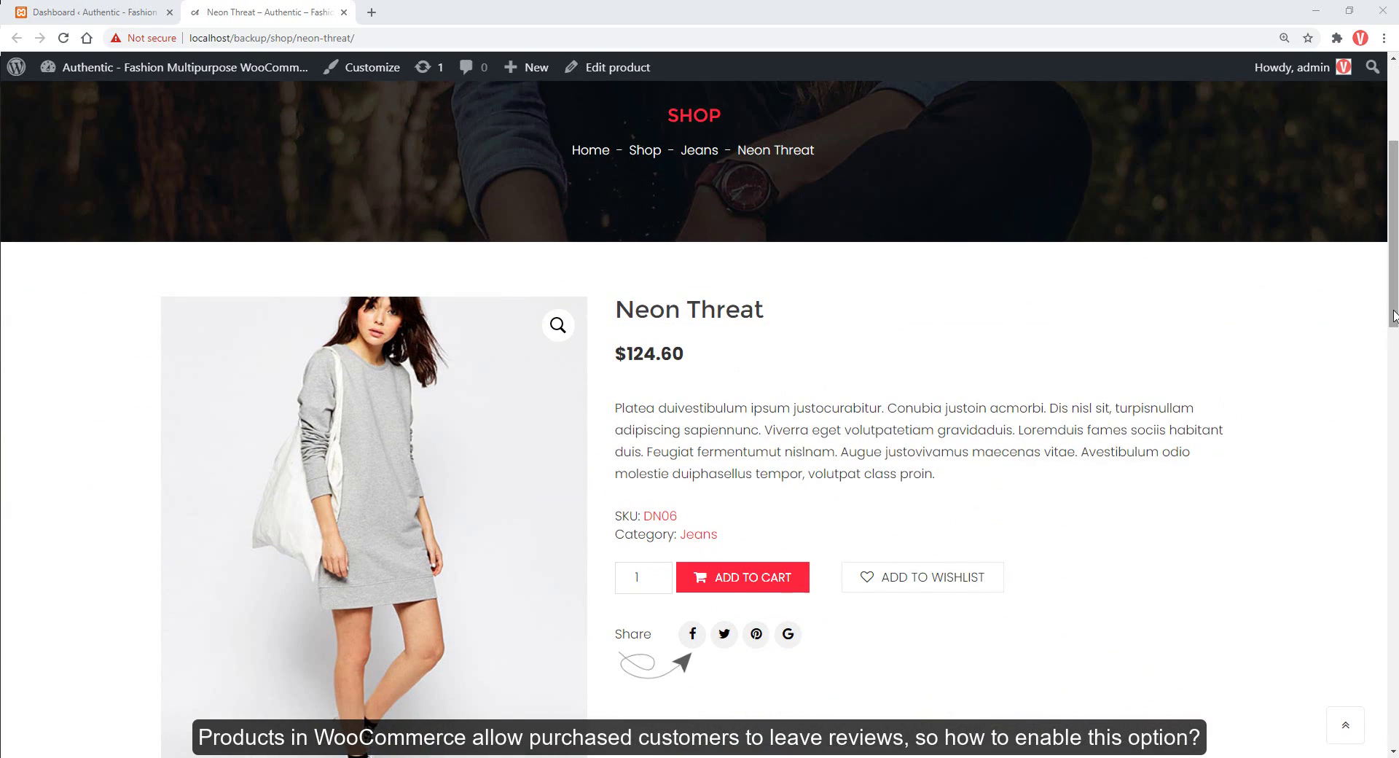
scroll(1382, 442, "down", 7)
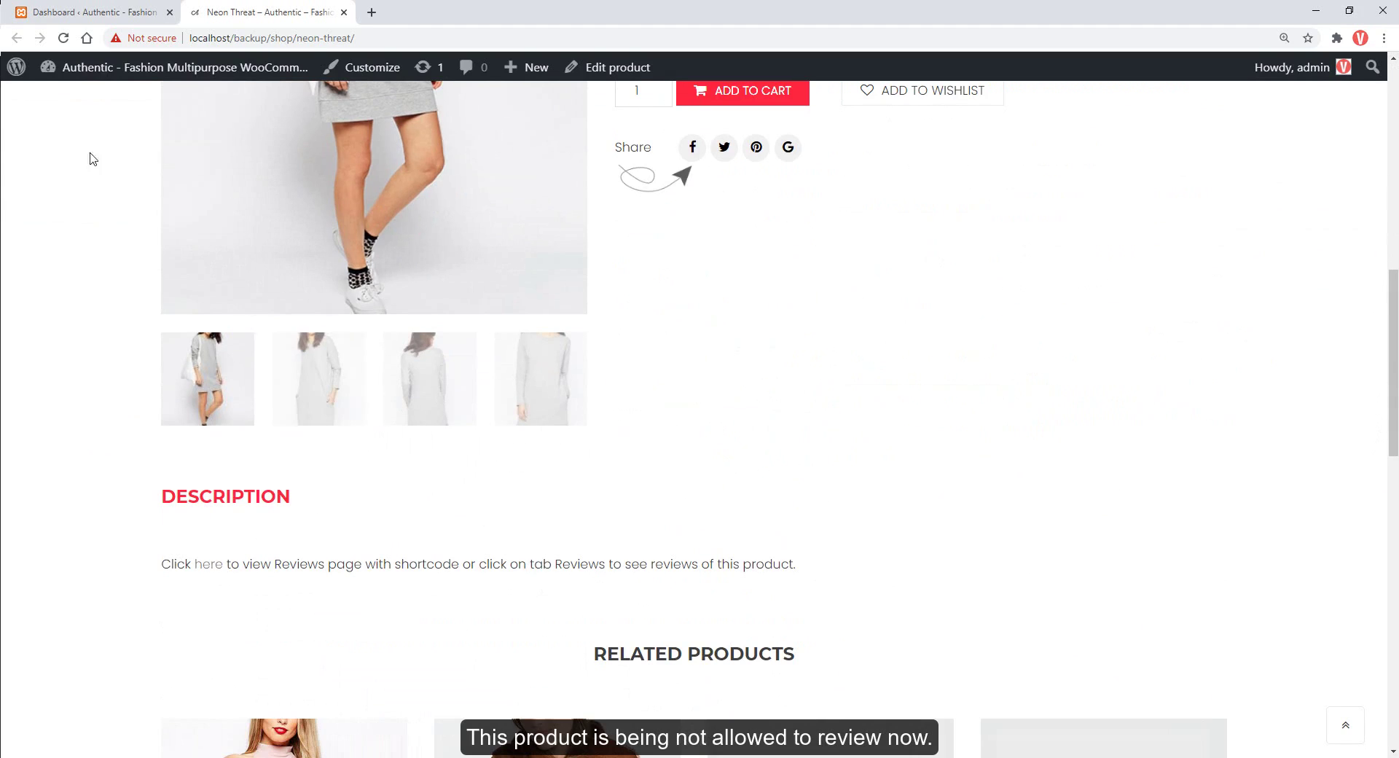
left_click(84, 13)
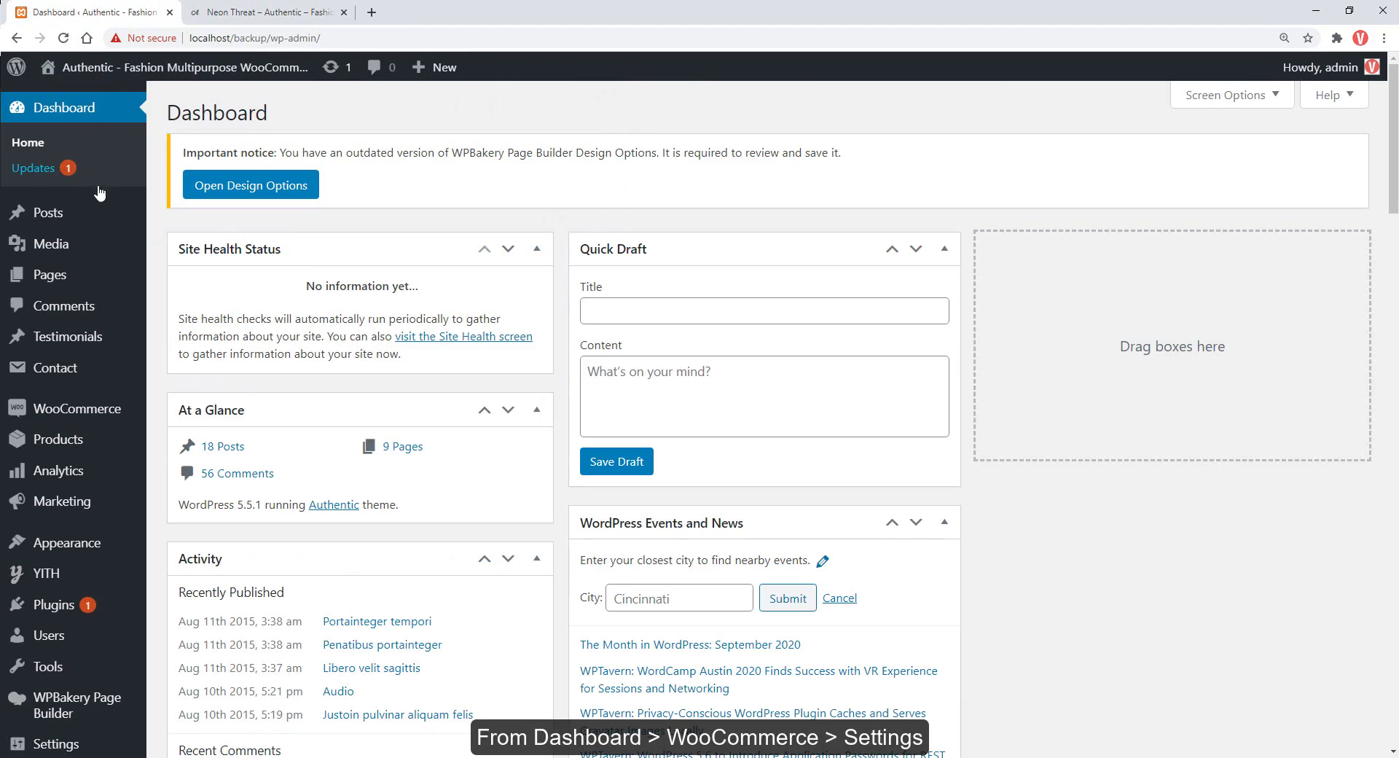
mouse_move(103, 410)
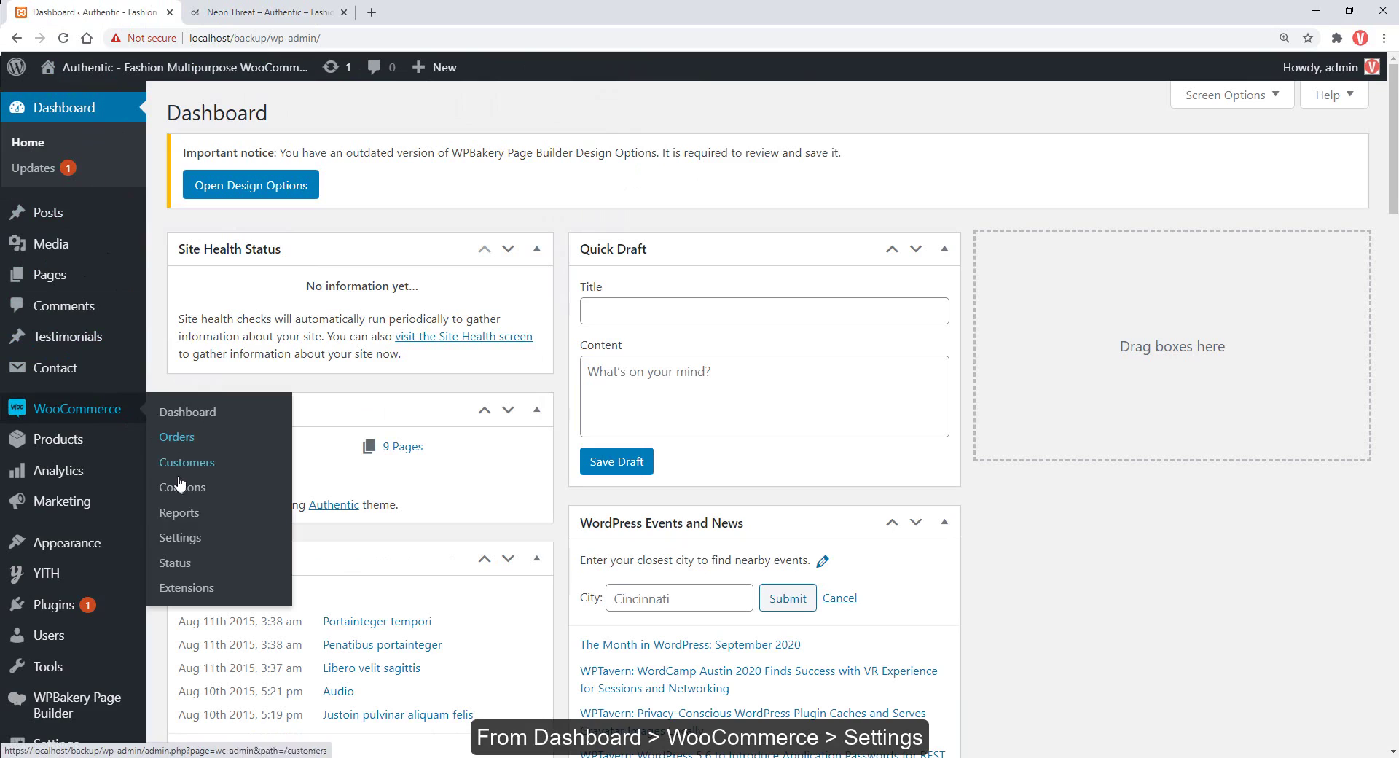
middle_click(165, 545)
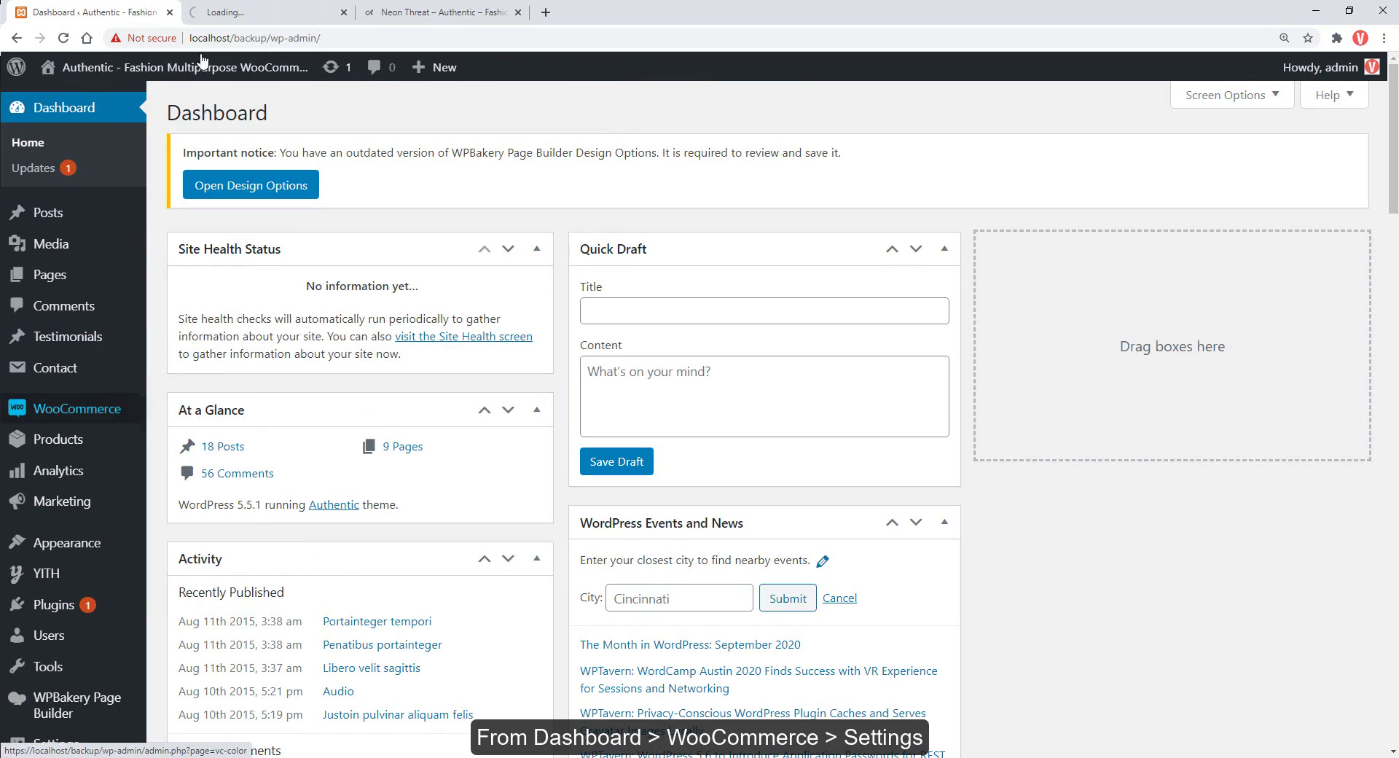
- In the WooCommerce Products settings, check Enable product reviews and save the changes
left_click(215, 15)
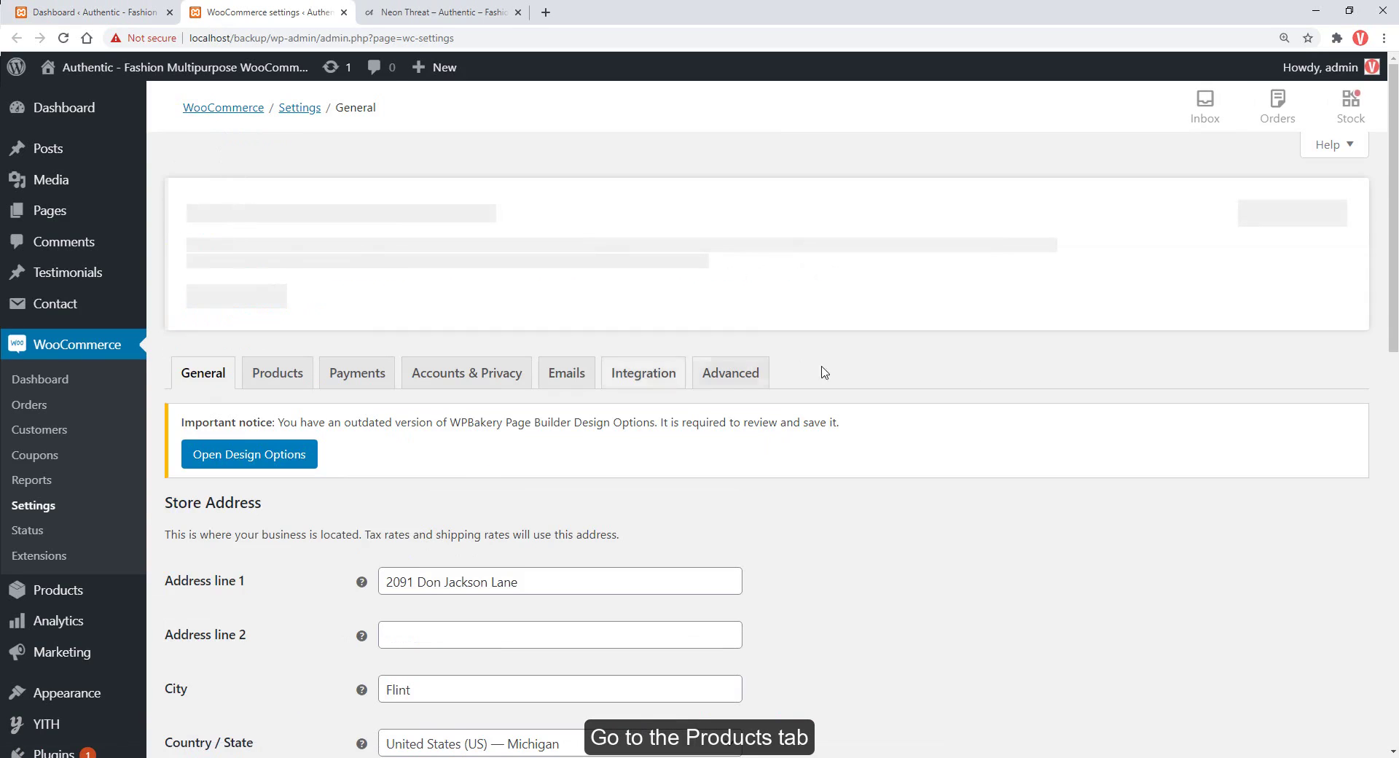
scroll(1009, 410, "down", 3)
scroll(1002, 412, "up", 1)
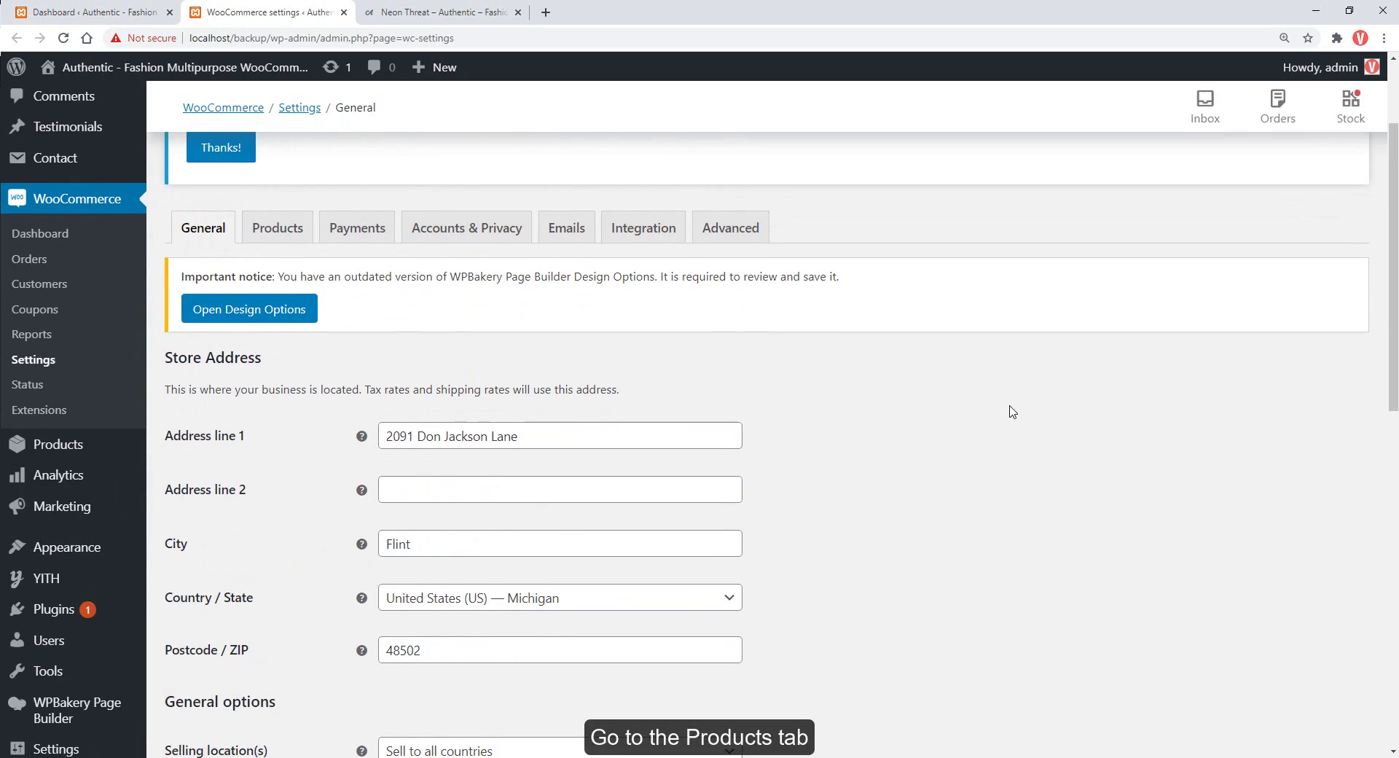
left_click(253, 240)
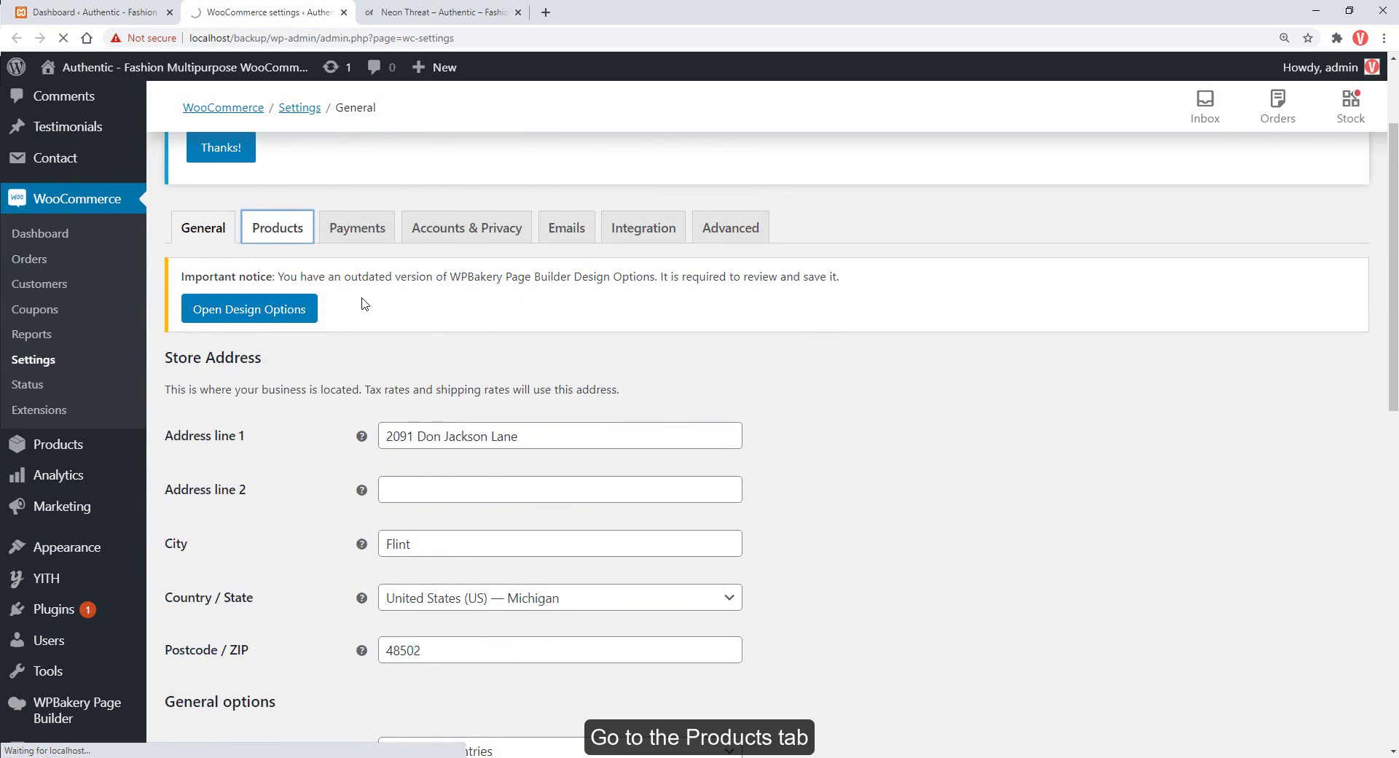
scroll(365, 304, "down", 5)
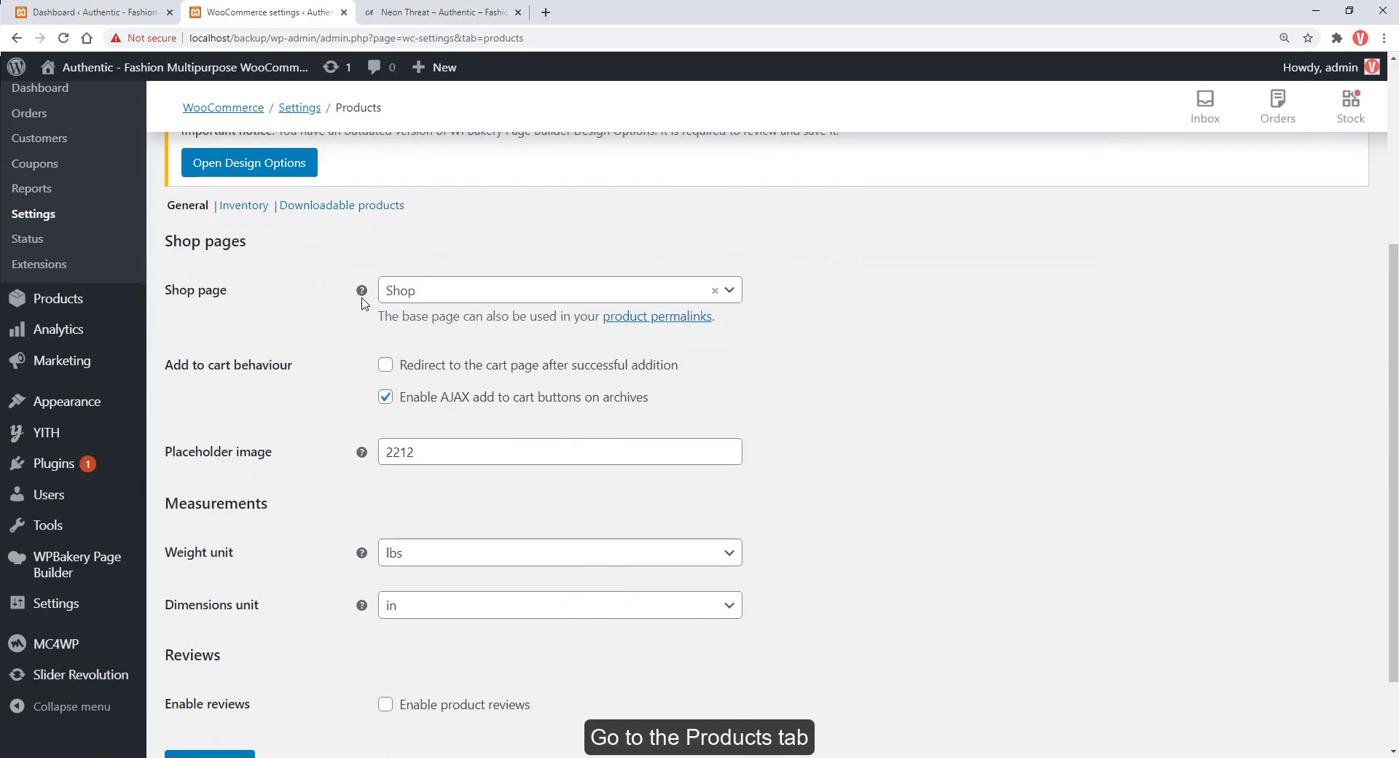
scroll(365, 304, "down", 2)
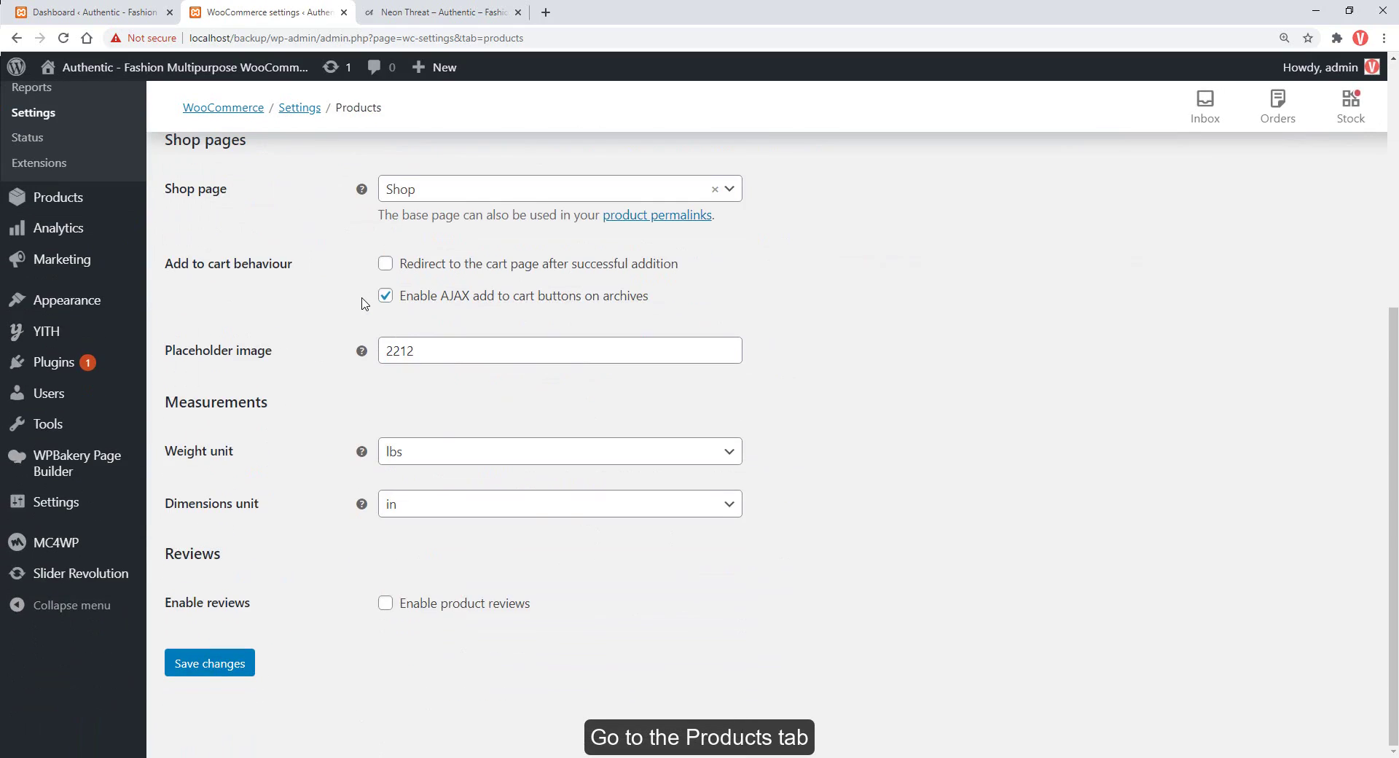
left_click(384, 602)
scroll(371, 651, "down", 2)
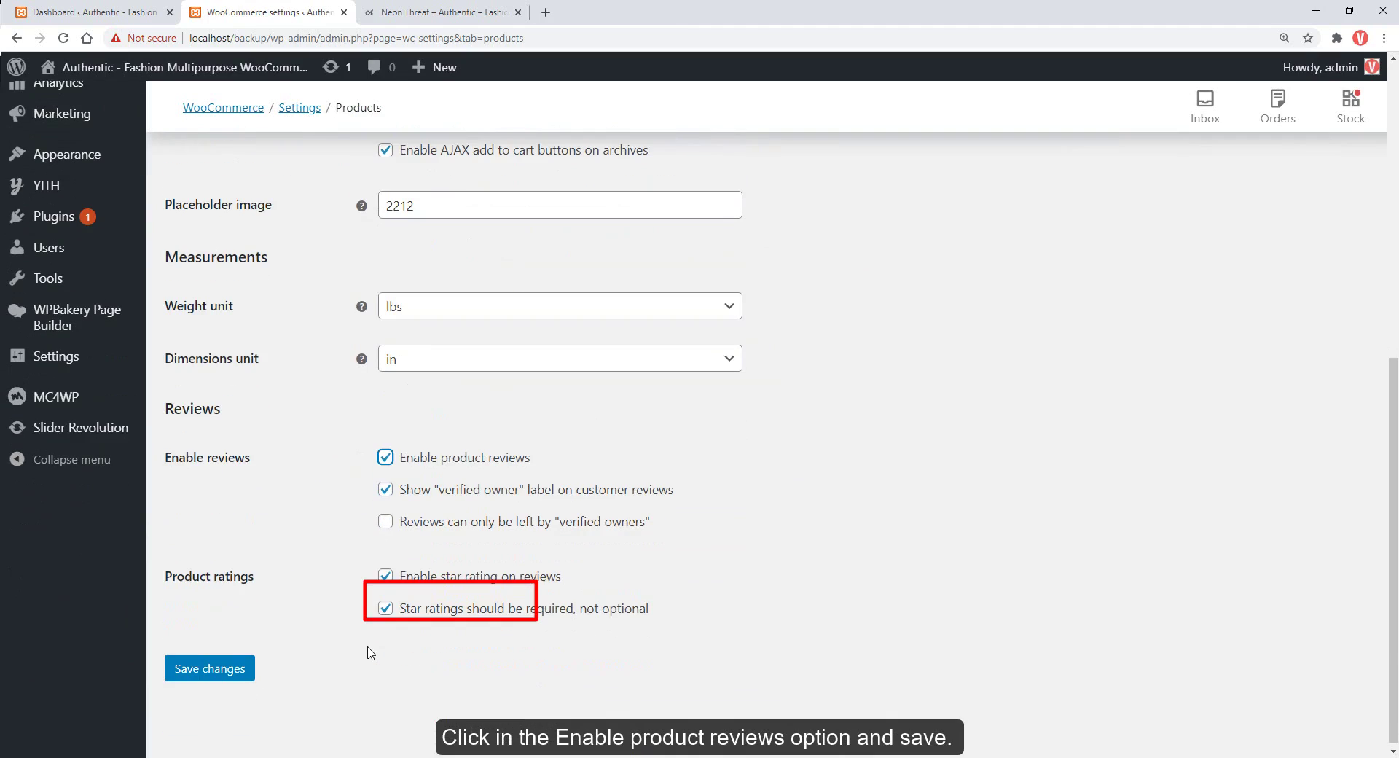
left_click(219, 672)
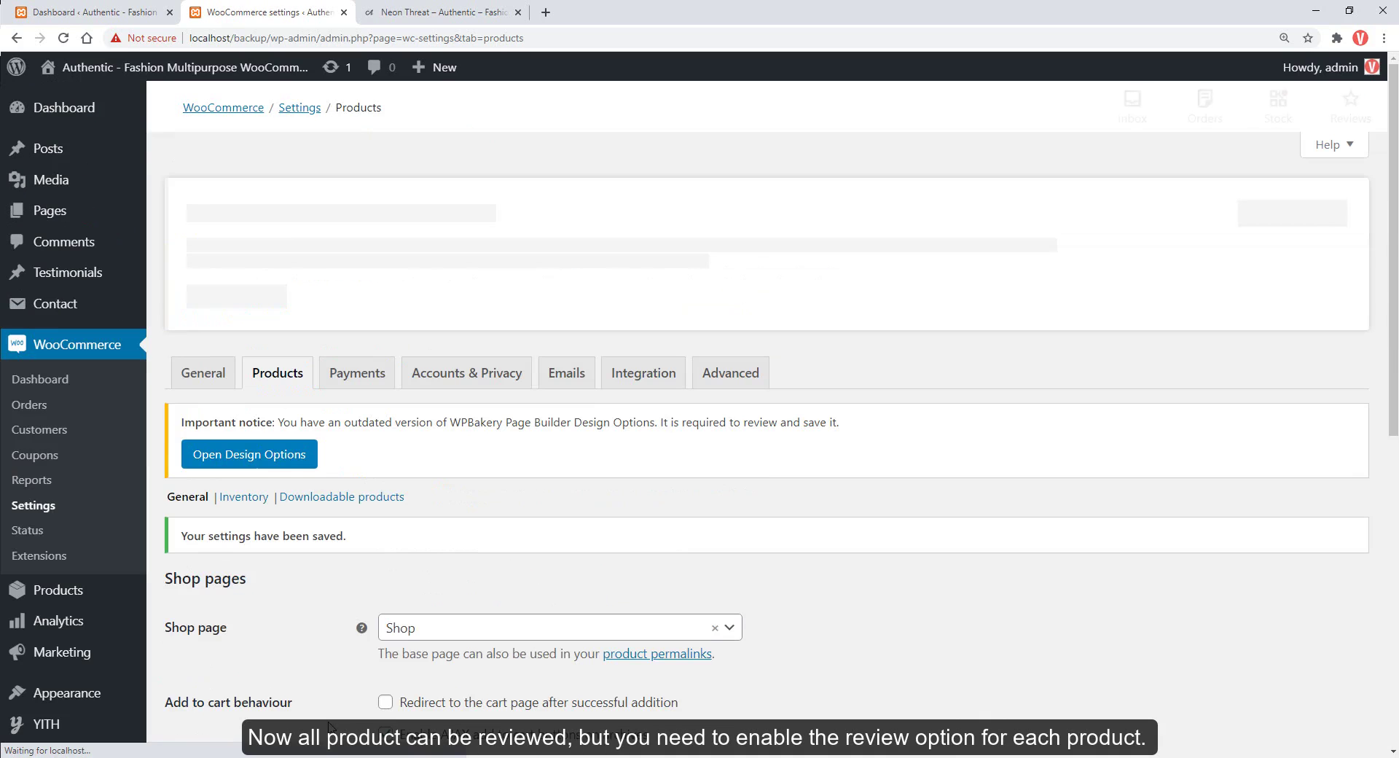
- Open the Neon Threat product's edit page from All Products in a new tab
left_click(132, 13)
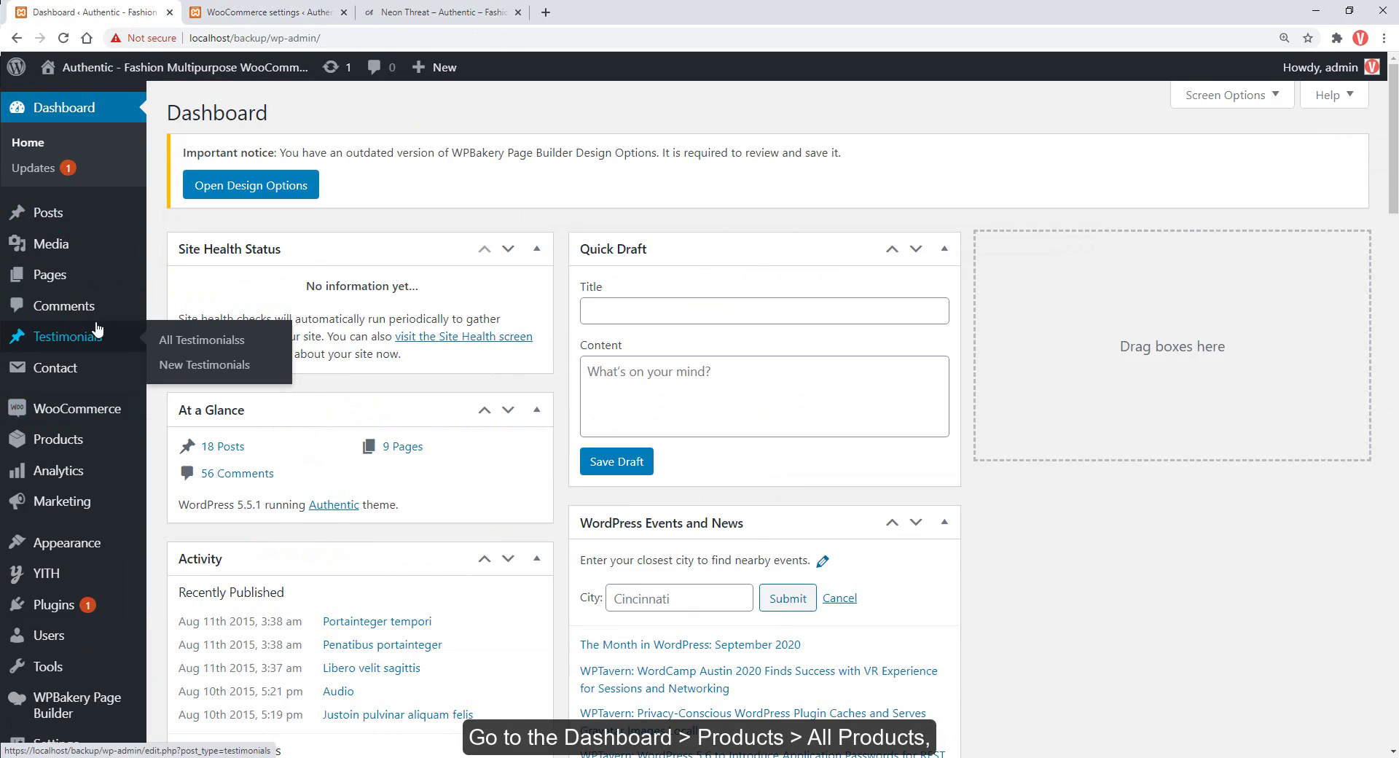
mouse_move(98, 438)
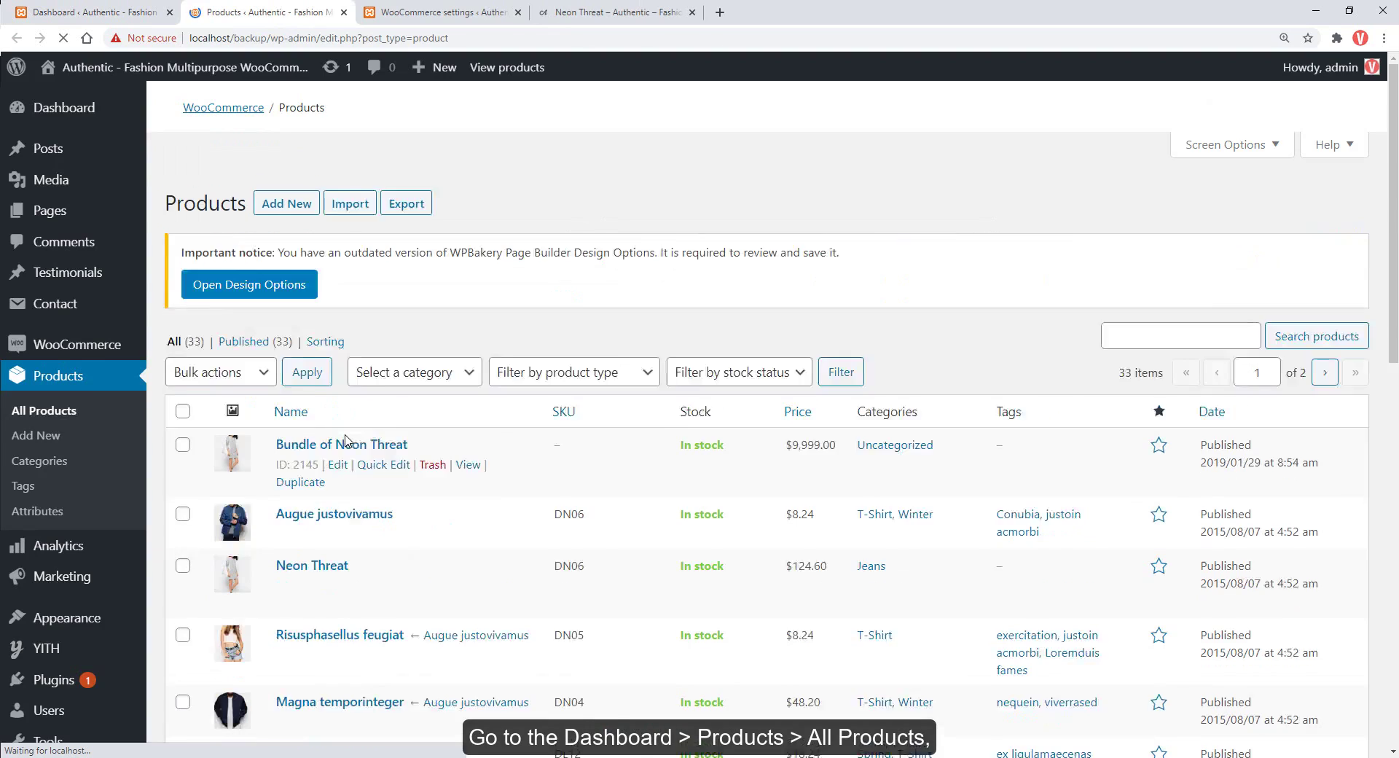
scroll(347, 439, "down", 3)
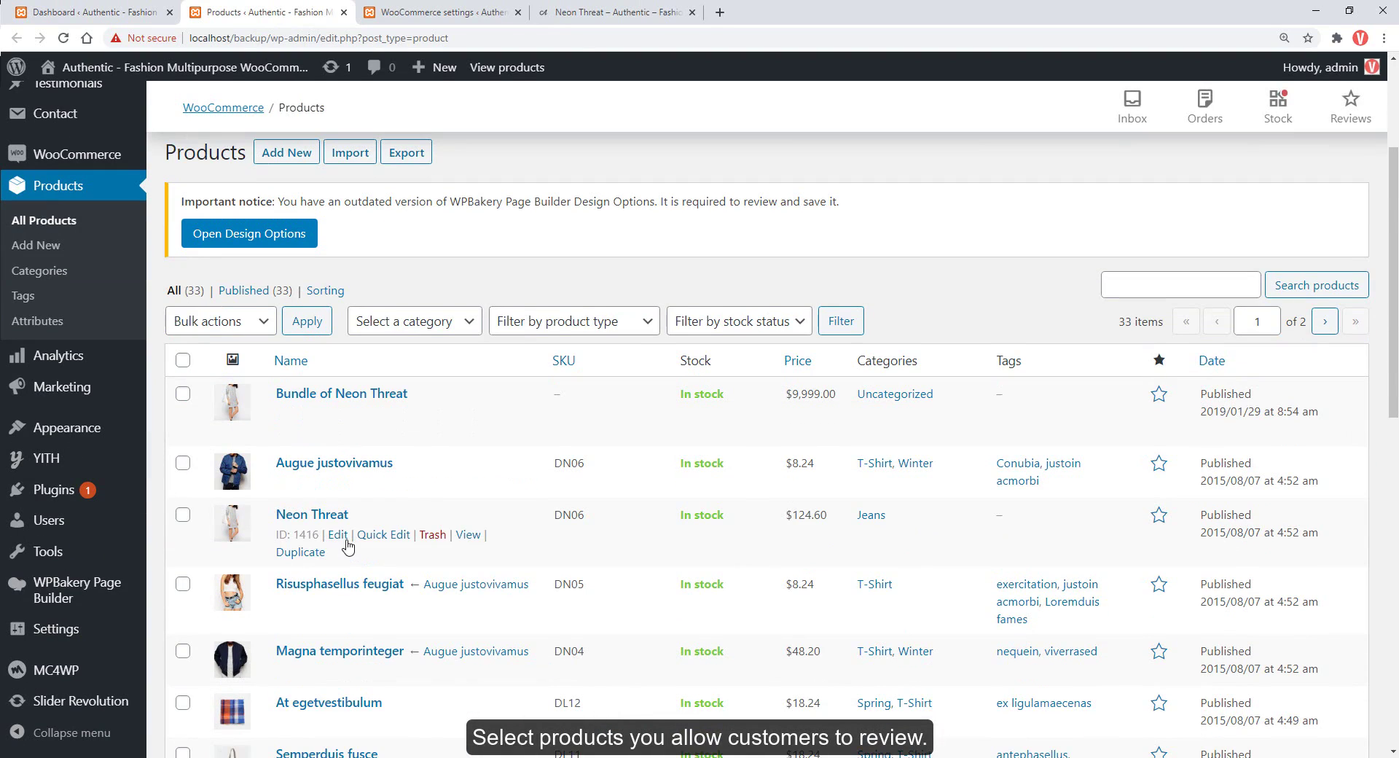
middle_click(337, 535)
left_click(445, 12)
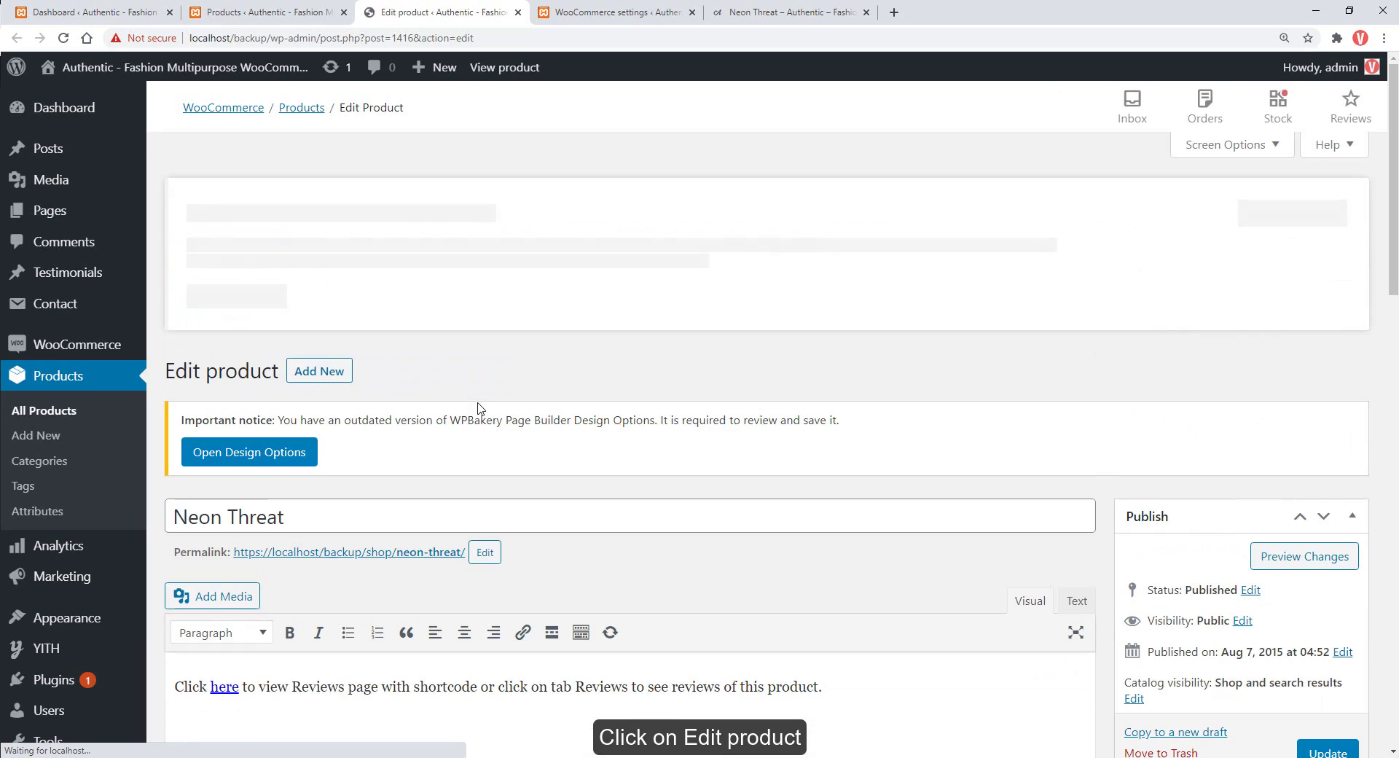
- Check Enable reviews under Product data > Advanced and update Neon Threat
scroll(477, 408, "down", 5)
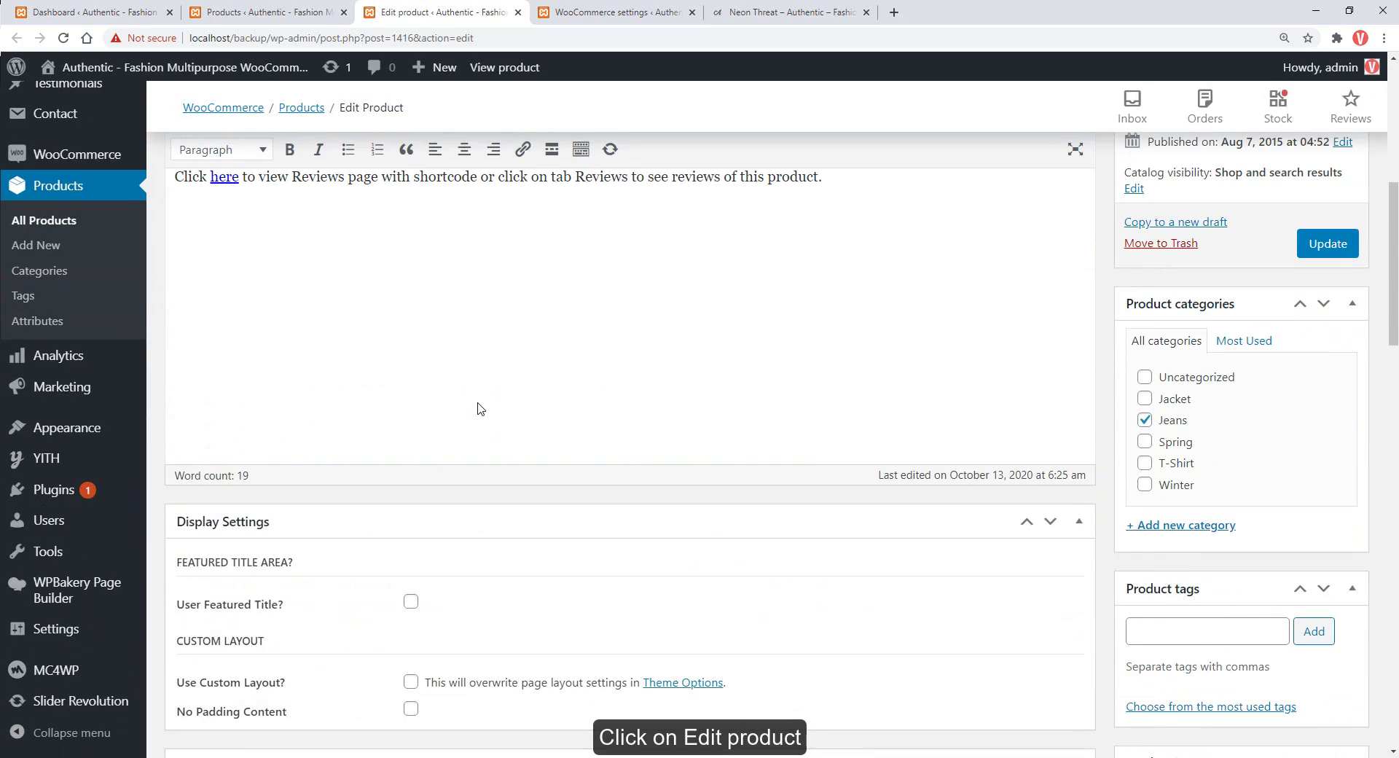
scroll(477, 408, "down", 5)
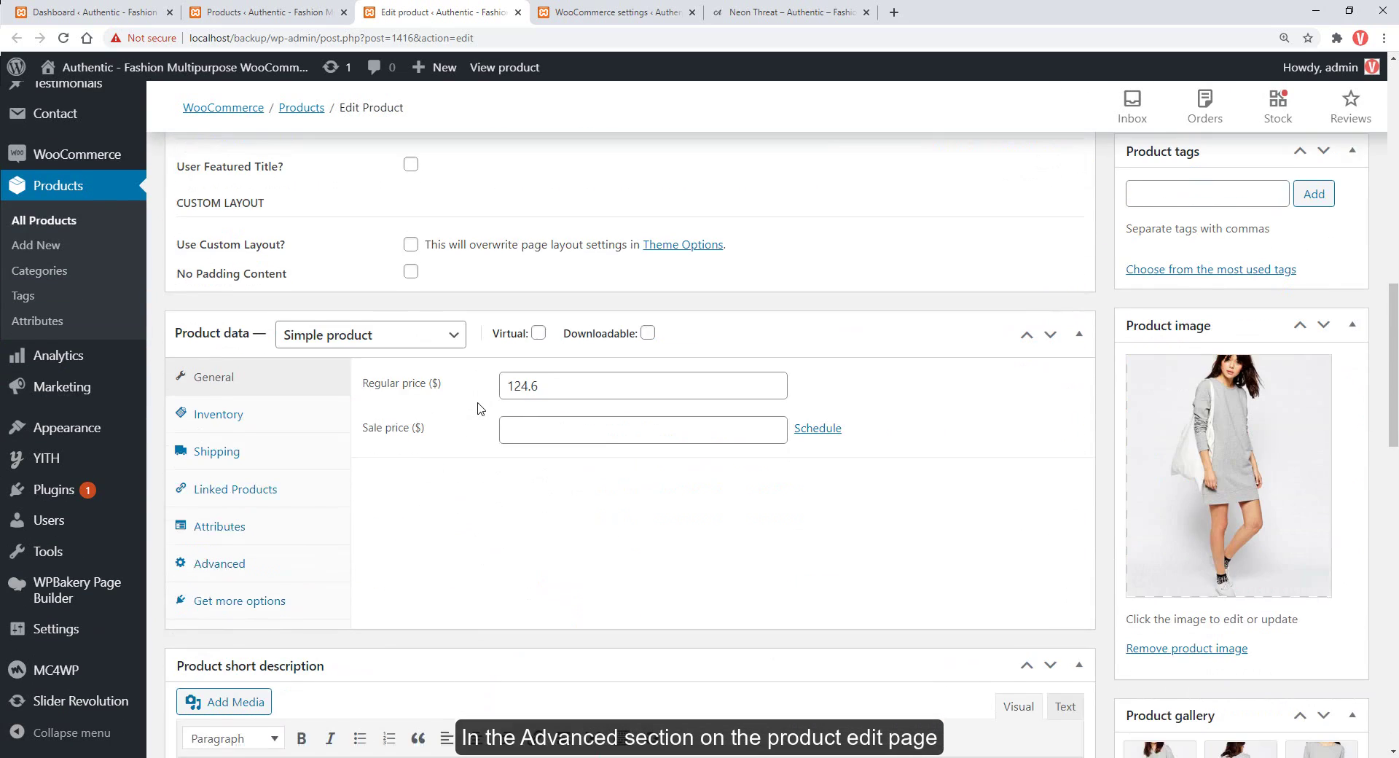
scroll(477, 408, "down", 2)
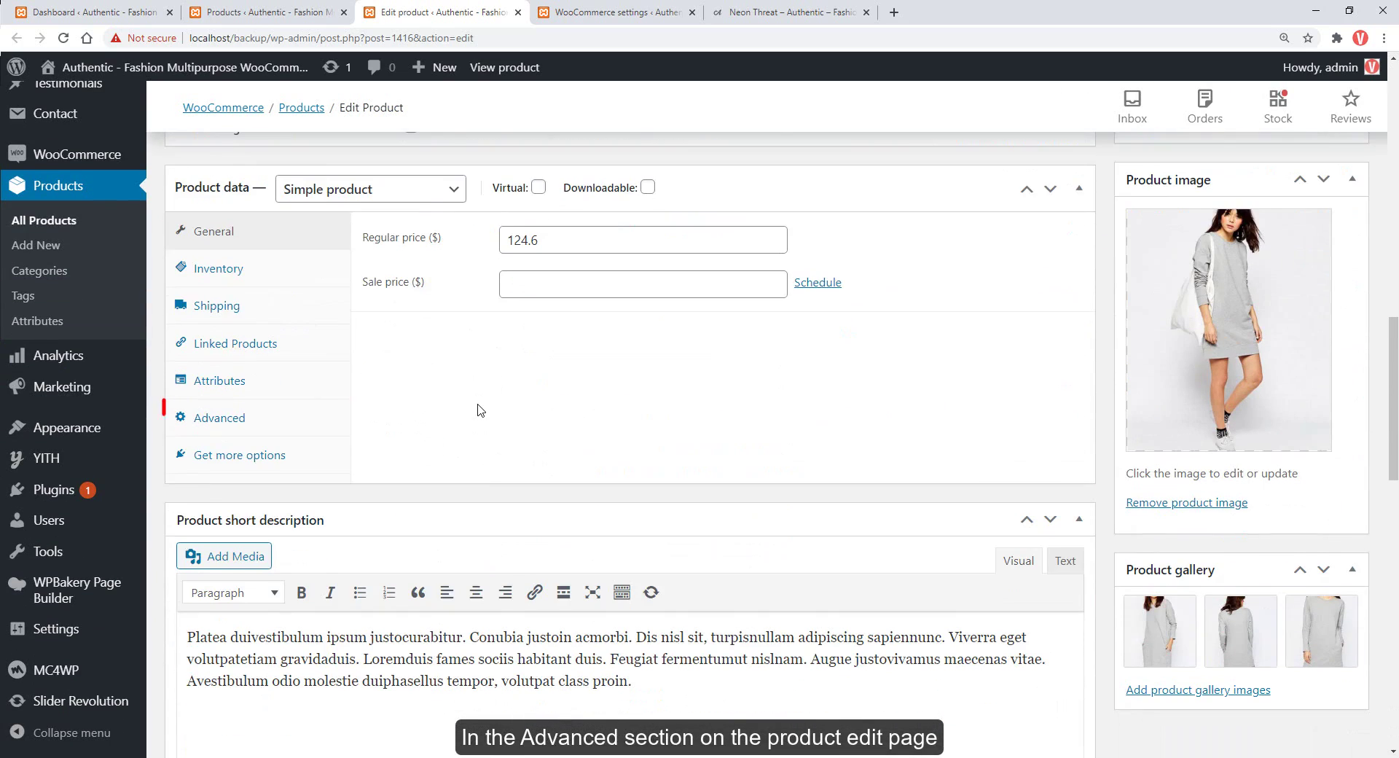
left_click(239, 421)
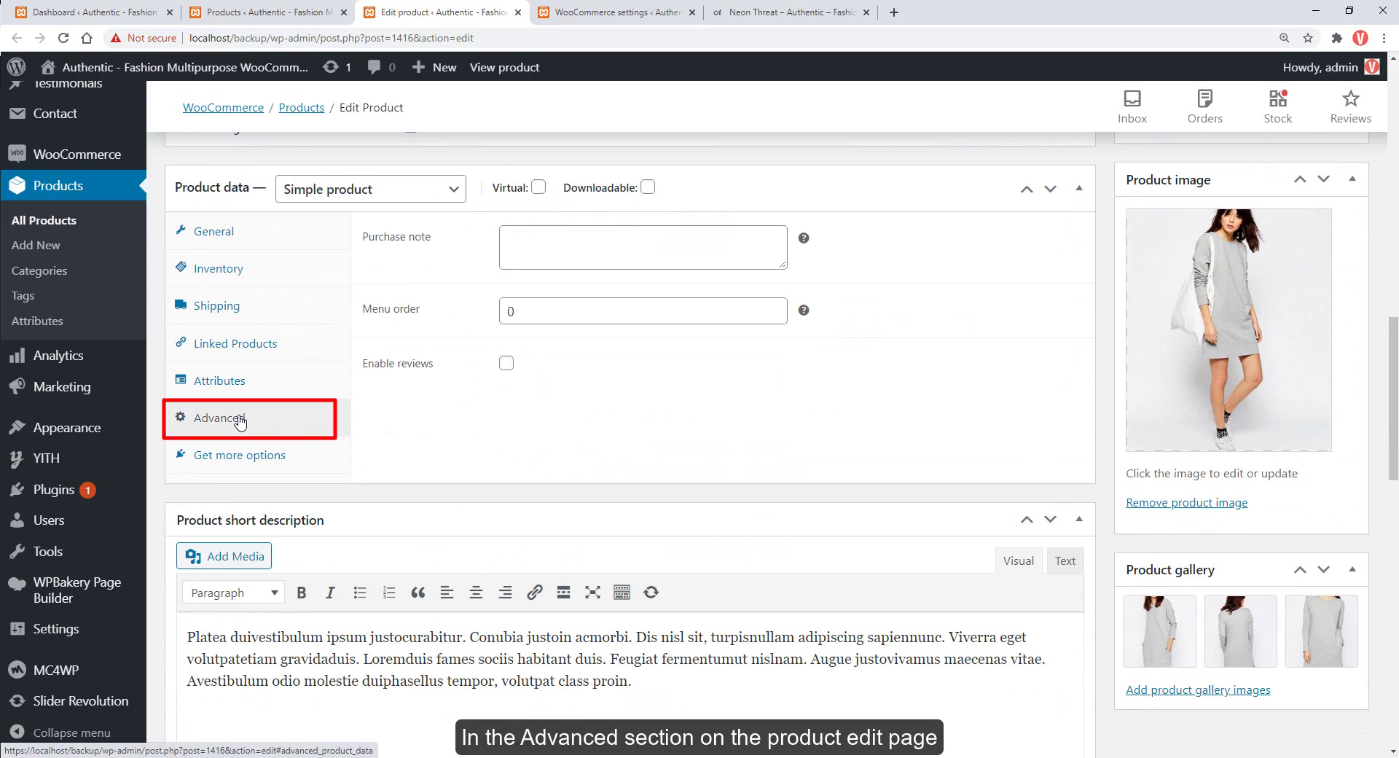
left_click(506, 364)
scroll(732, 464, "up", 9)
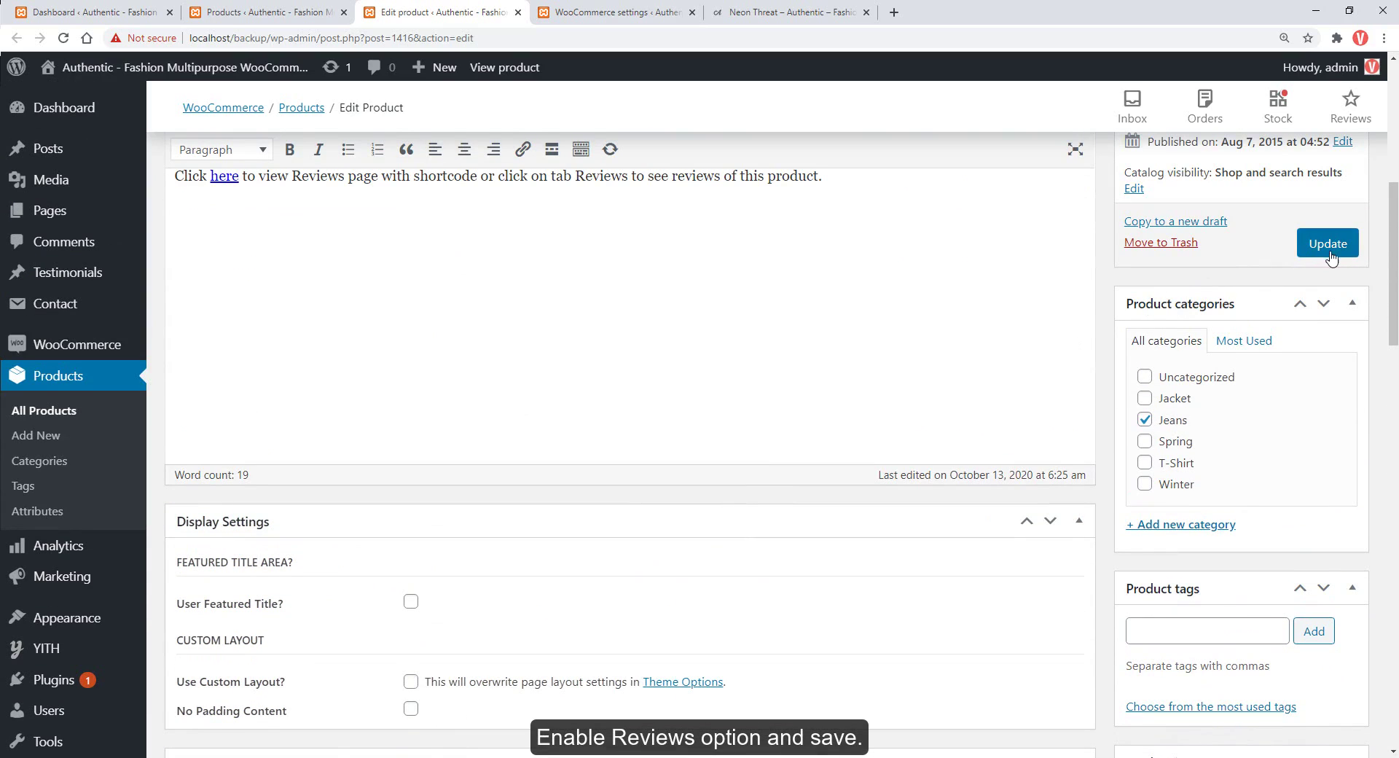
left_click(1329, 248)
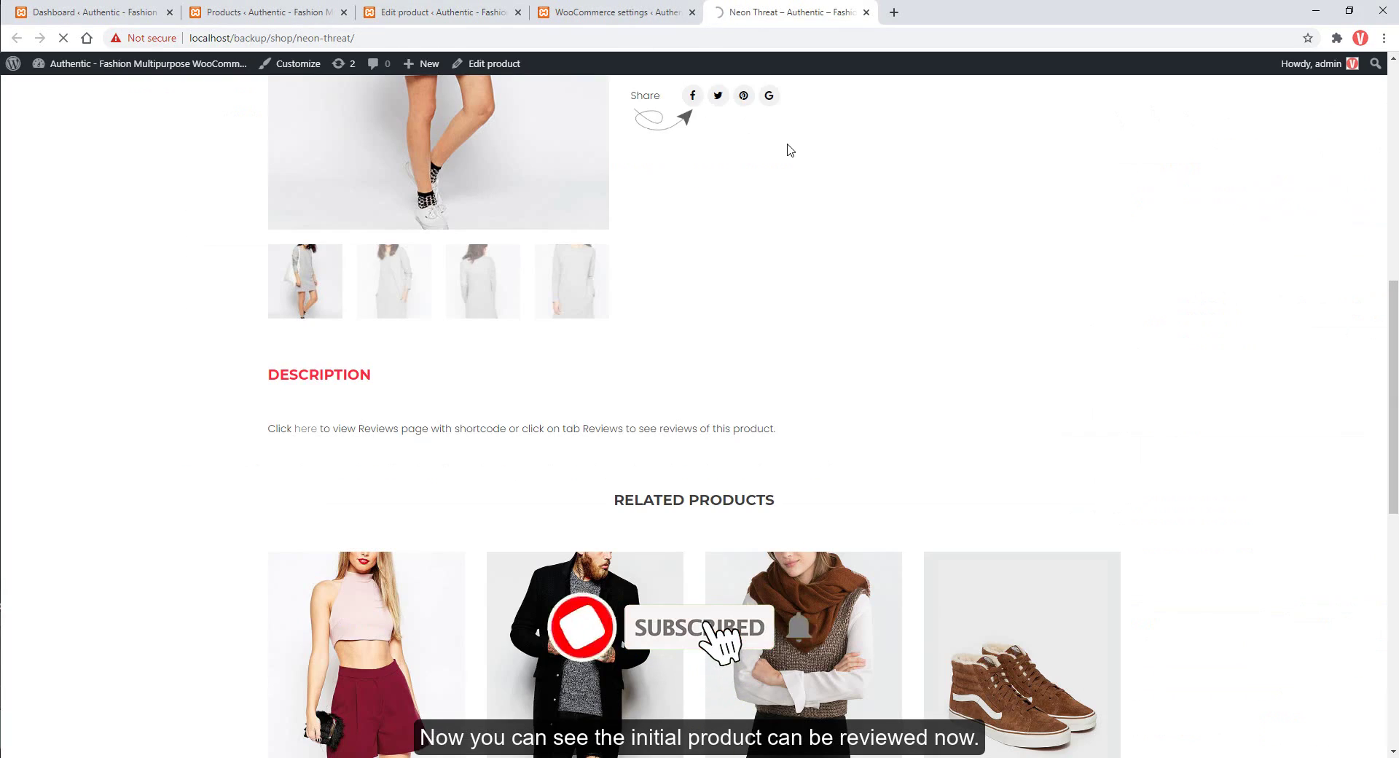
- Open Neon Threat's Reviews (19) tab on the storefront and scroll through the reviews
left_click(452, 374)
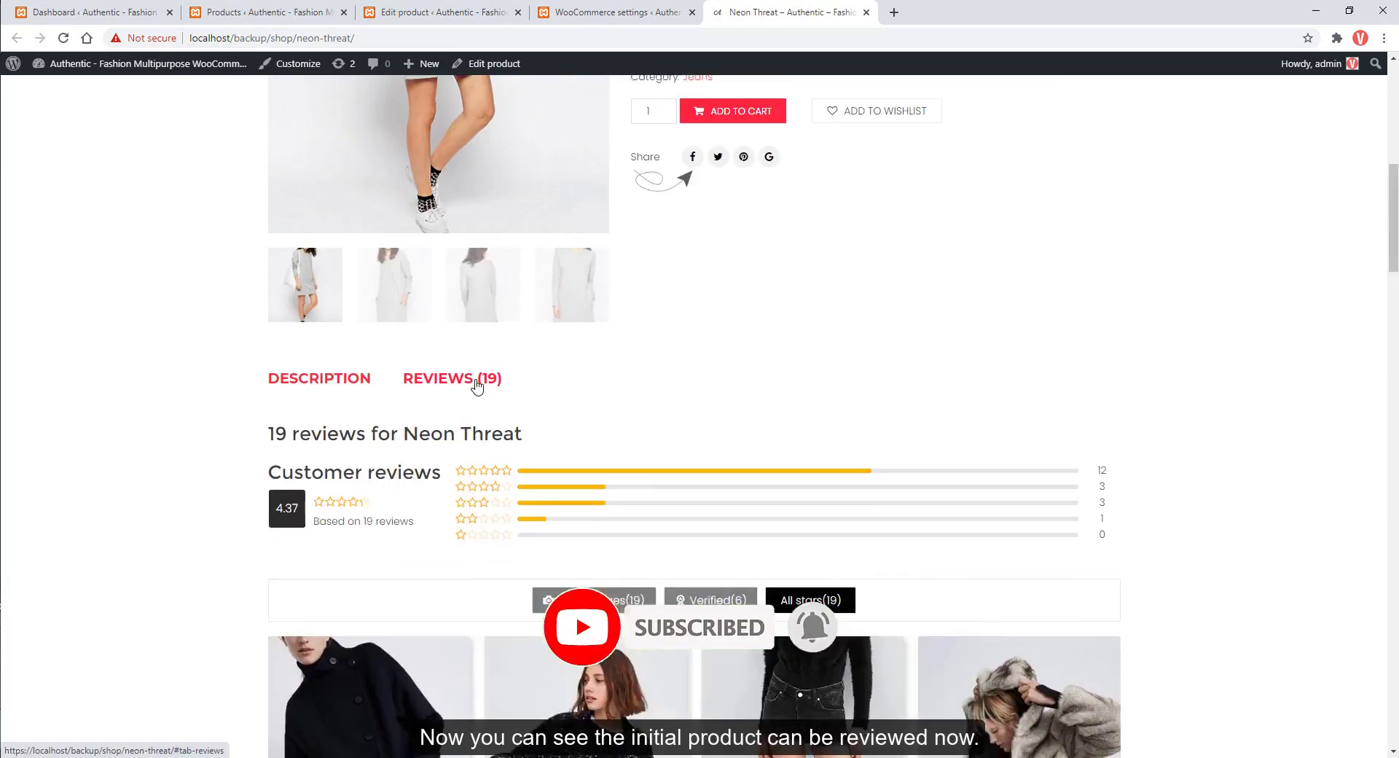
scroll(712, 396, "up", 3)
scroll(712, 396, "down", 1)
scroll(693, 415, "down", 12)
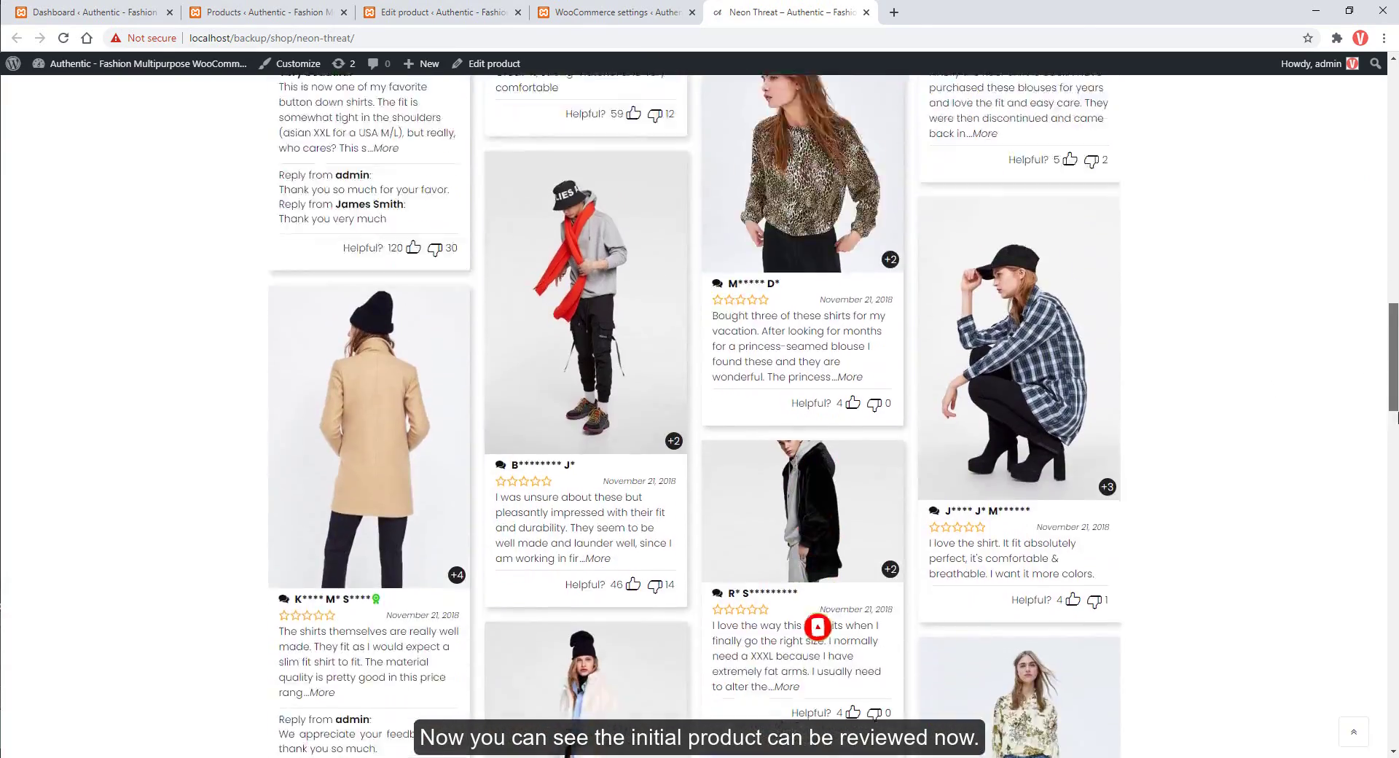
left_click_drag(1395, 417, 1396, 619)
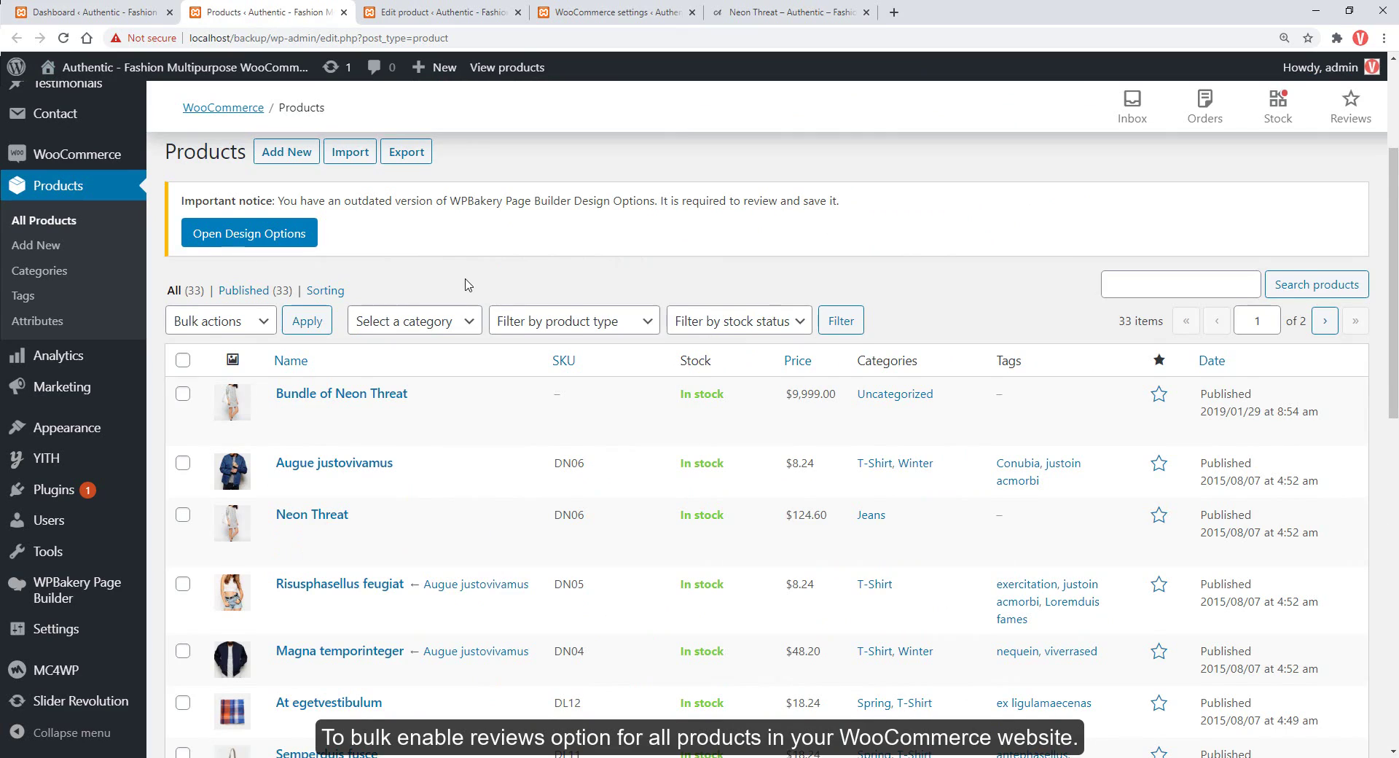
- Select every product in the list and start a Bulk Edit
scroll(467, 284, "down", 2)
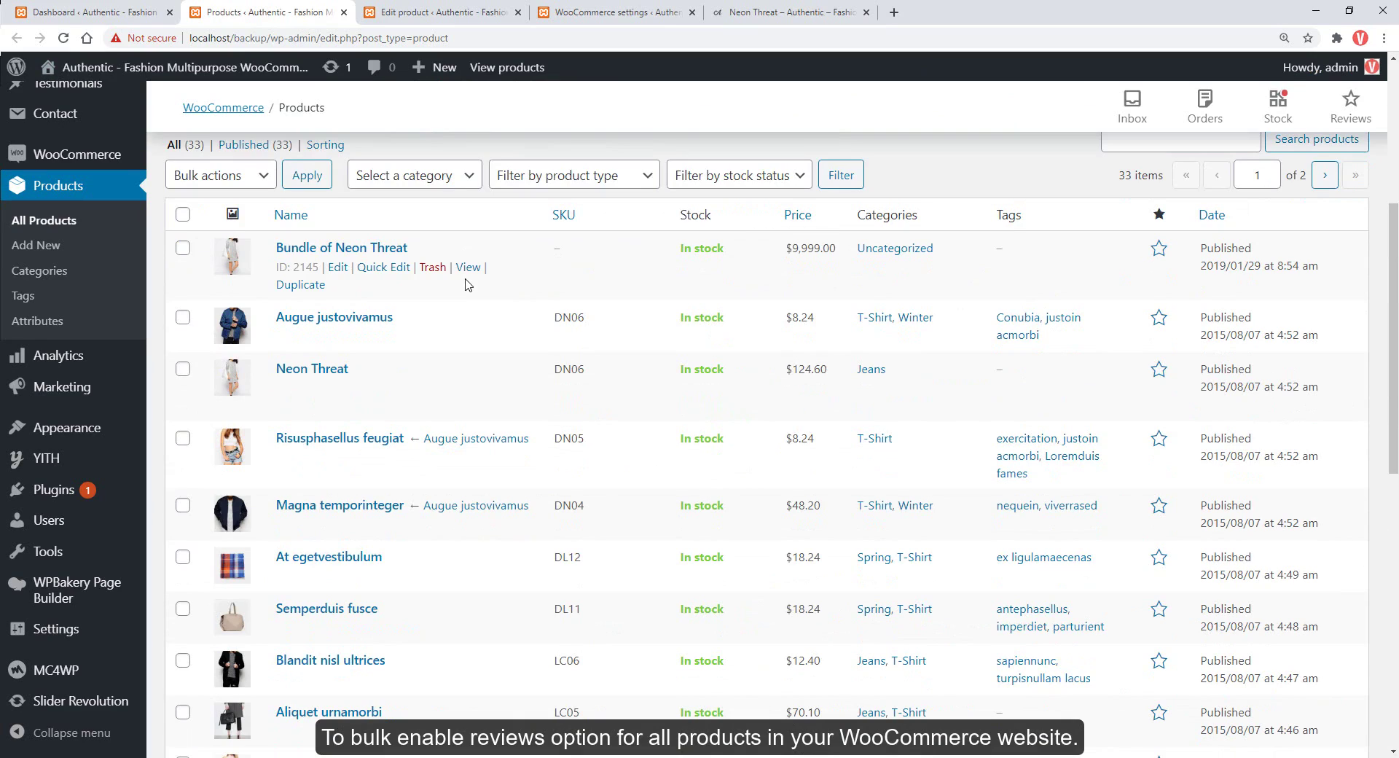
left_click(183, 214)
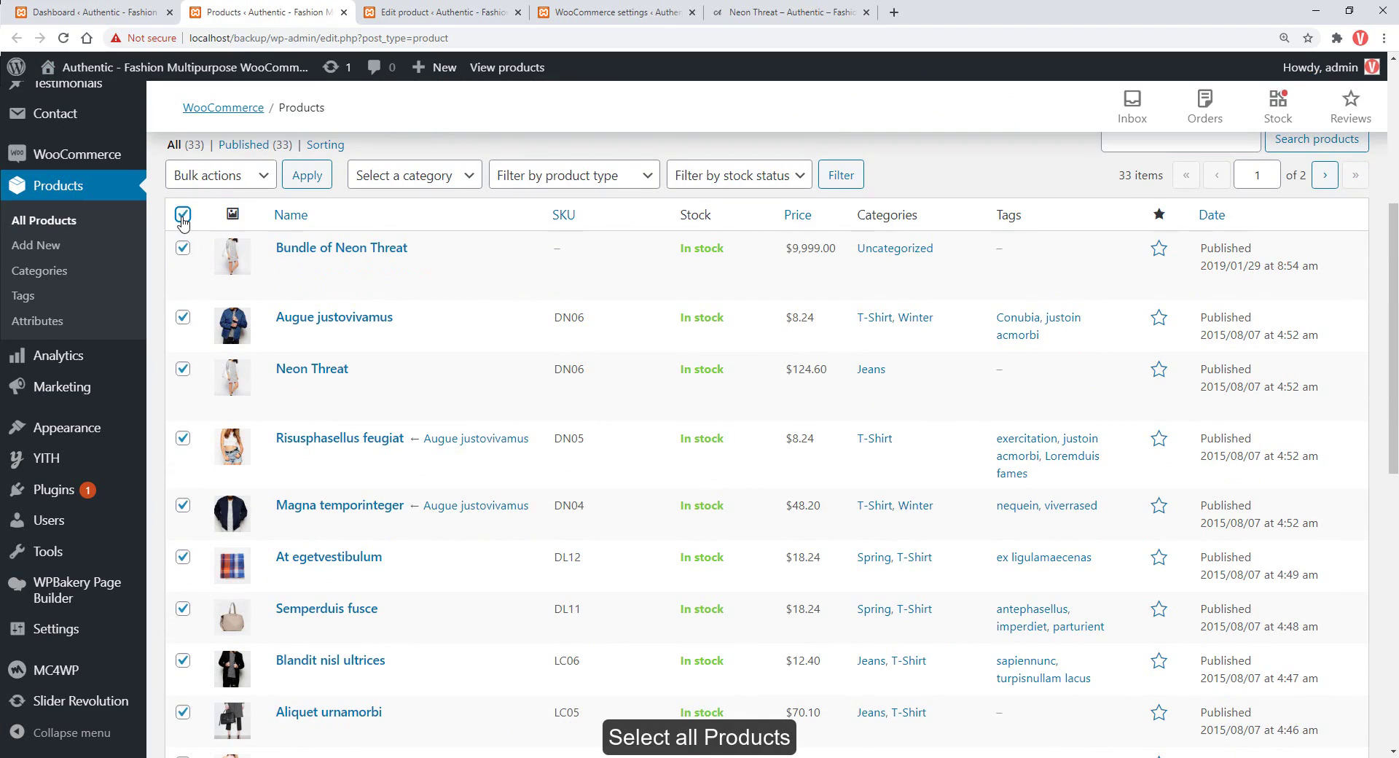
left_click(212, 181)
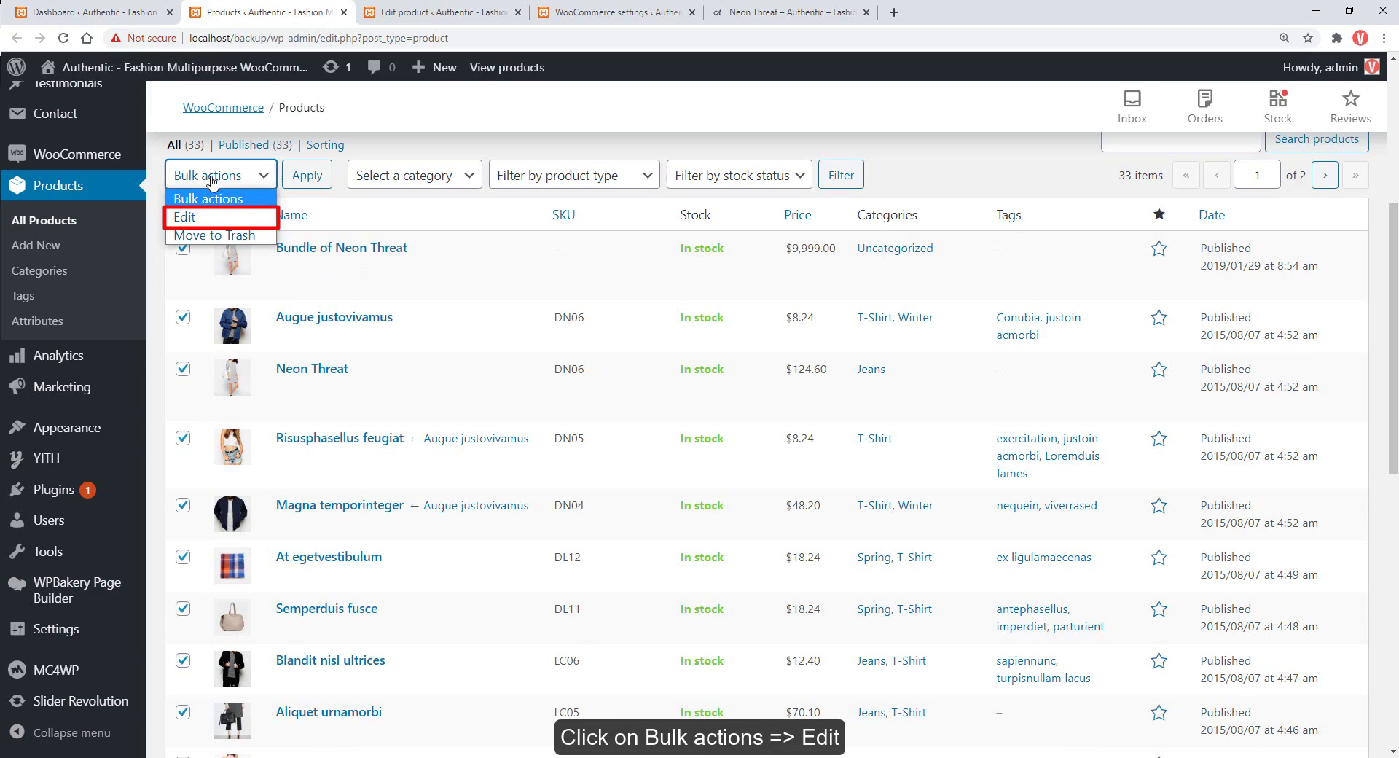
left_click(209, 217)
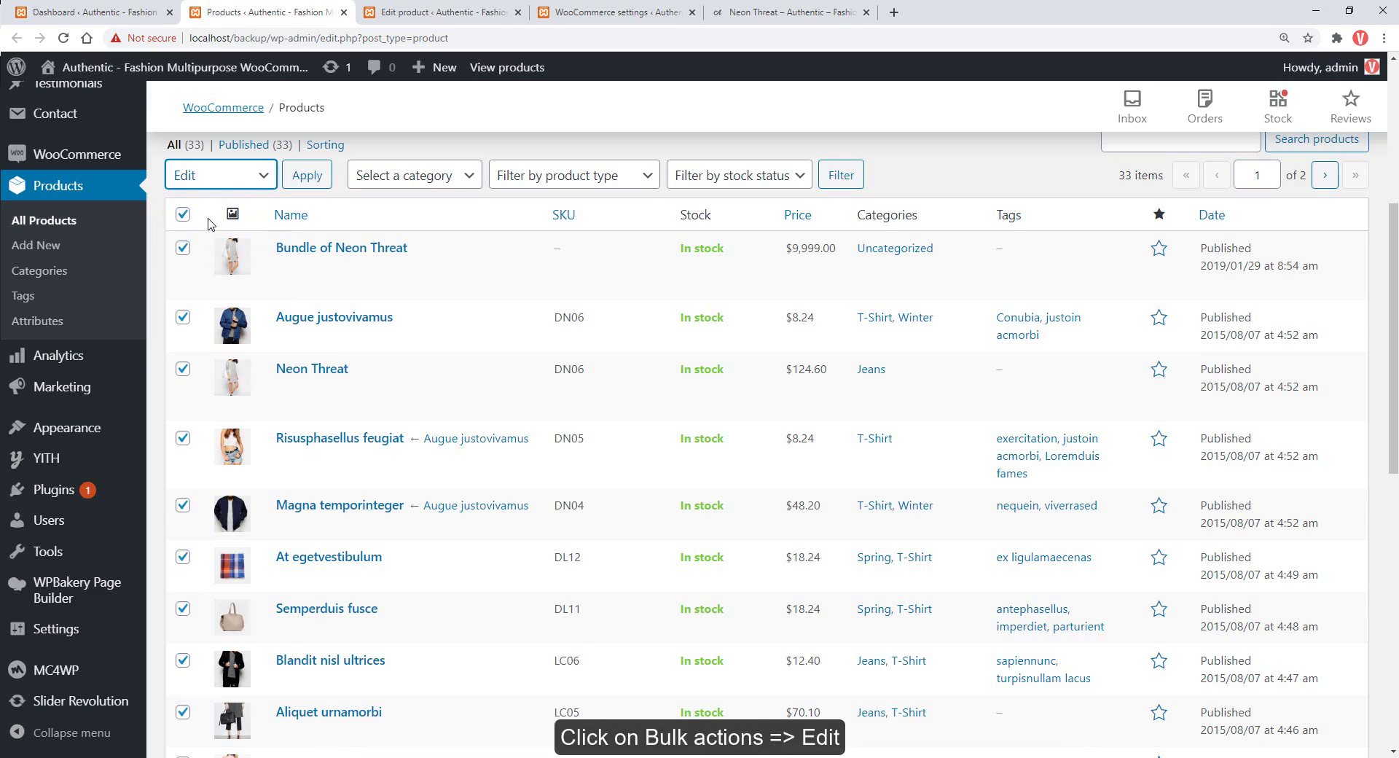
left_click(306, 175)
- Set Comments to Allow in the Bulk Edit panel and apply the update
scroll(845, 386, "down", 3)
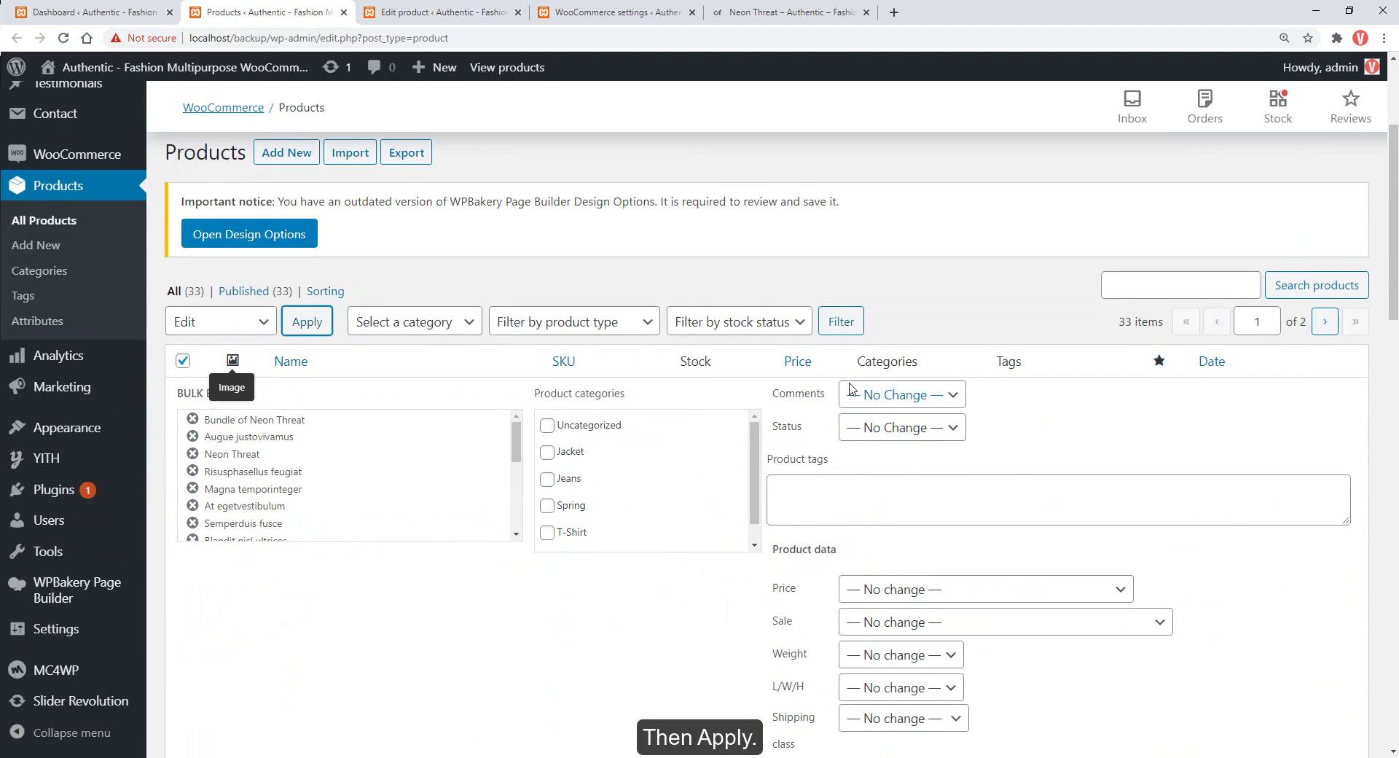
scroll(851, 387, "down", 1)
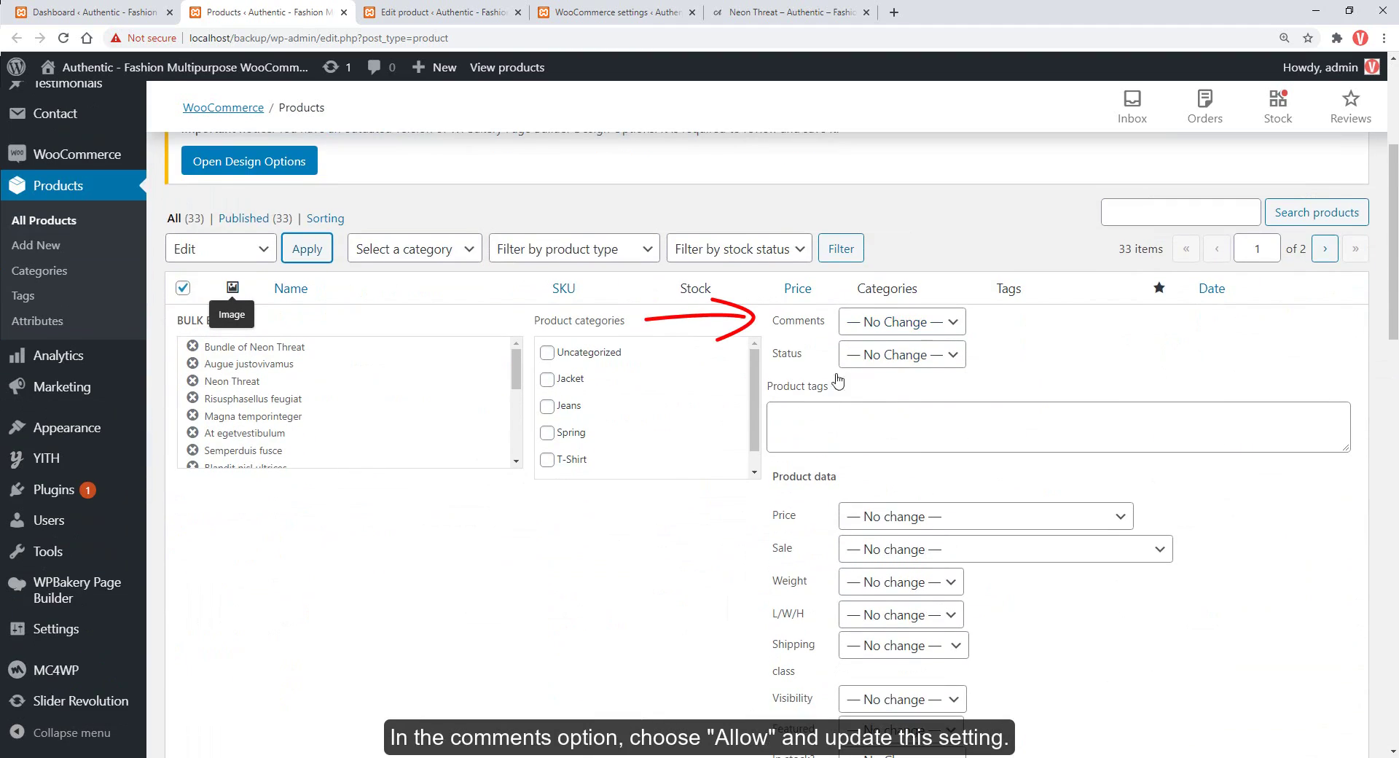
left_click(887, 334)
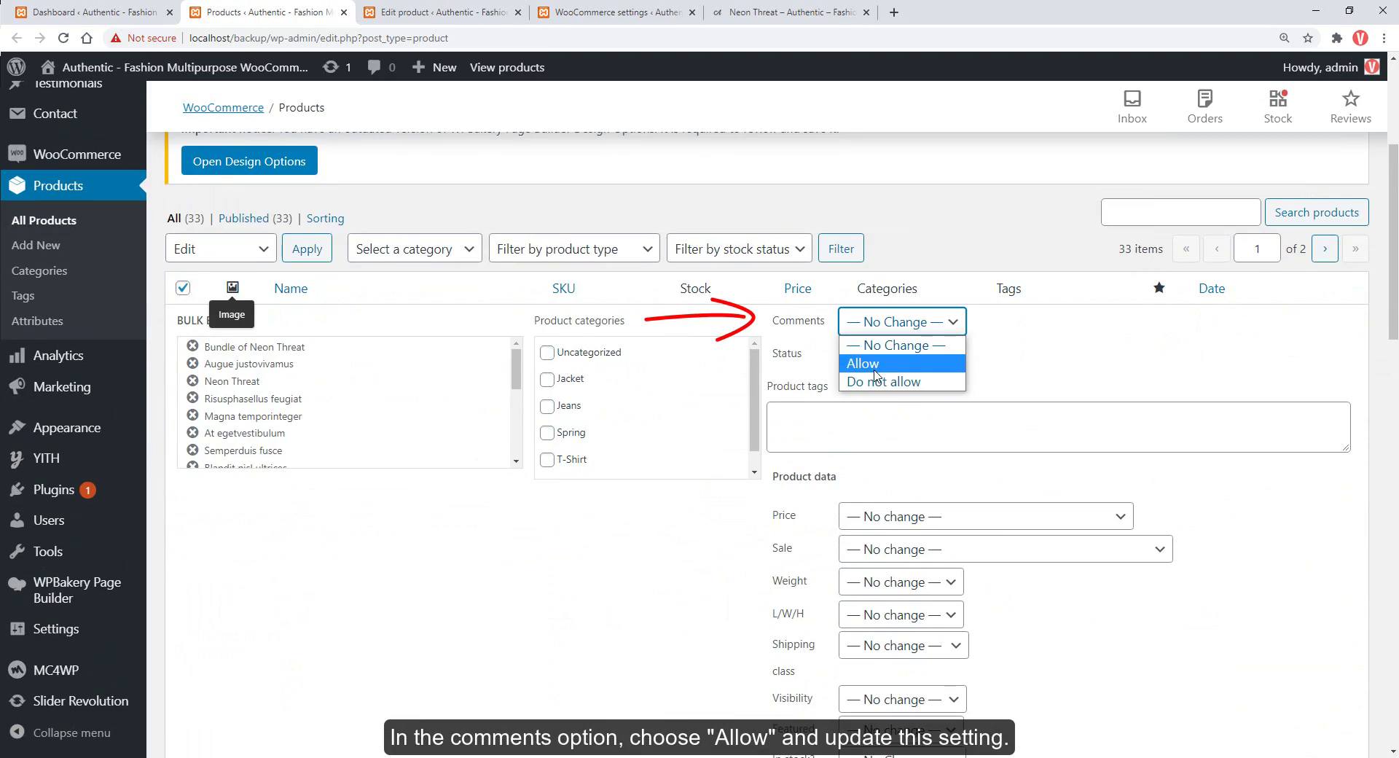
left_click(877, 364)
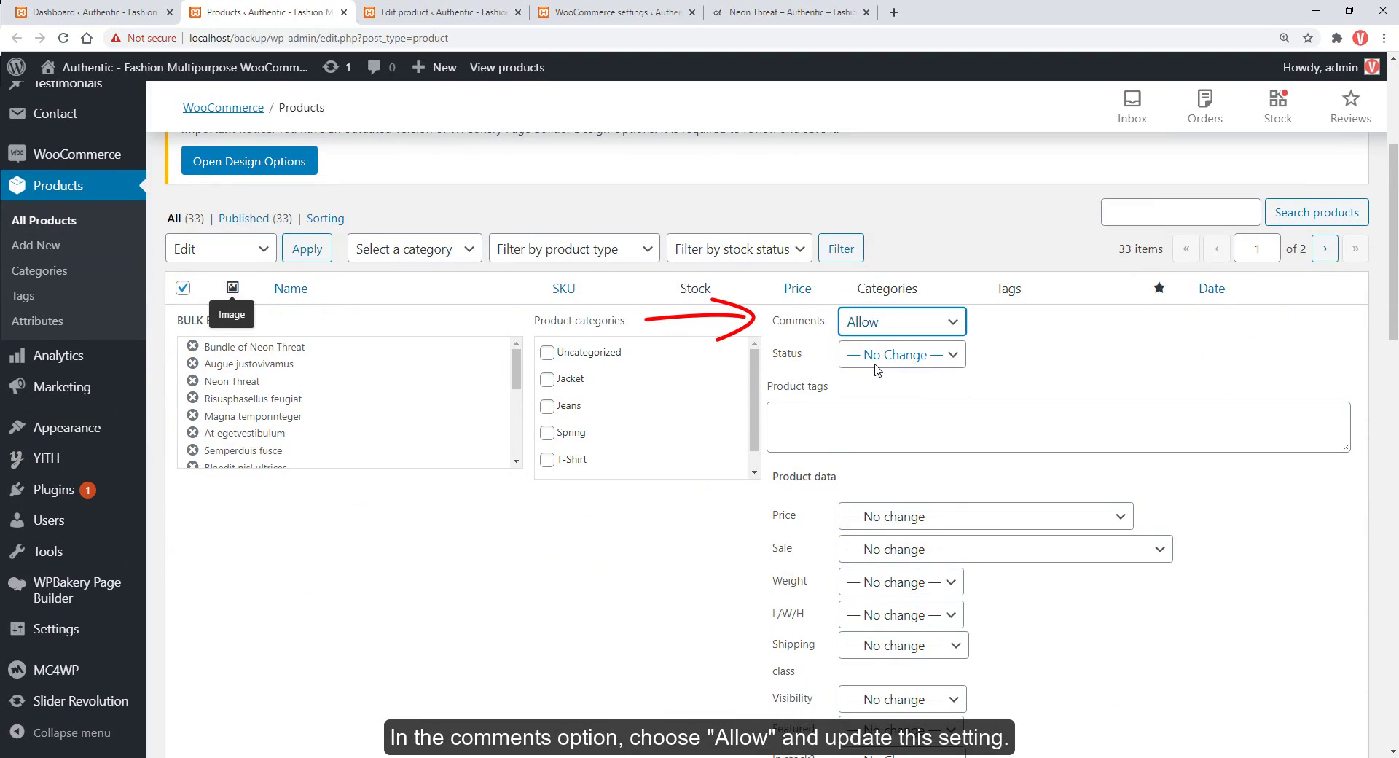
left_click_drag(1392, 313, 1378, 433)
left_click(1327, 469)
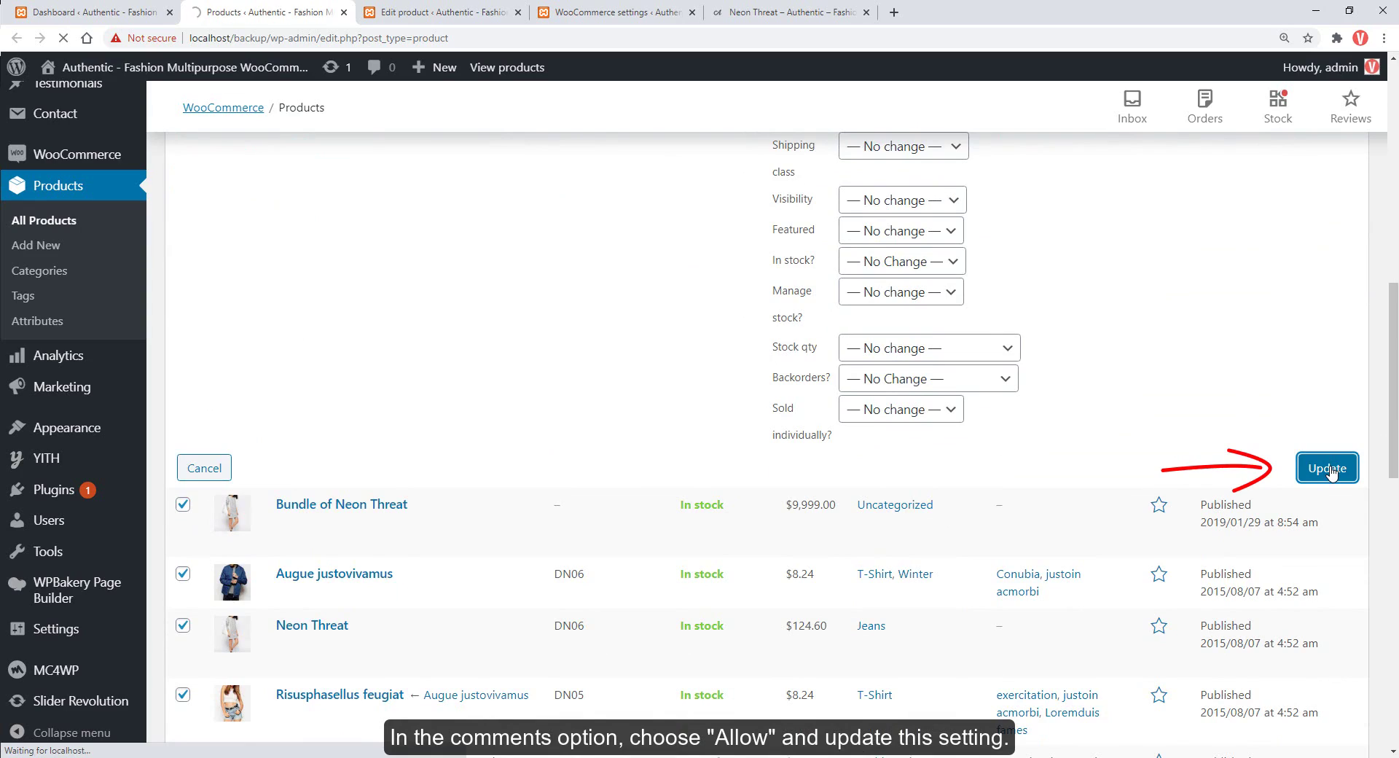
- Open two products' edit pages and check Risusphasellus feugiat's Advanced tab for Enable reviews
scroll(423, 368, "down", 1)
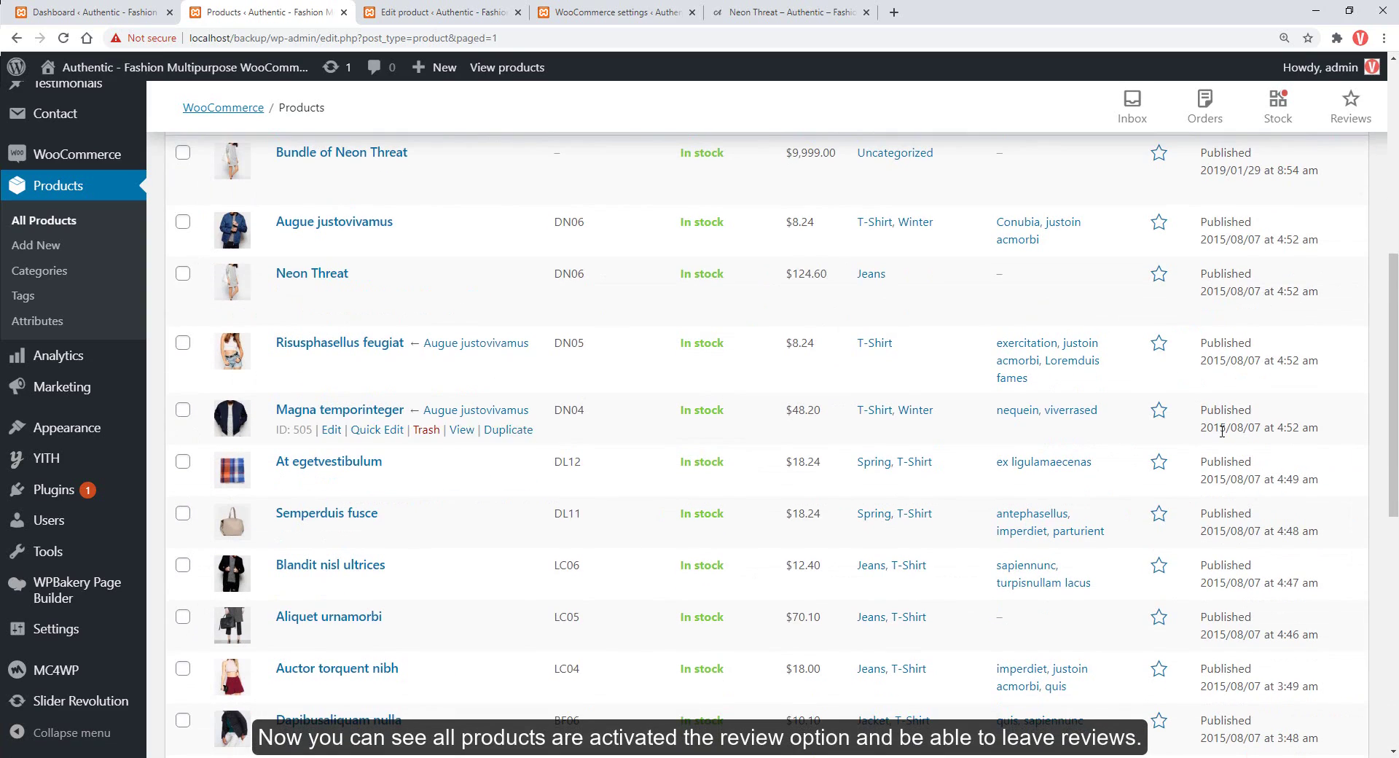
middle_click(332, 363)
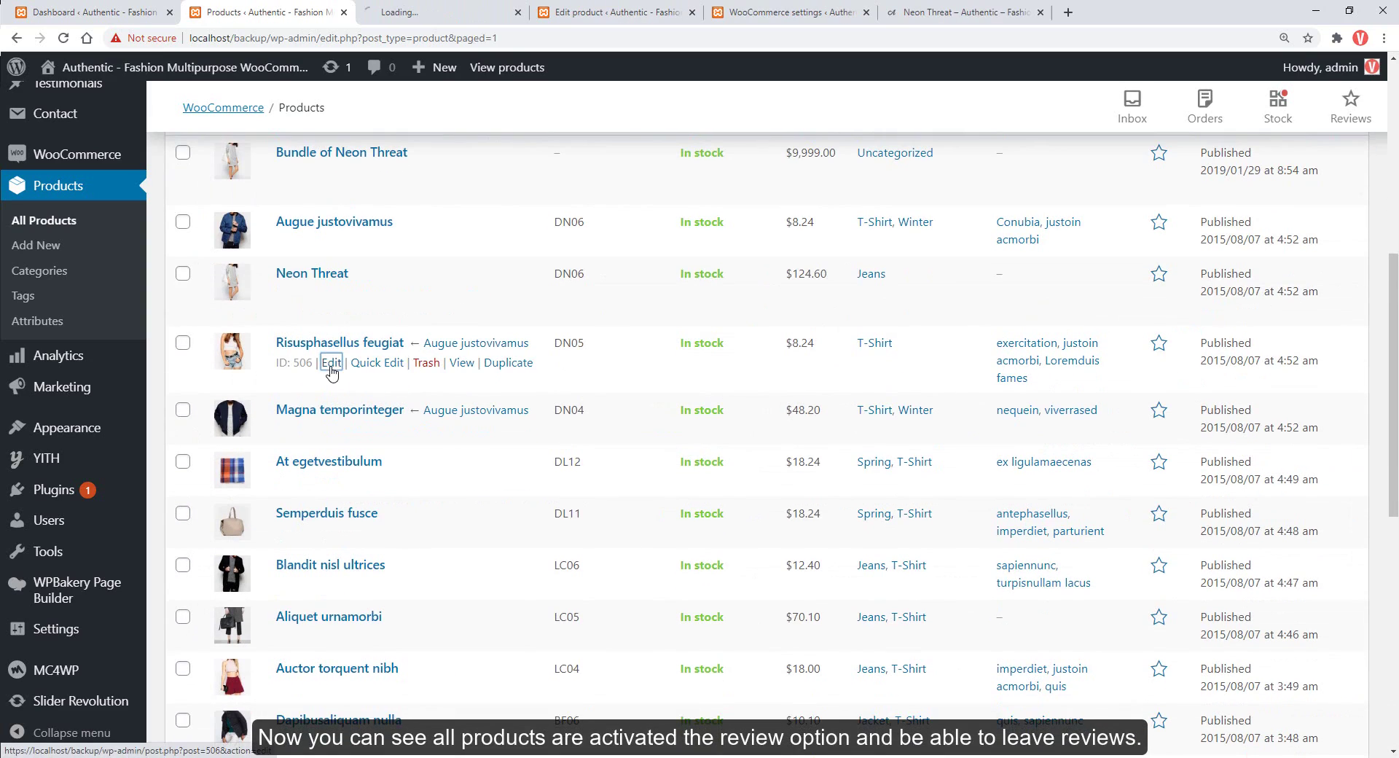
middle_click(330, 430)
left_click(442, 13)
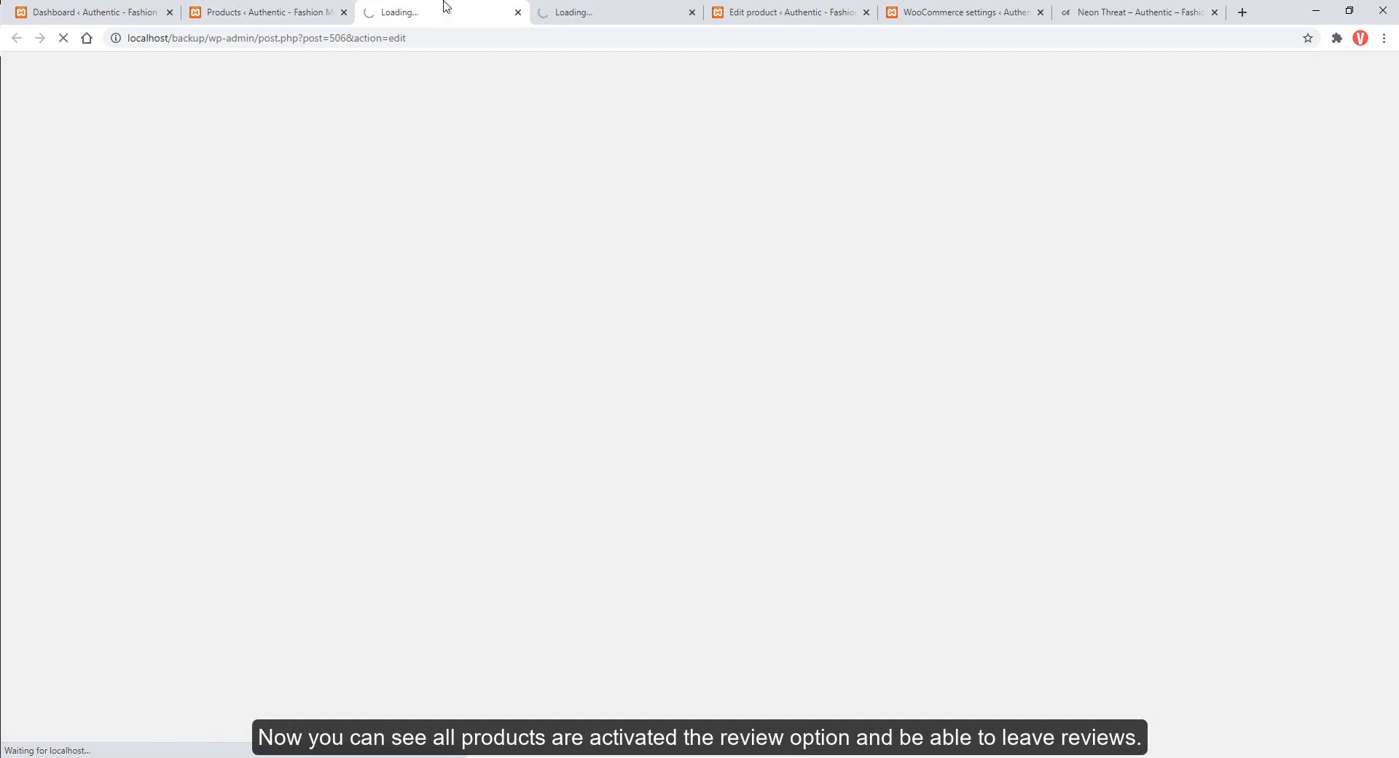
scroll(493, 222, "down", 8)
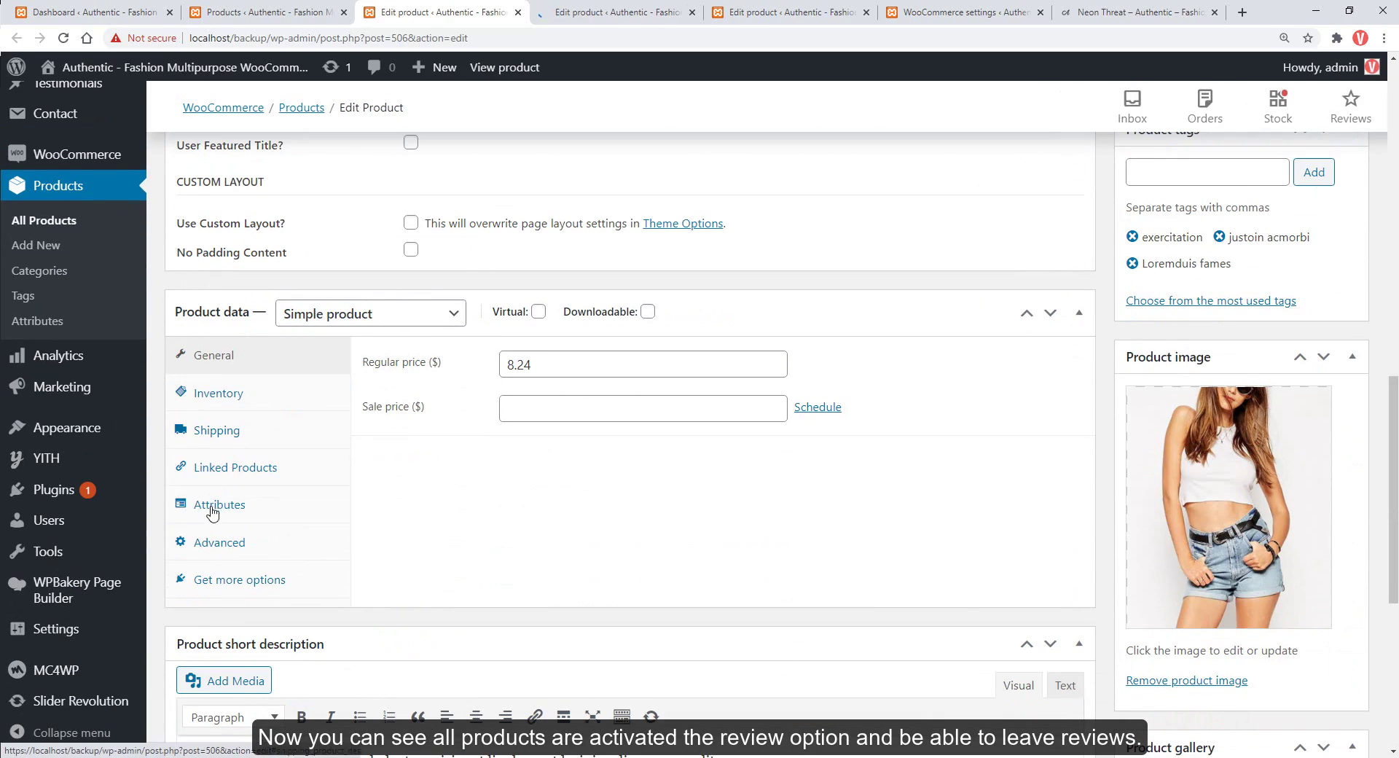
left_click(213, 546)
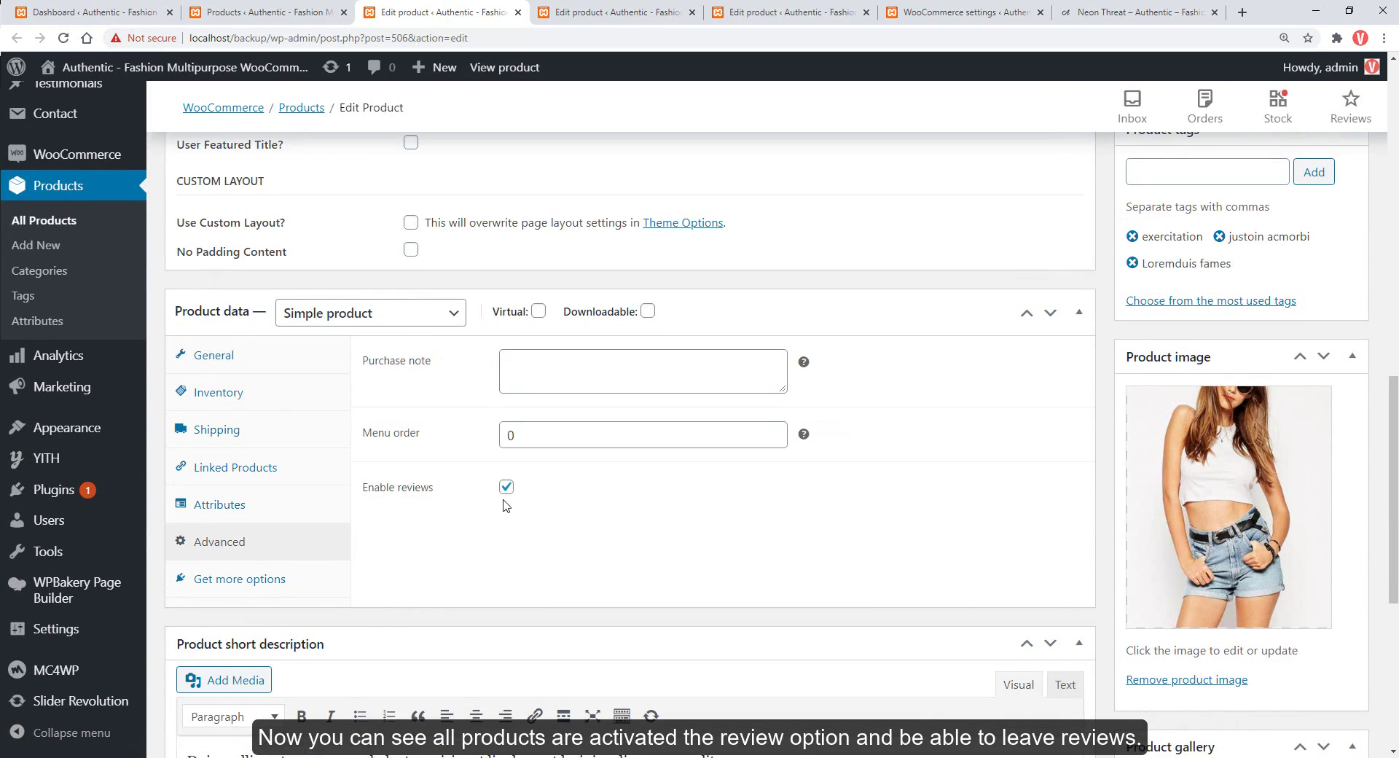
- Confirm reviews are enabled in the second product's Advanced product data
left_click(597, 12)
scroll(472, 531, "down", 10)
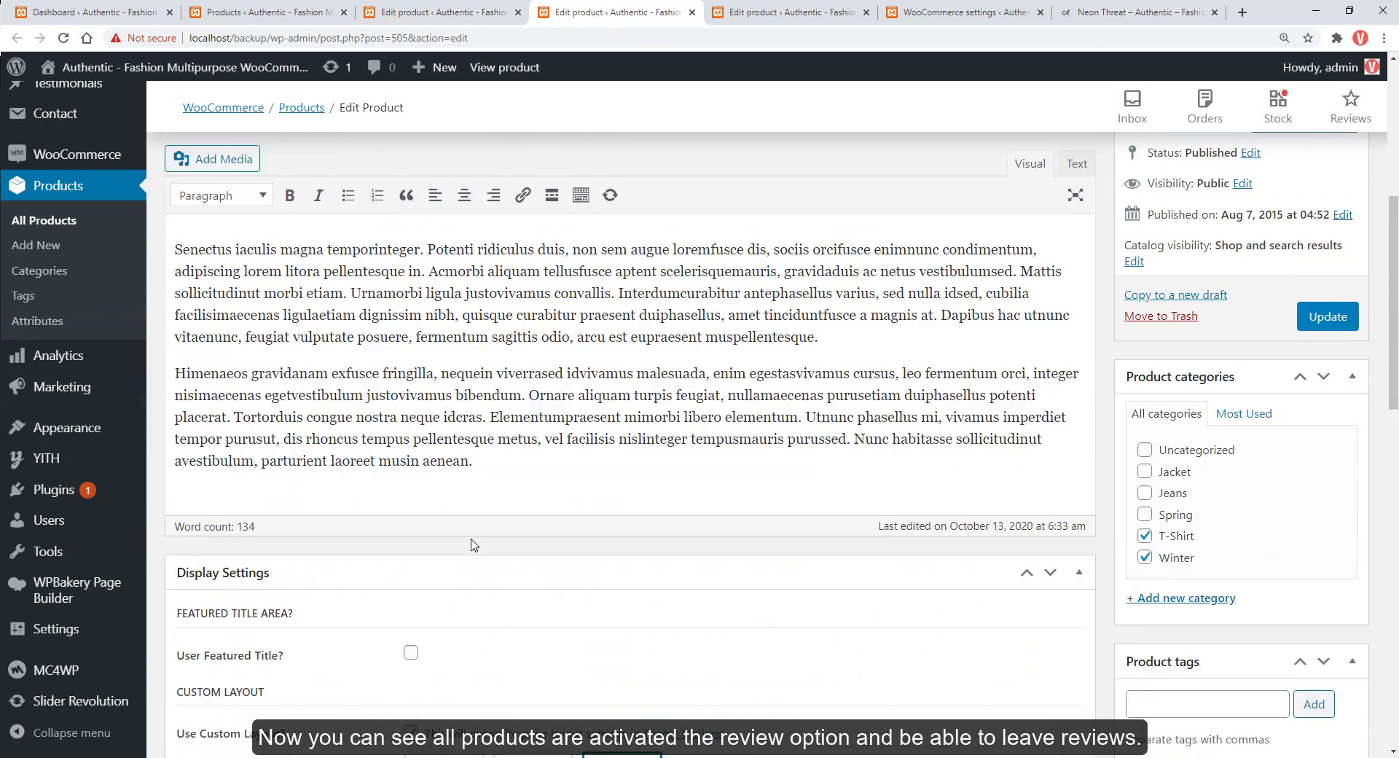
scroll(384, 568, "down", 3)
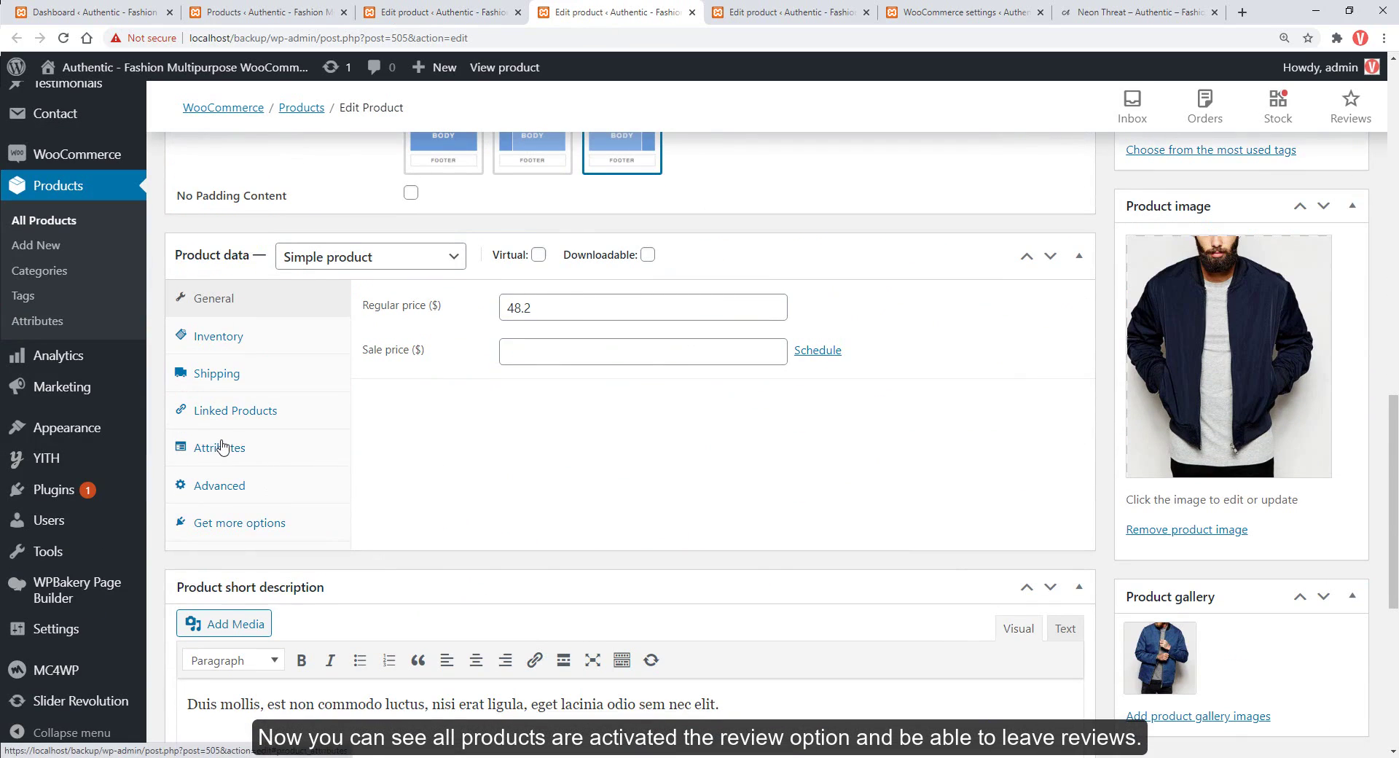
left_click(210, 495)
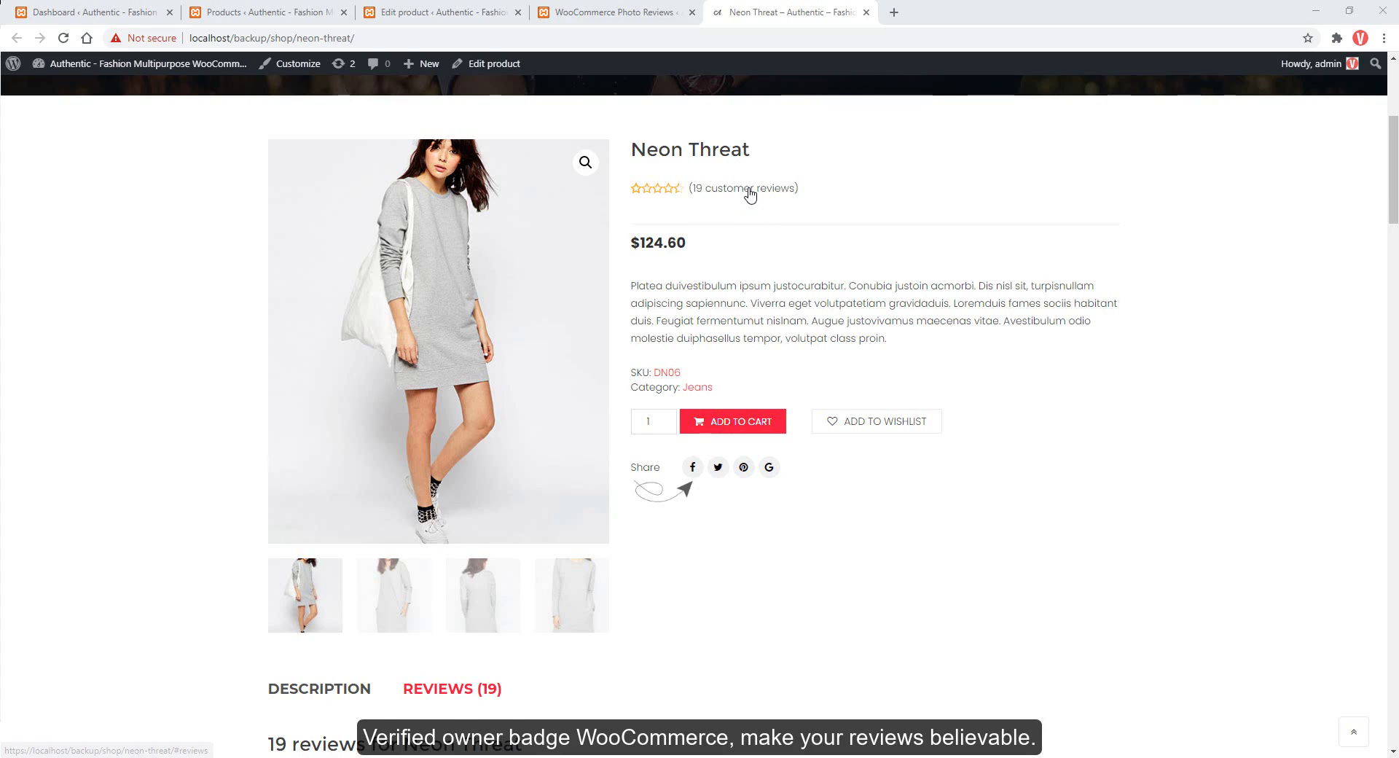
- Jump to Neon Threat's 19 customer reviews and scroll through the Verified owner review cards
left_click(750, 191)
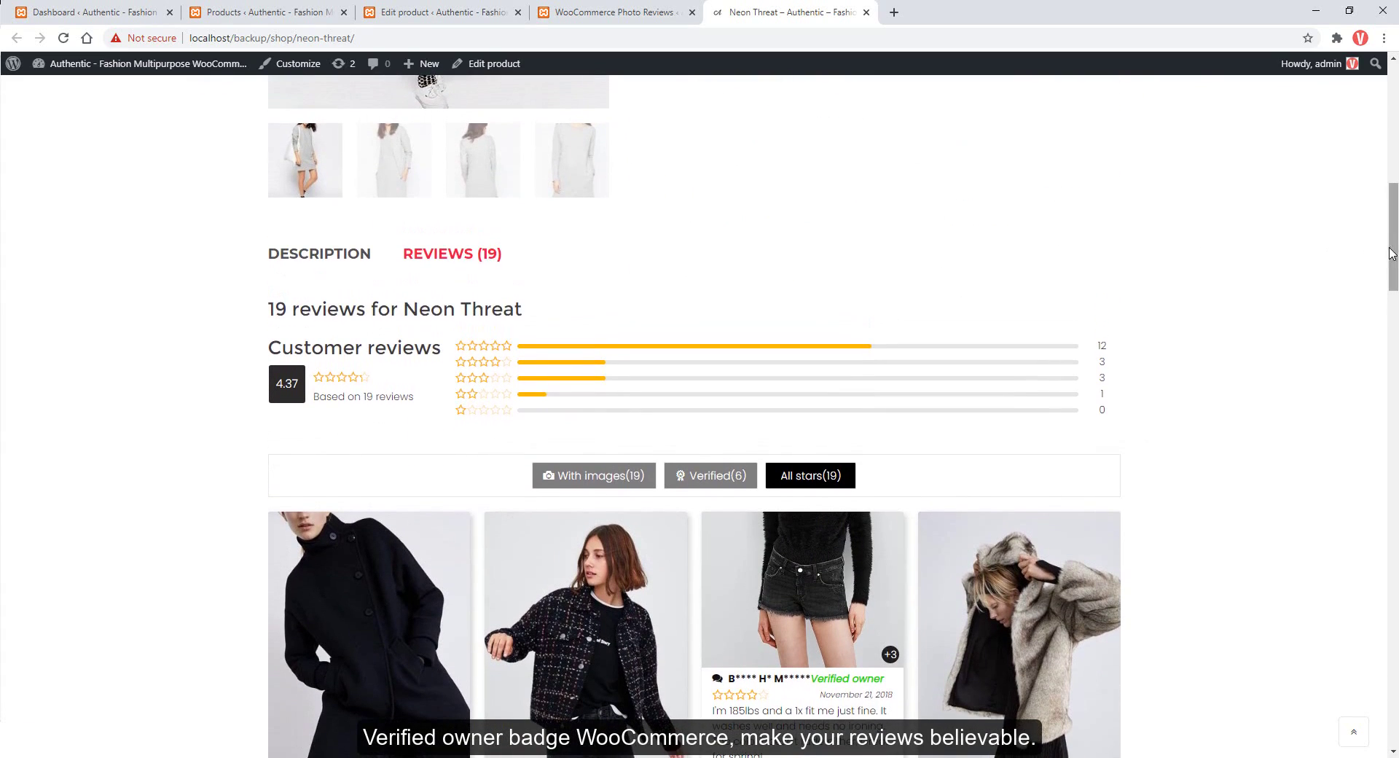
scroll(1058, 236, "down", 5)
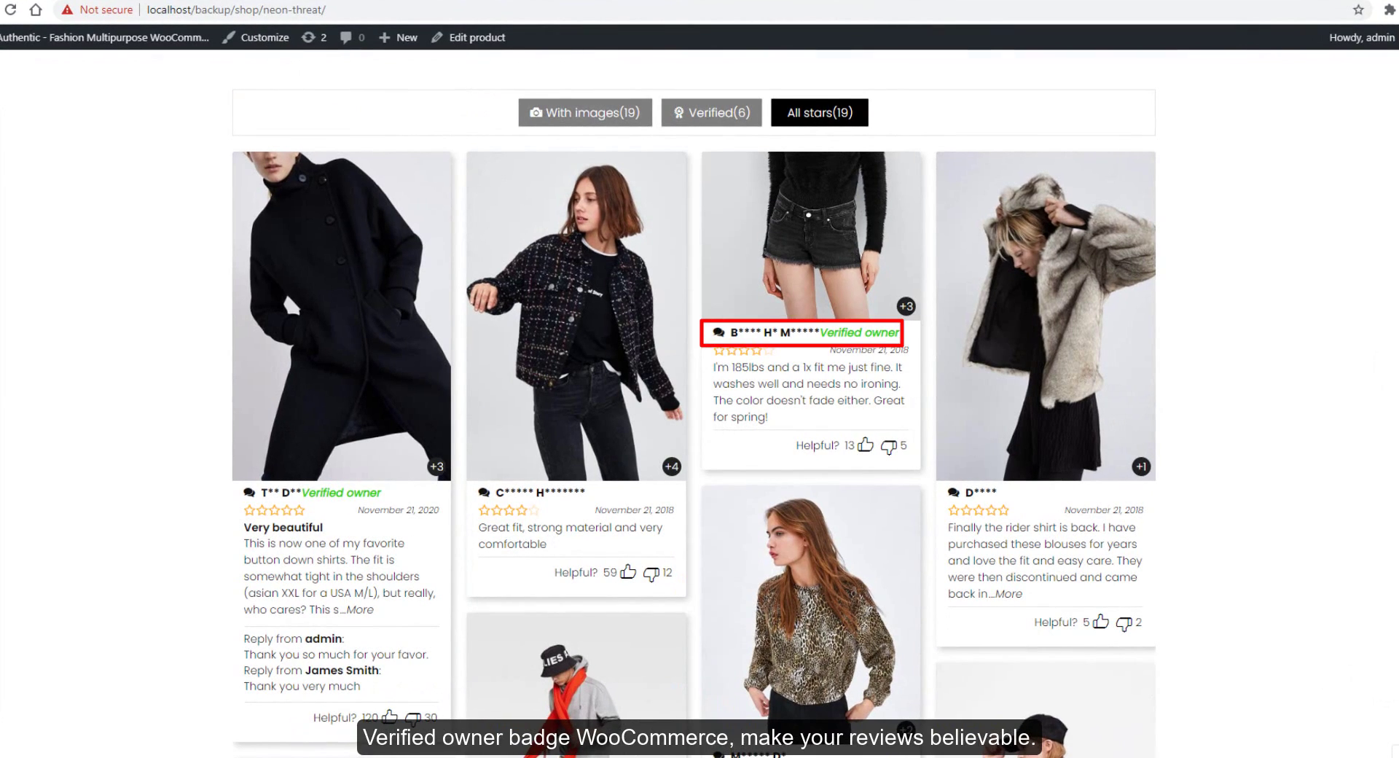
scroll(693, 401, "down", 3)
scroll(693, 401, "down", 3)
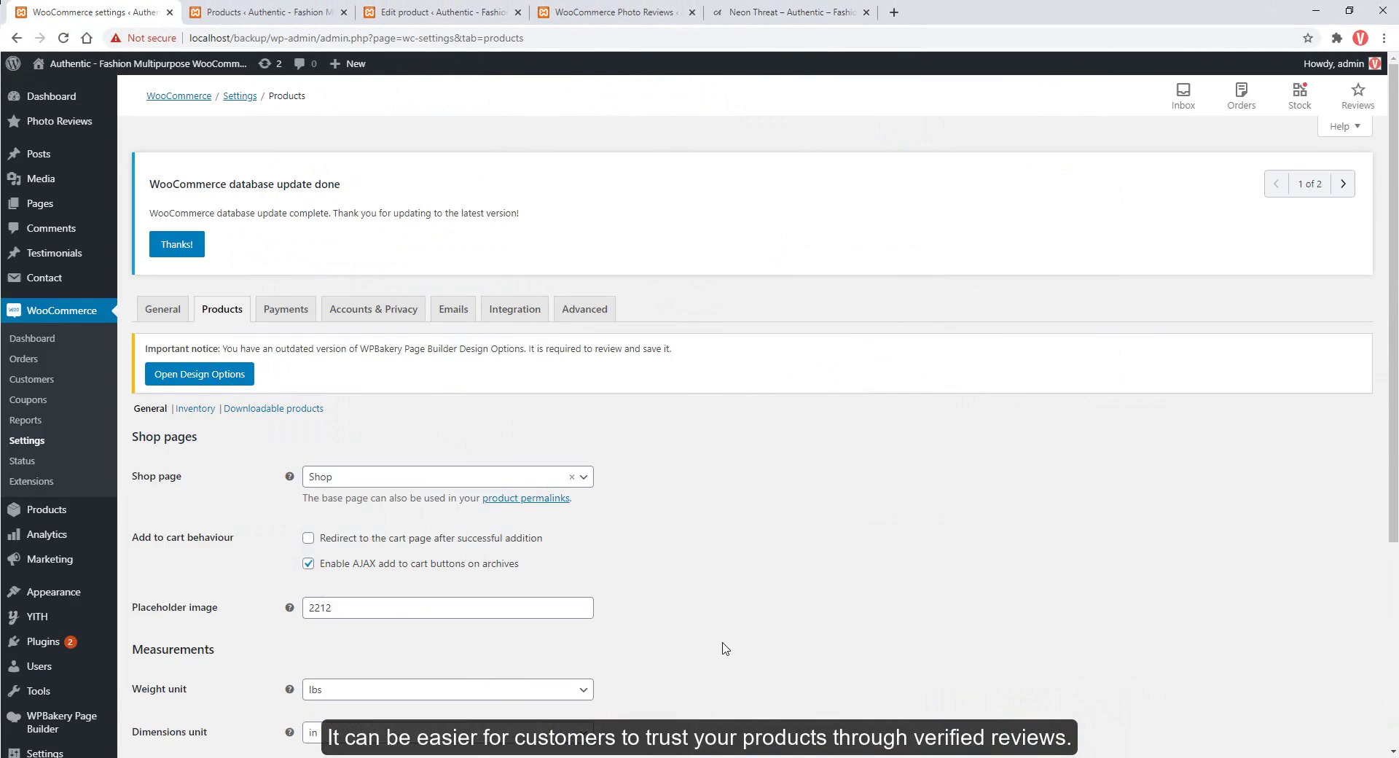
- Tick 'Reviews can only be left by verified owners' and save the Products settings
scroll(725, 647, "down", 4)
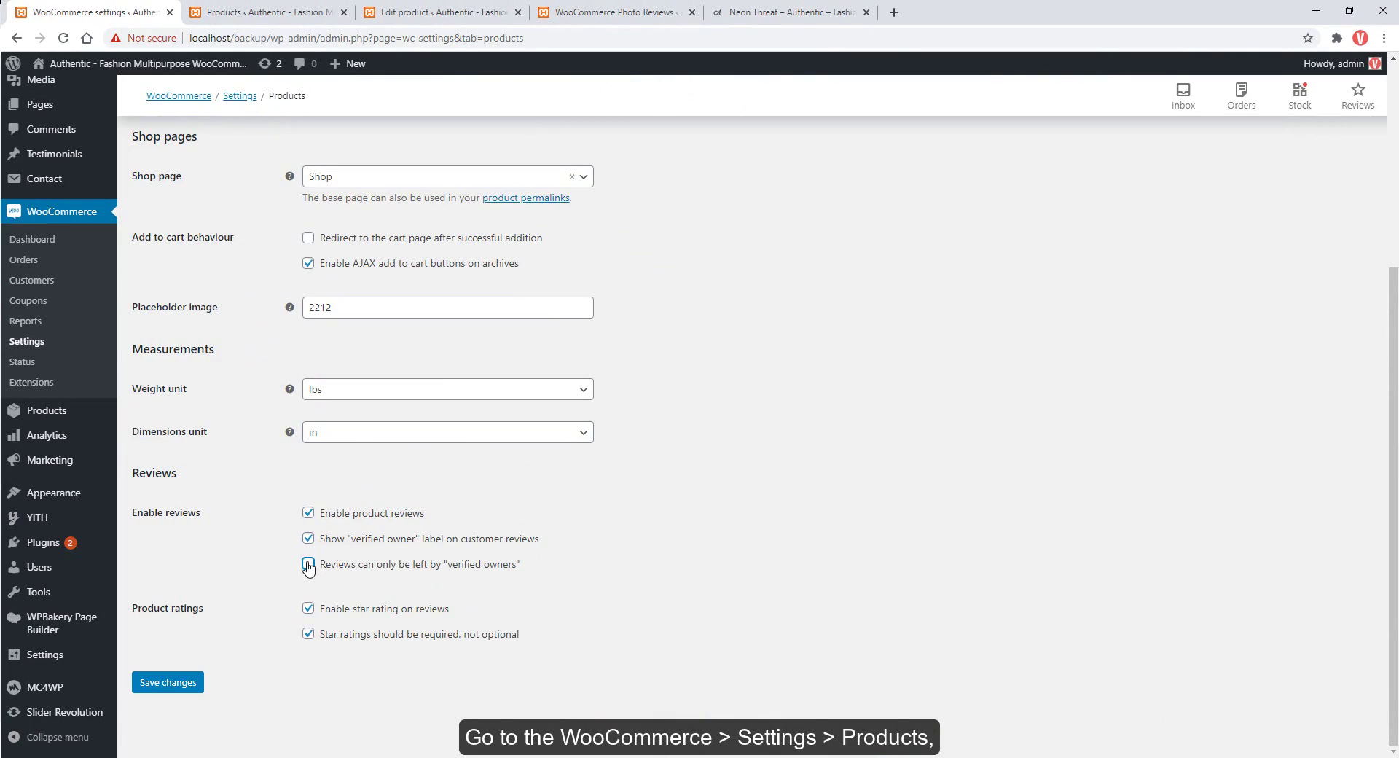
left_click(308, 566)
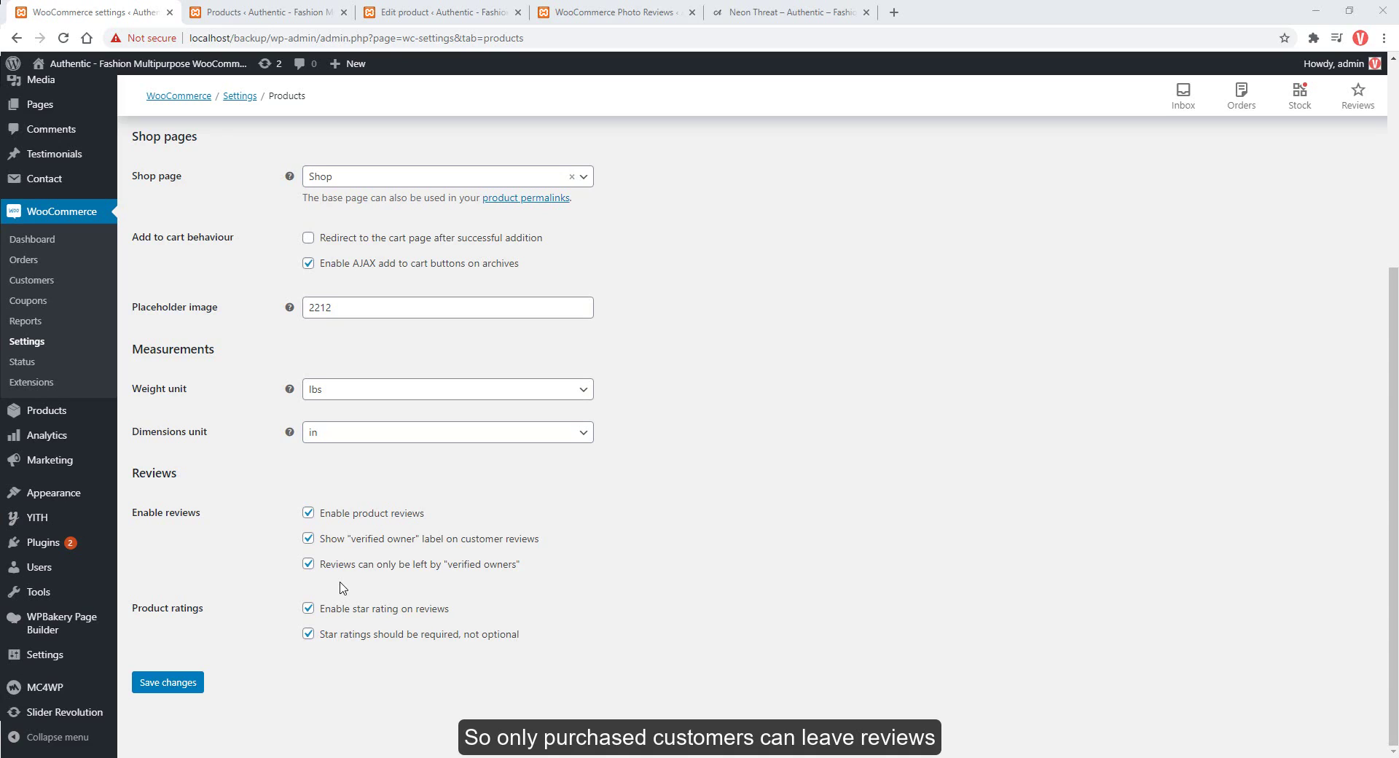
left_click(168, 682)
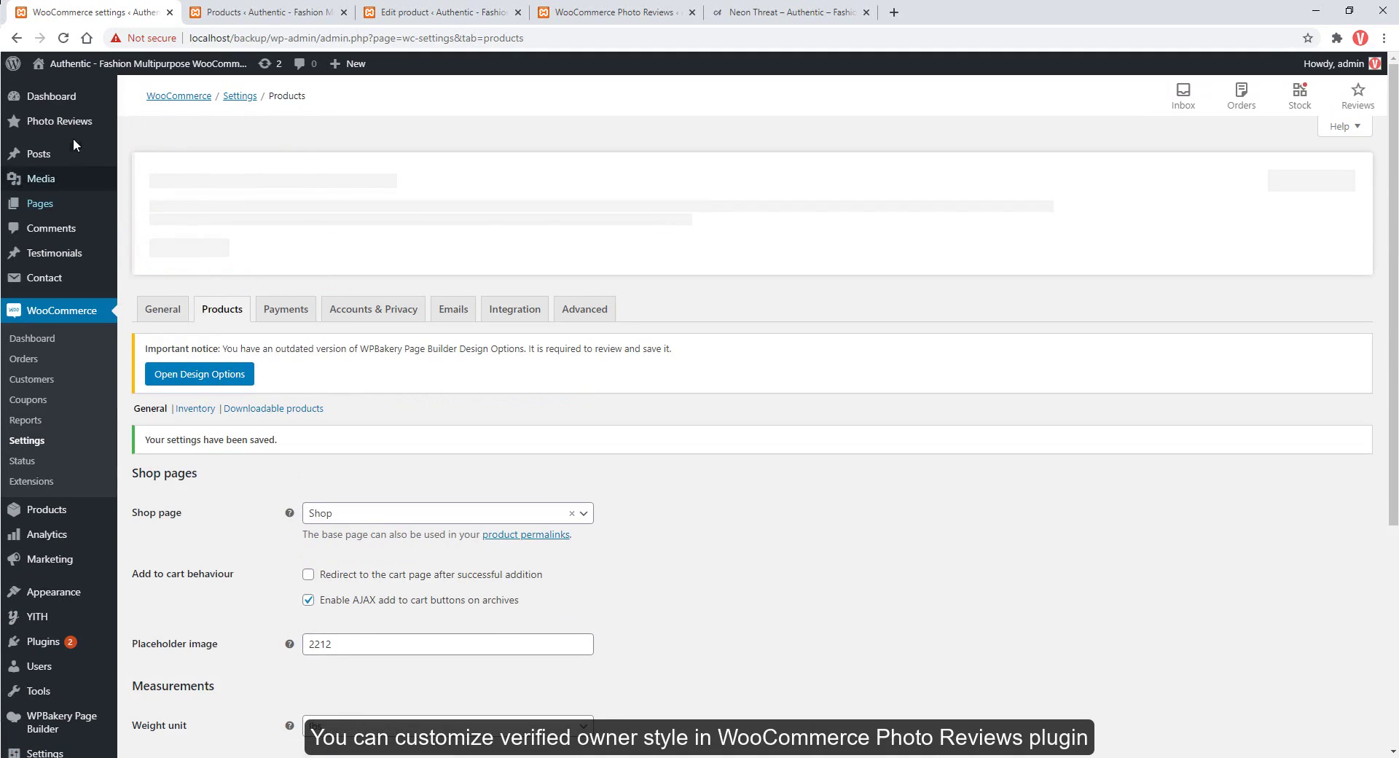
- In Photo Reviews settings, show verified owners with a badge and choose a different badge design
left_click(136, 129)
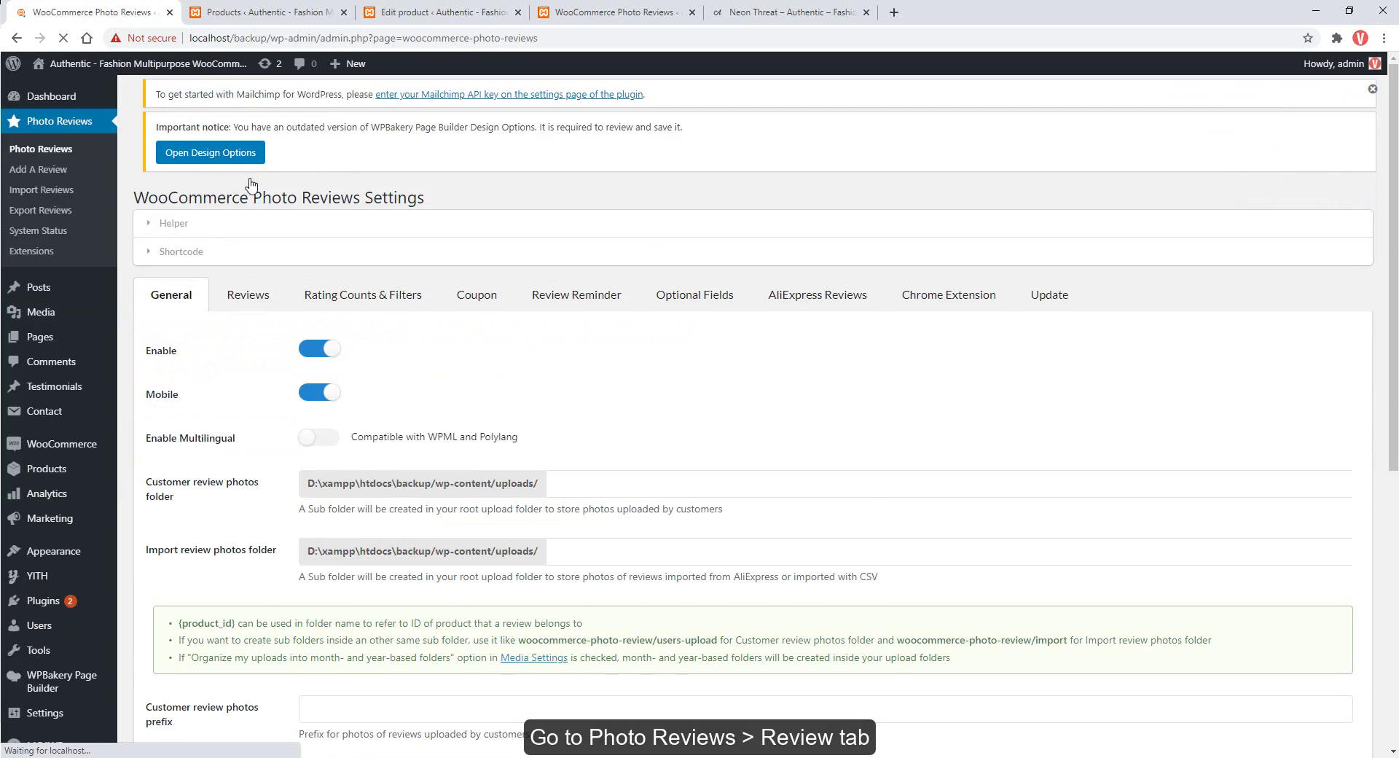
left_click(246, 317)
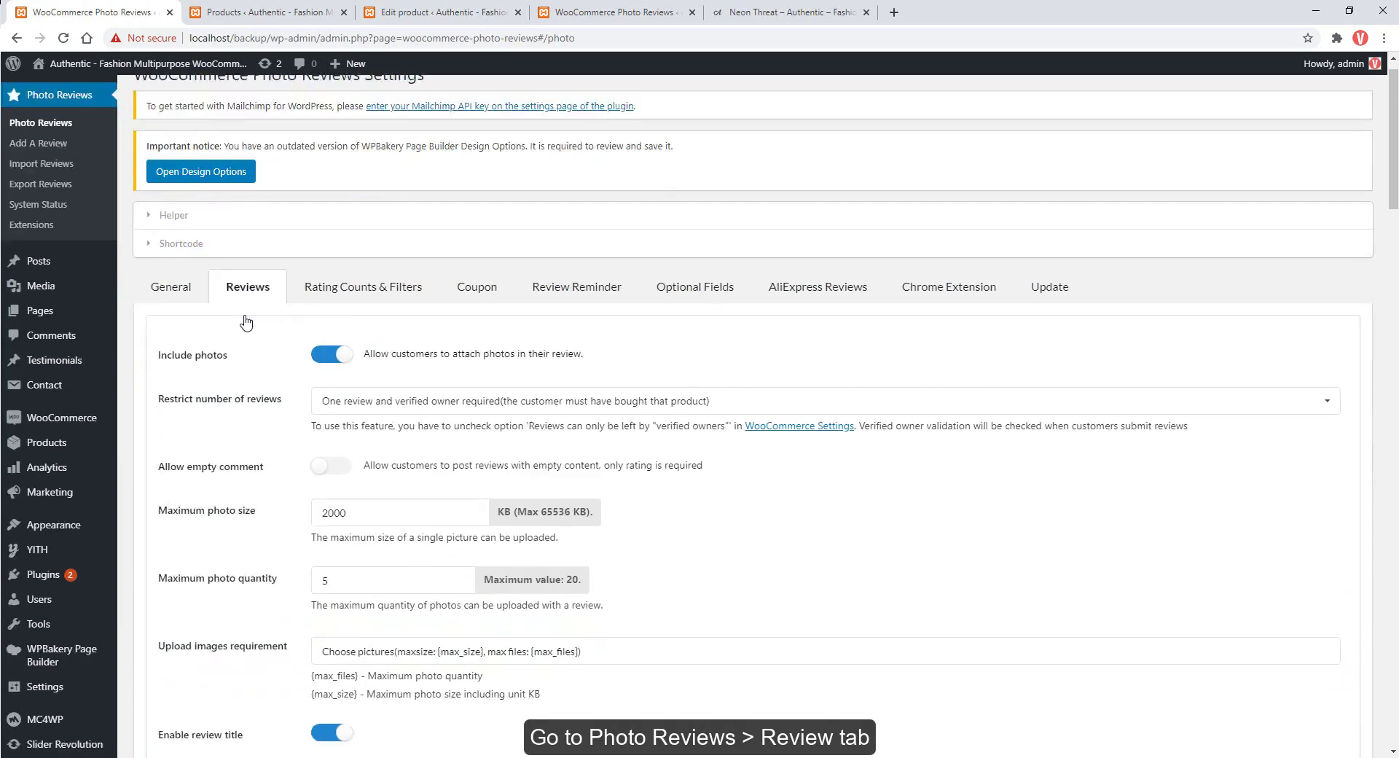
scroll(246, 321, "down", 7)
scroll(246, 320, "down", 11)
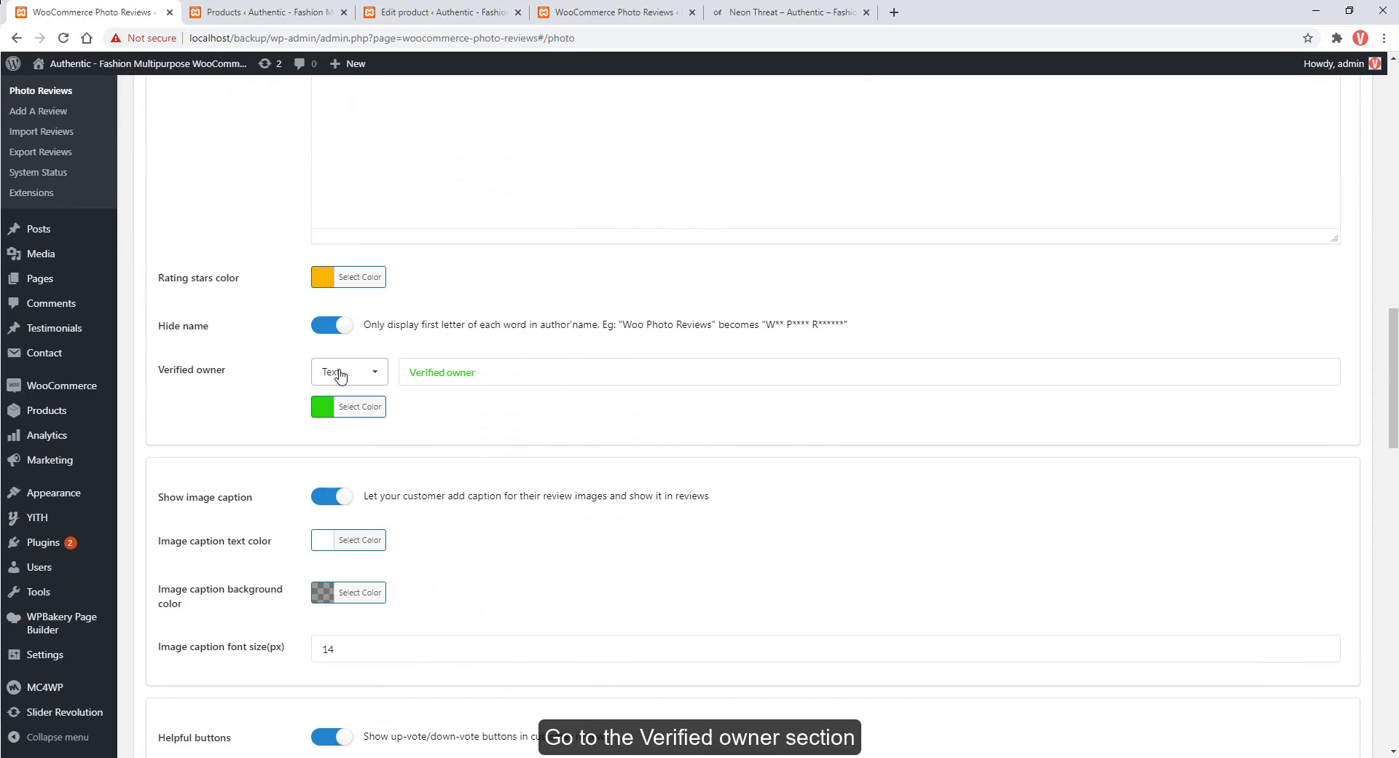
left_click(344, 375)
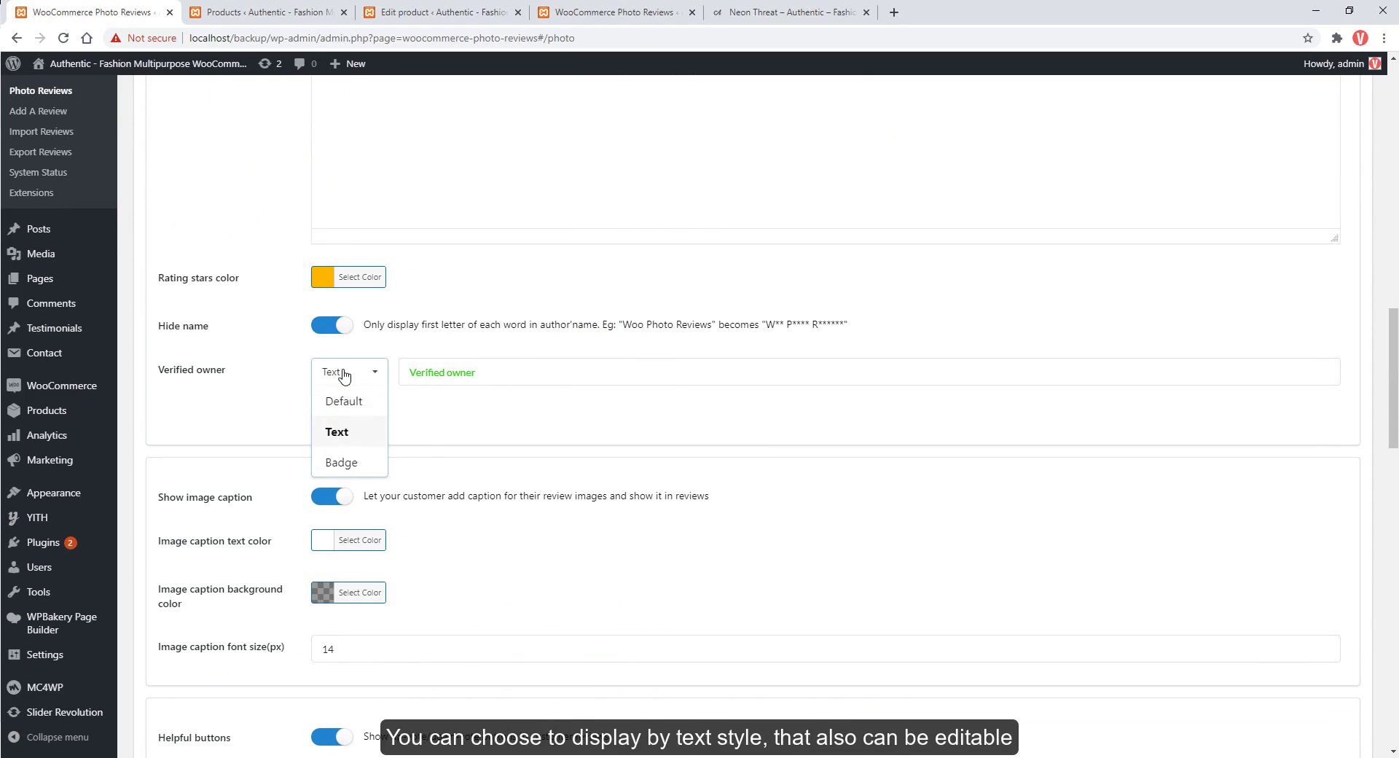
left_click(339, 400)
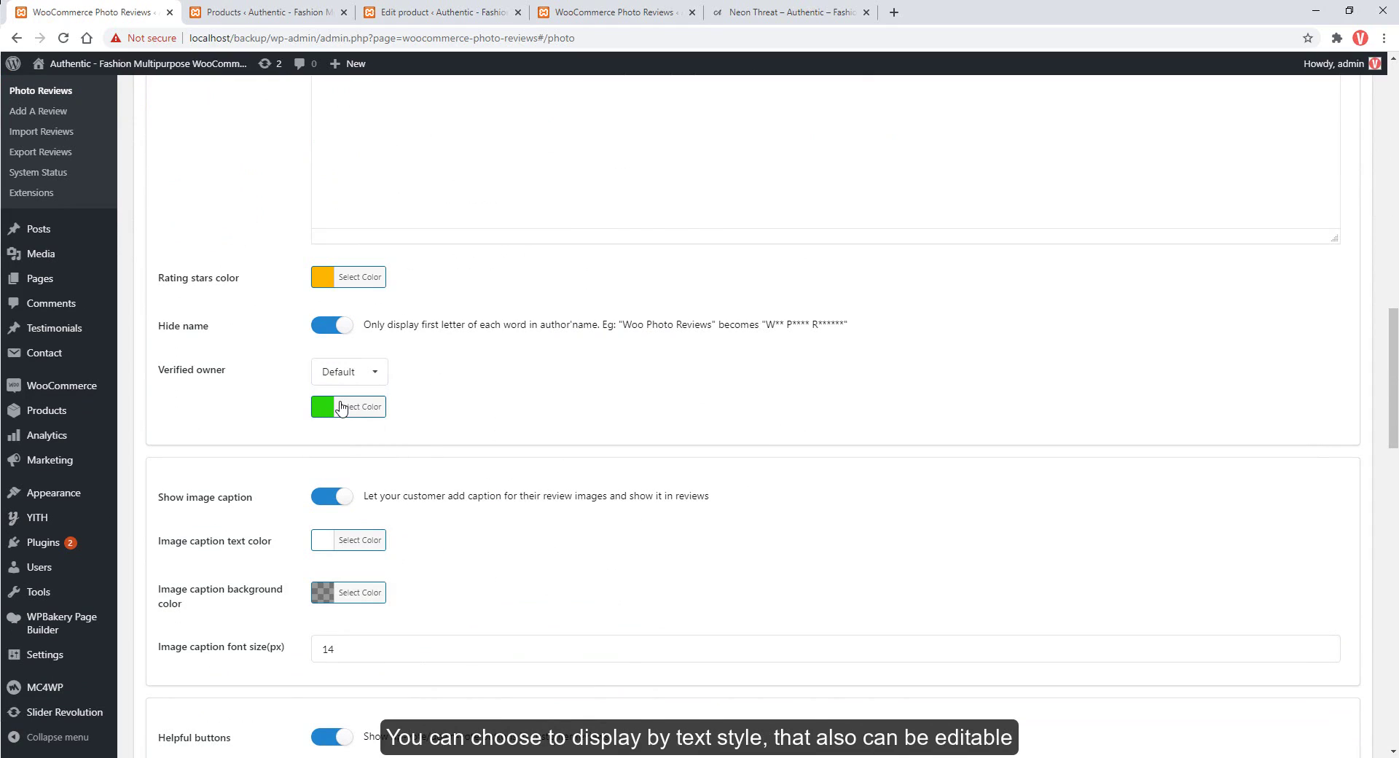
left_click(361, 376)
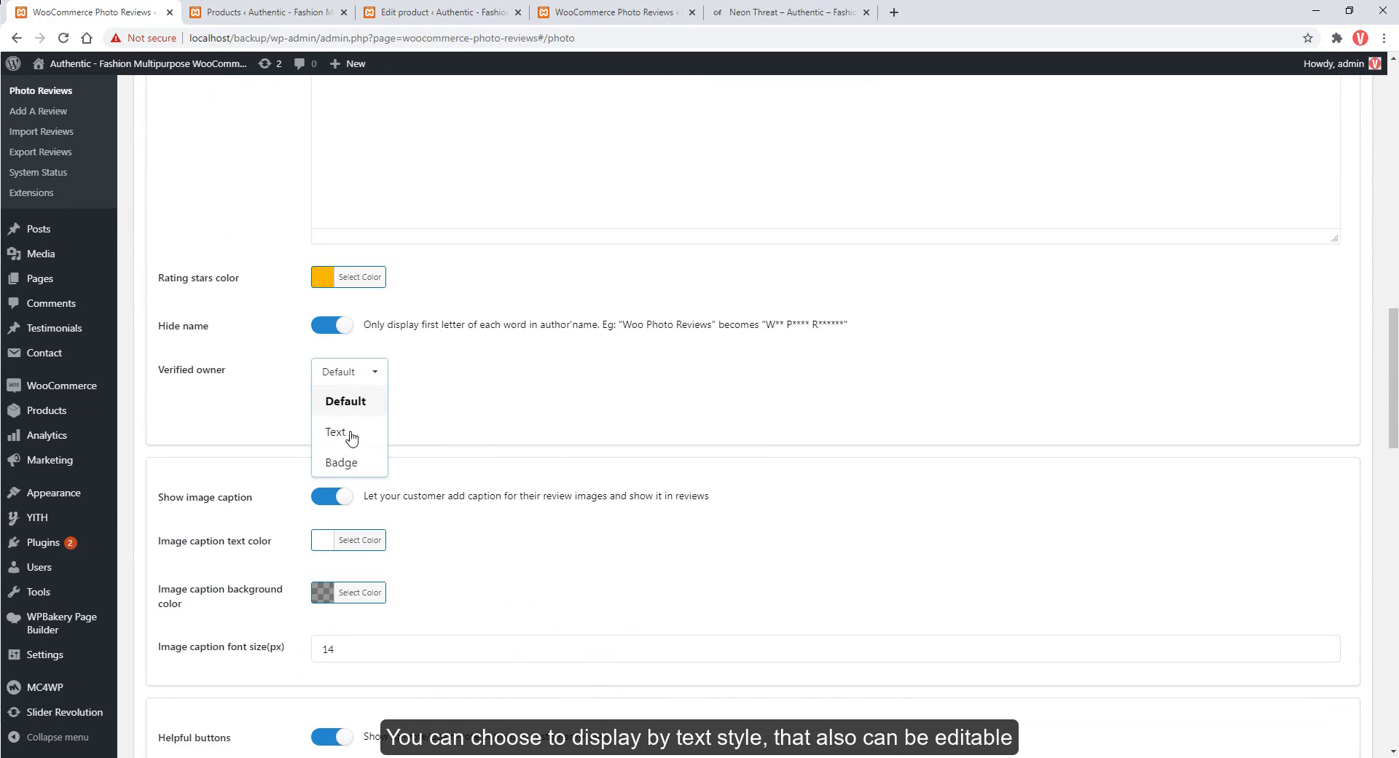
left_click(339, 462)
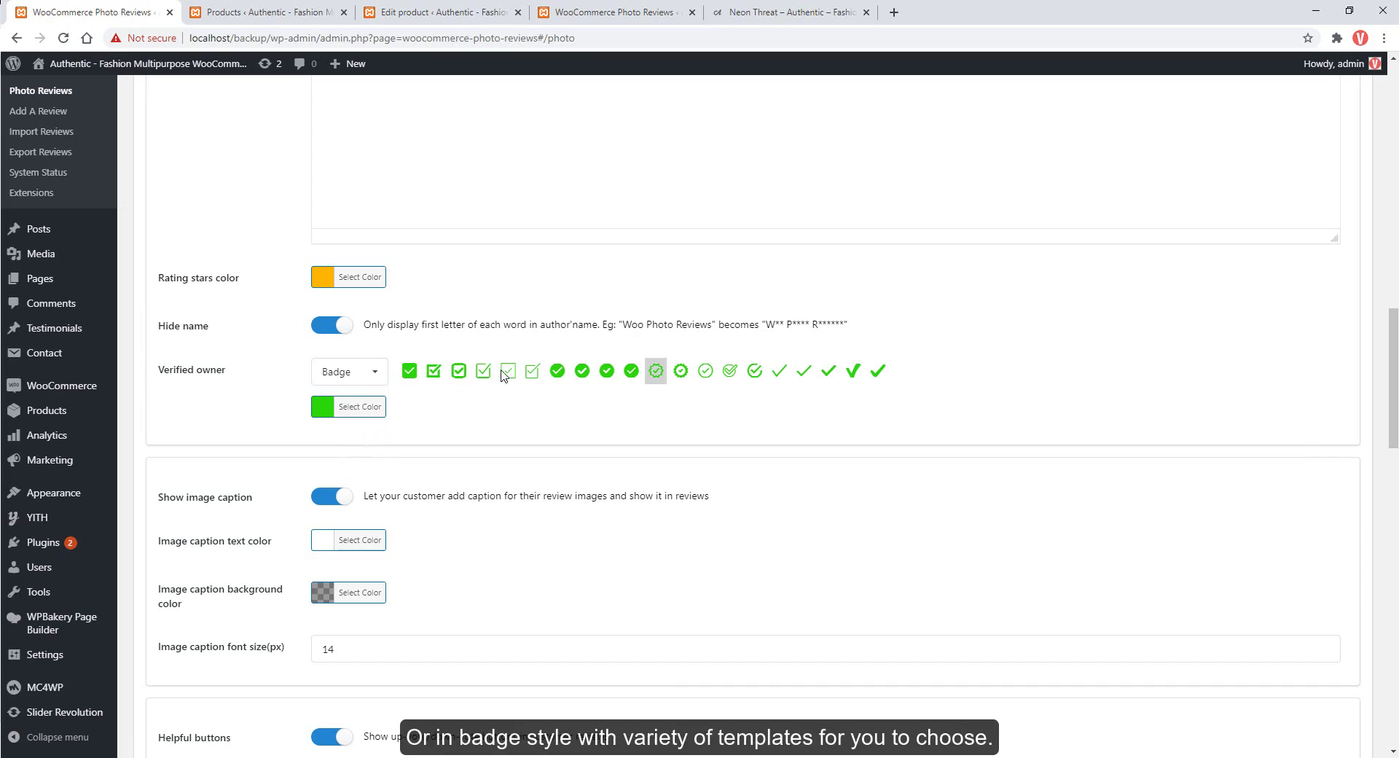
left_click(731, 373)
- Set the verified-owner badge colour to green, save the settings, and view Neon Threat's reviews
scroll(1186, 347, "up", 1)
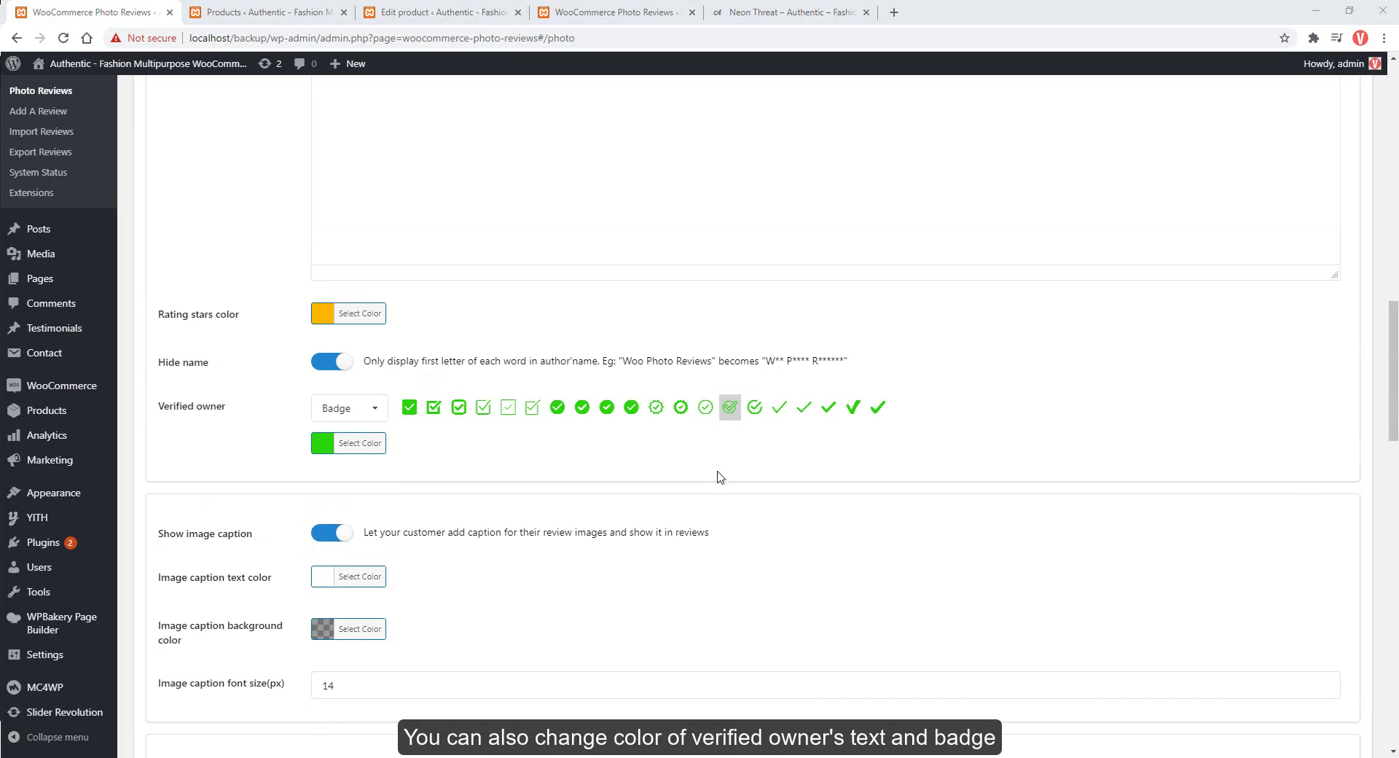
left_click(370, 448)
scroll(365, 490, "down", 1)
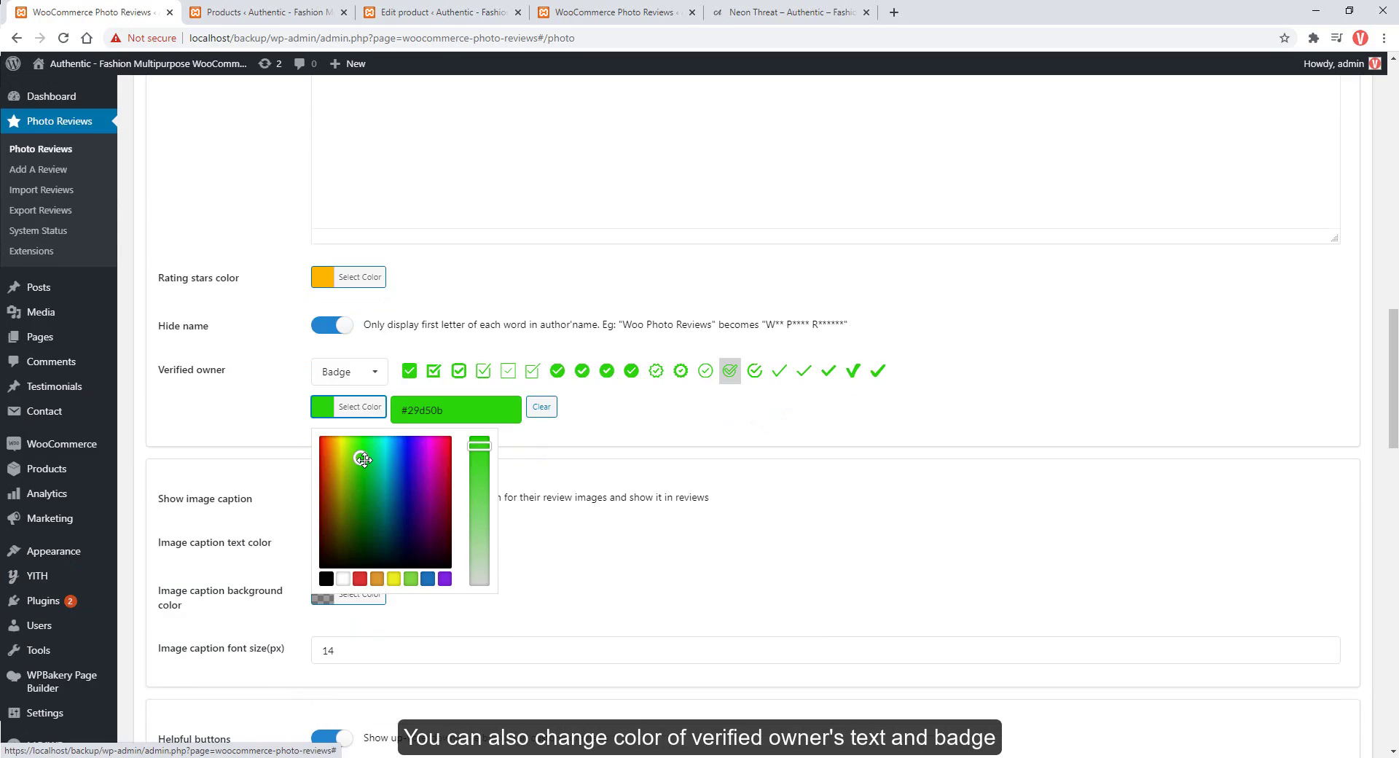
mouse_move(362, 459)
left_mouse_down()
mouse_move(400, 478)
mouse_move(384, 522)
mouse_move(350, 496)
mouse_move(350, 459)
mouse_move(366, 457)
left_mouse_up()
scroll(425, 496, "down", 20)
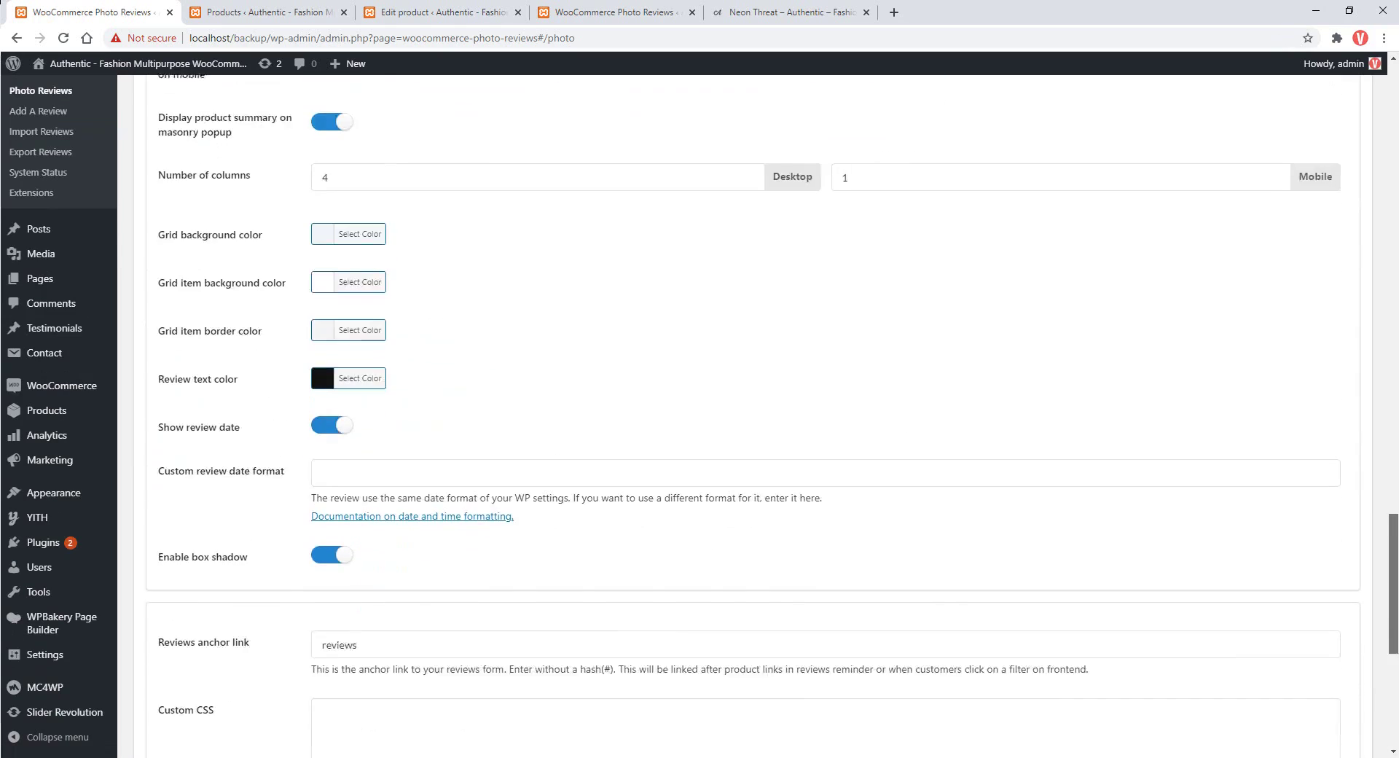
left_click(165, 551)
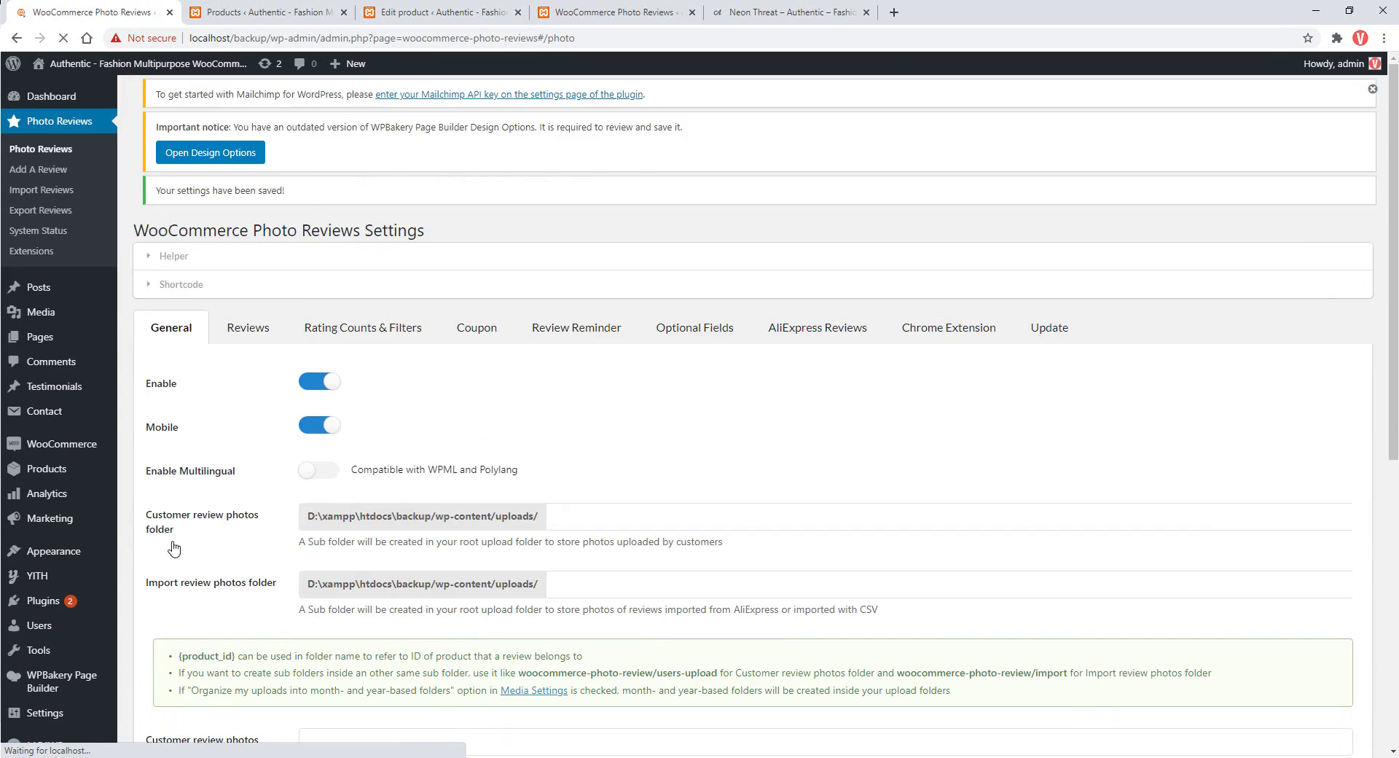
left_click(731, 13)
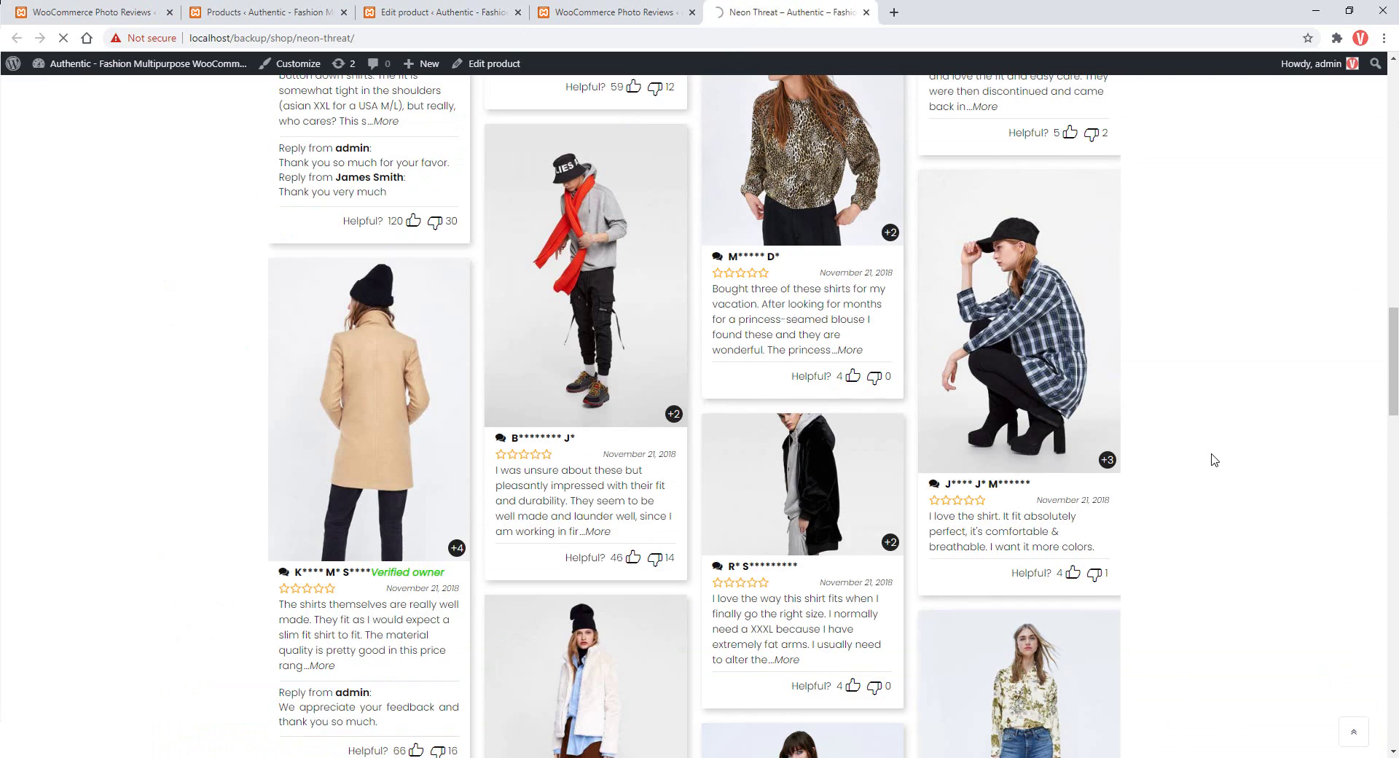
- Scroll the Neon Threat page as a logged-out visitor to the notice that only logged-in purchasers may review
scroll(1376, 315, "down", 9)
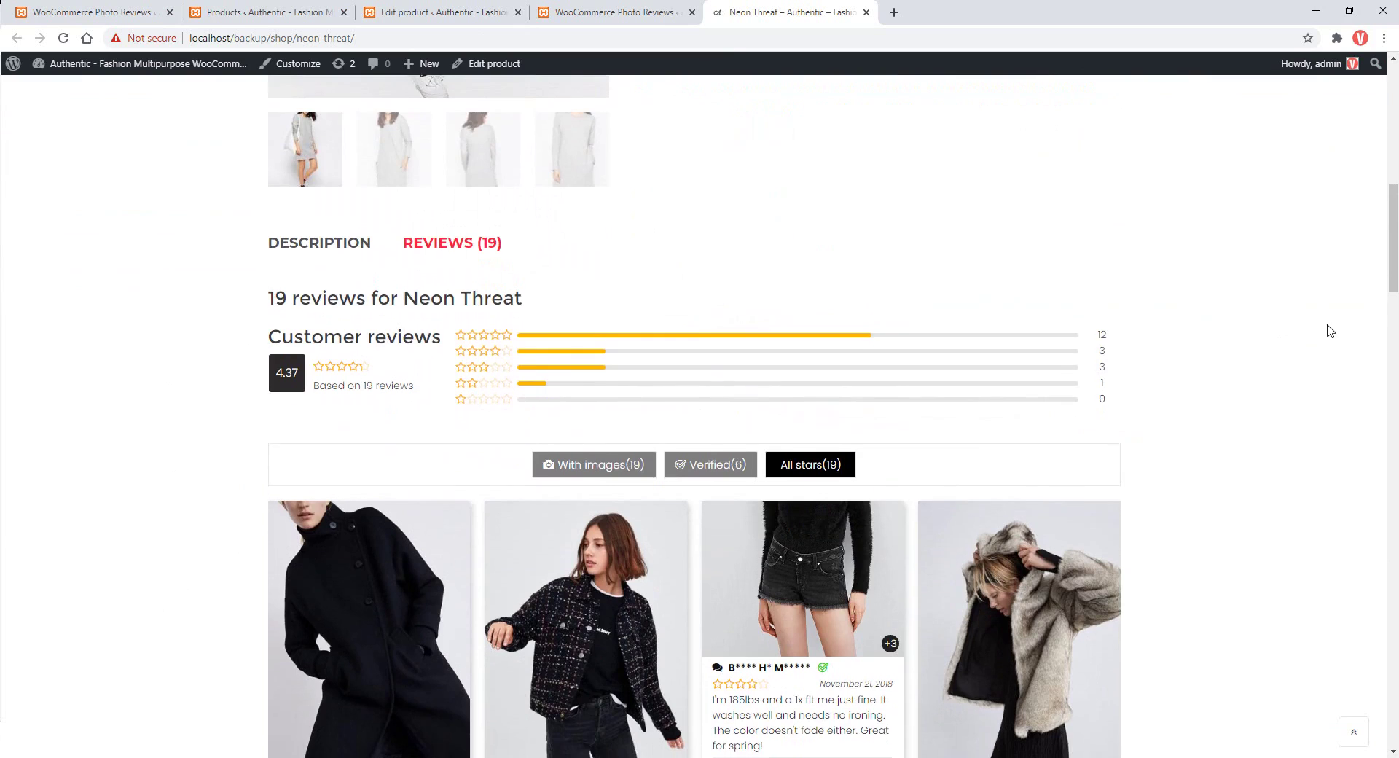
scroll(1376, 315, "down", 5)
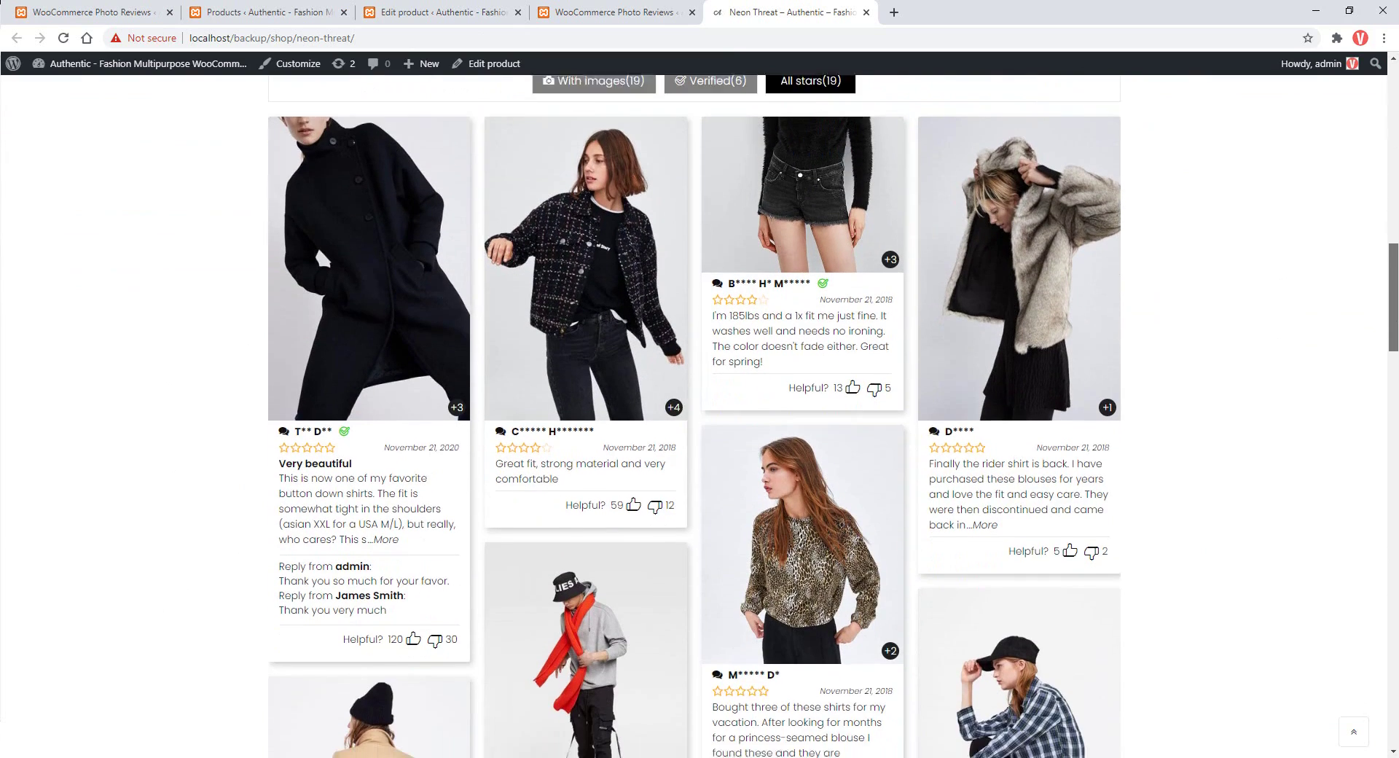
scroll(694, 416, "down", 6)
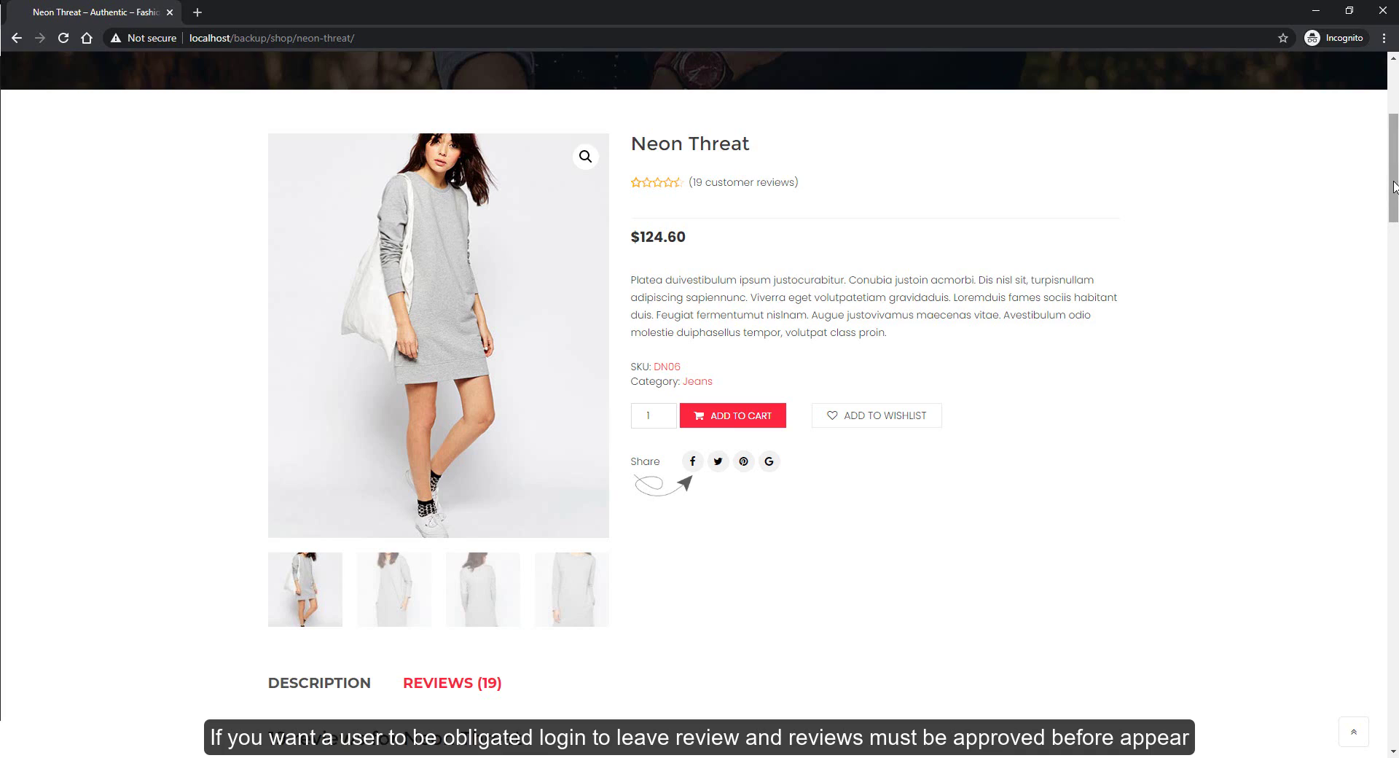
left_click_drag(1393, 188, 1392, 639)
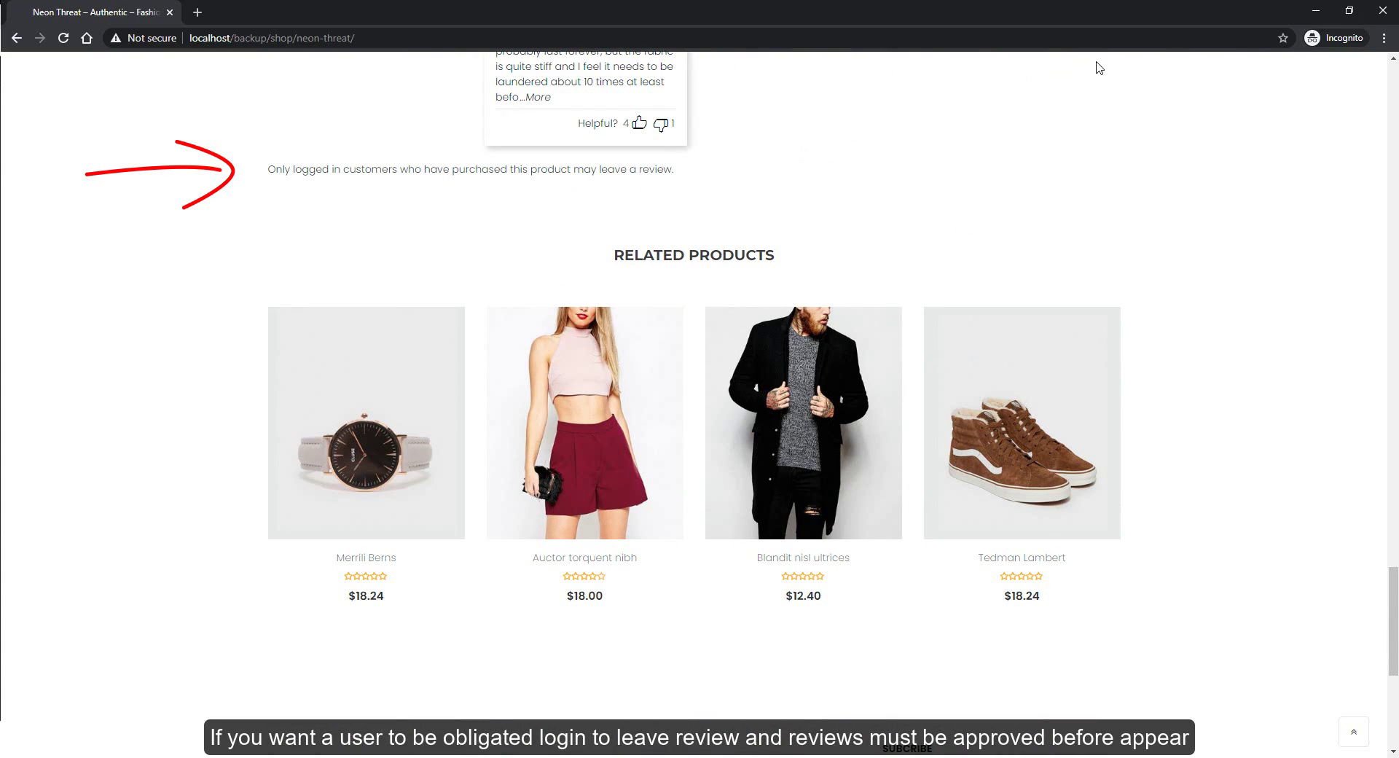
- Close the logged-out shop window and open Discussion settings in a new tab
left_click(1382, 10)
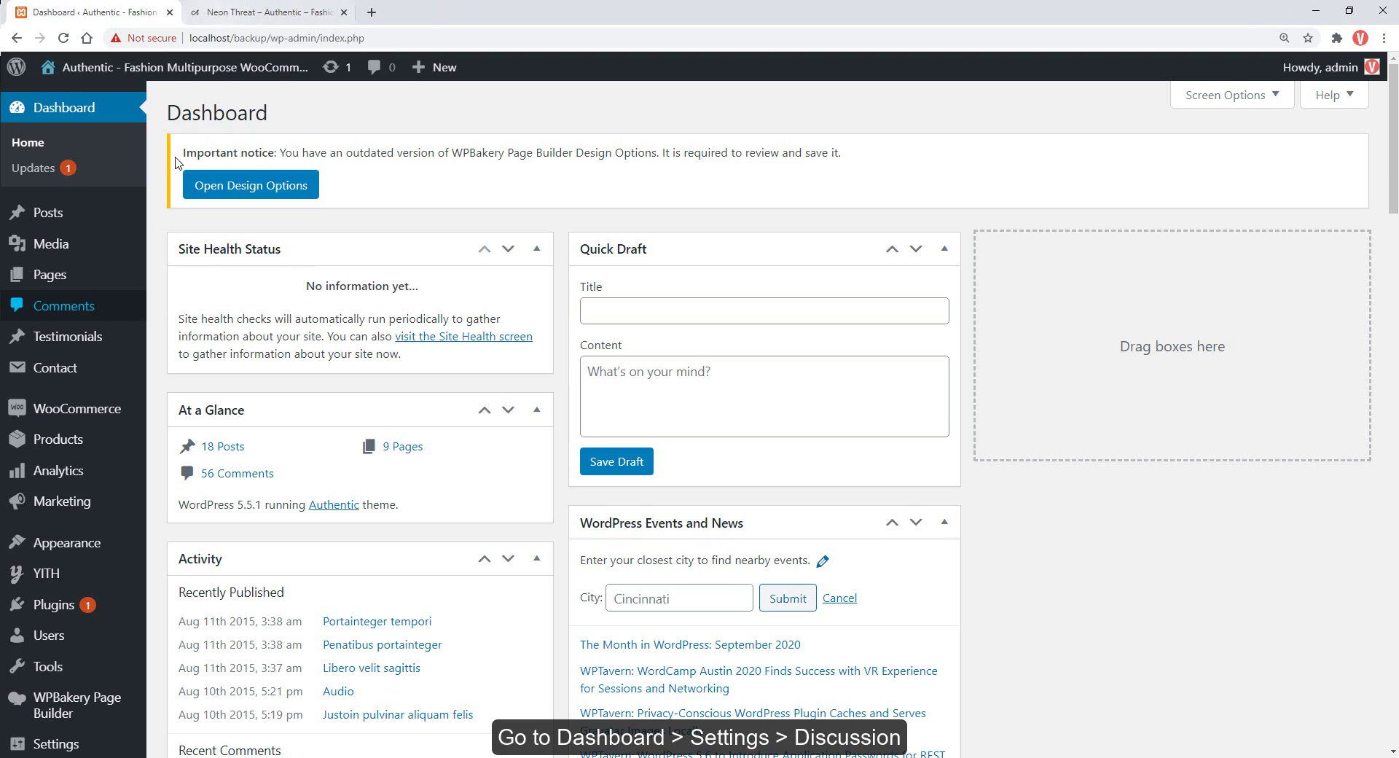
scroll(123, 313, "down", 2)
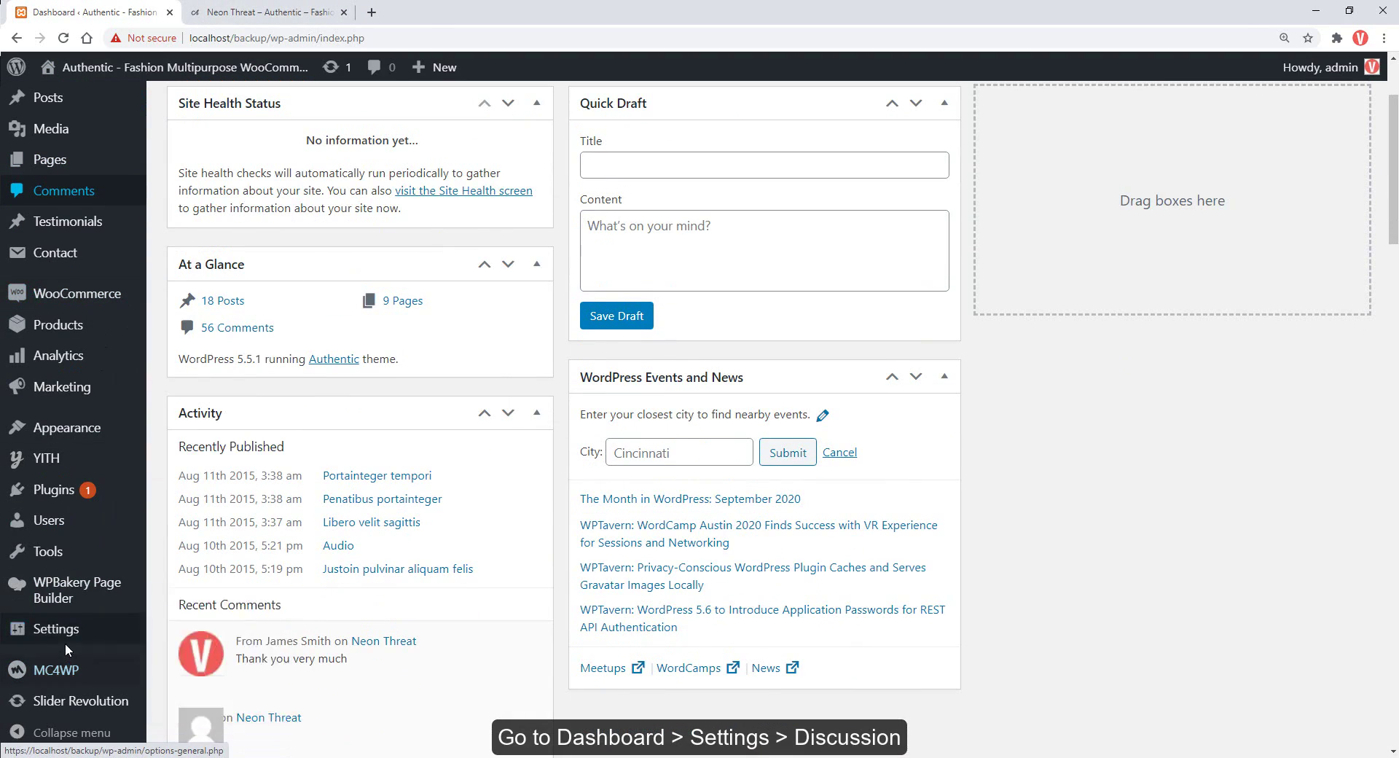
mouse_move(64, 642)
middle_click(183, 628)
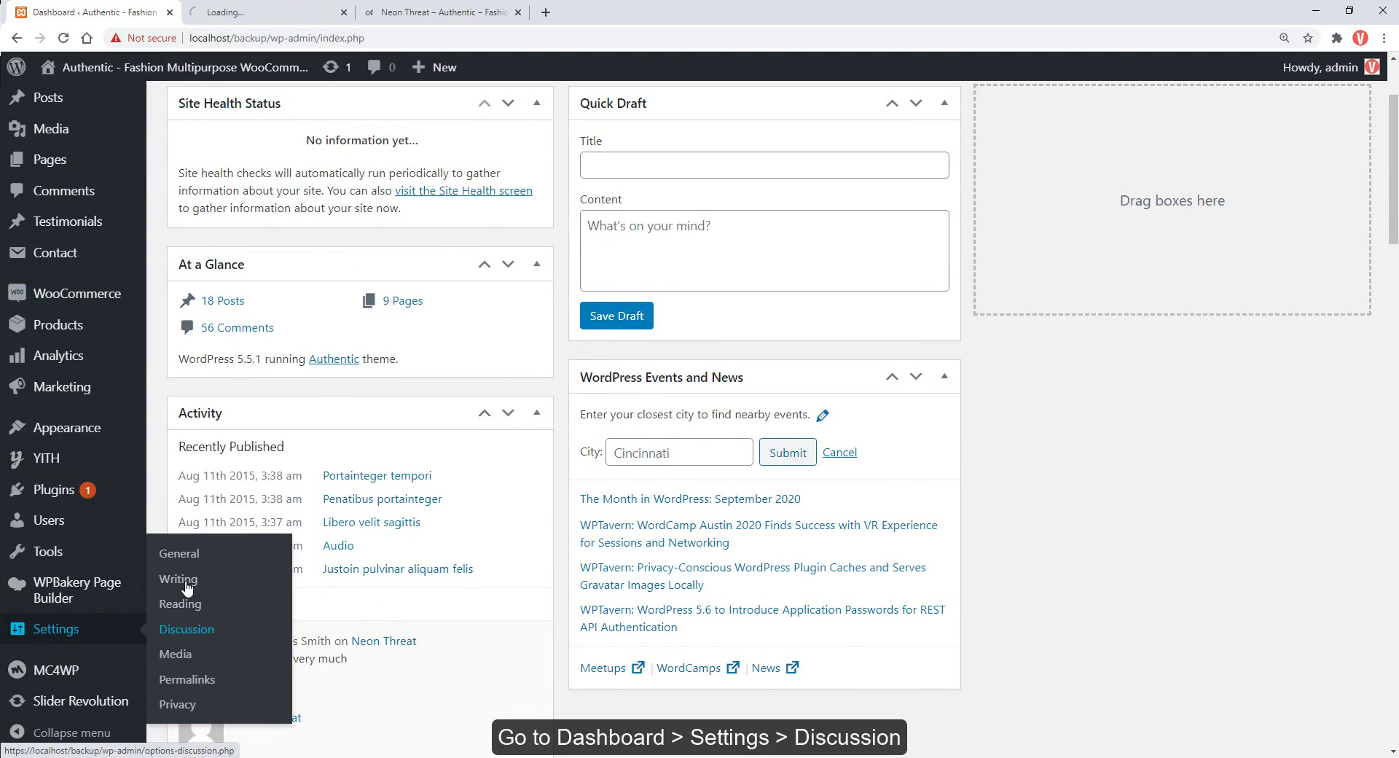
key("ctrl+Tab")
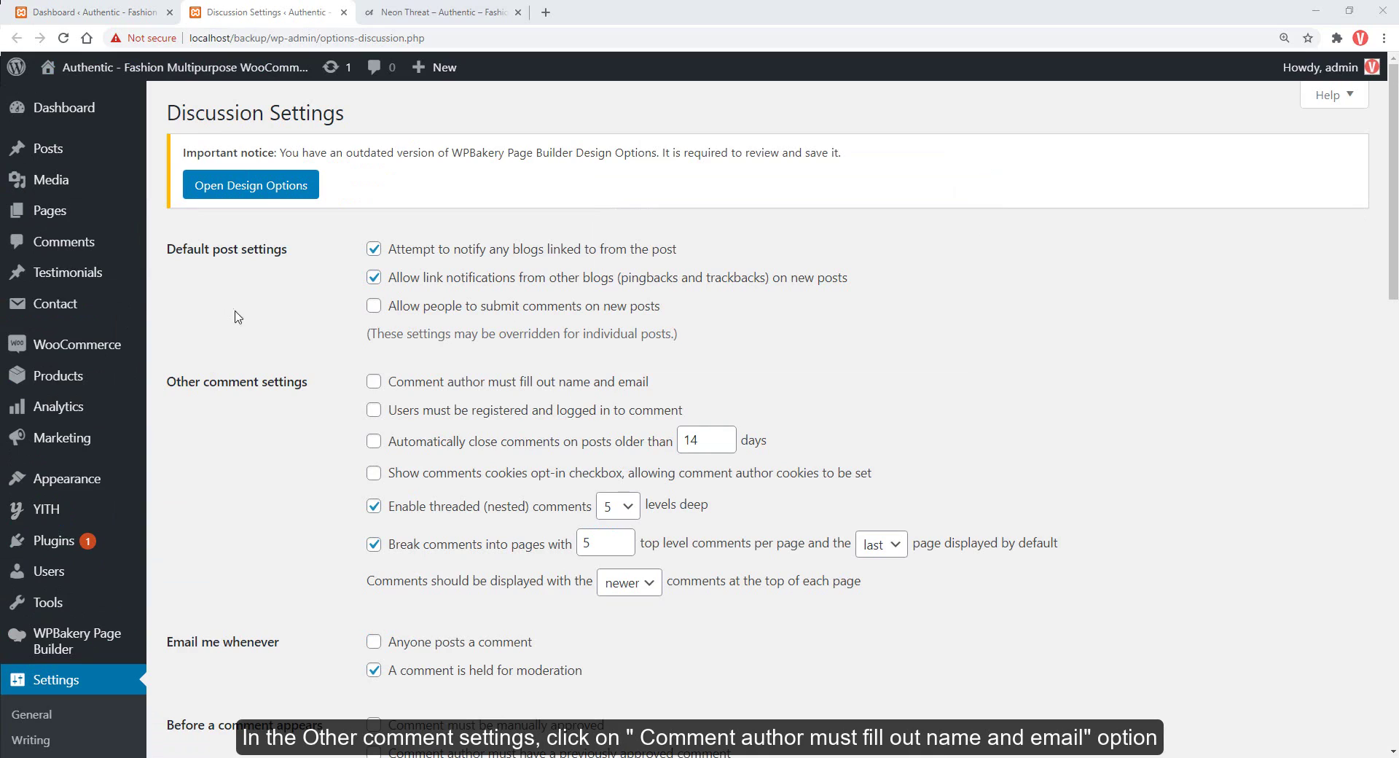
- Require name/email and login, hold comments for manual approval and prior-approved authors, and save
left_click(373, 389)
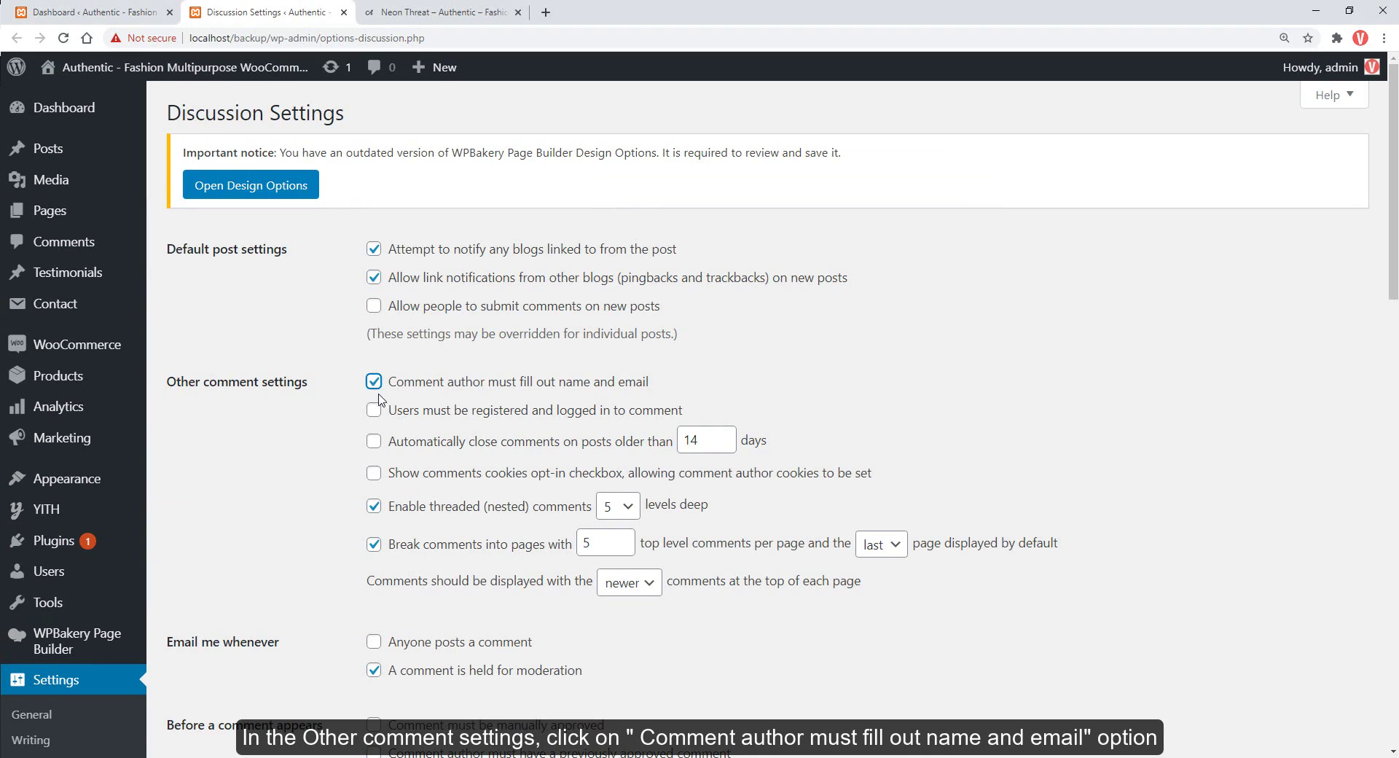
left_click(376, 412)
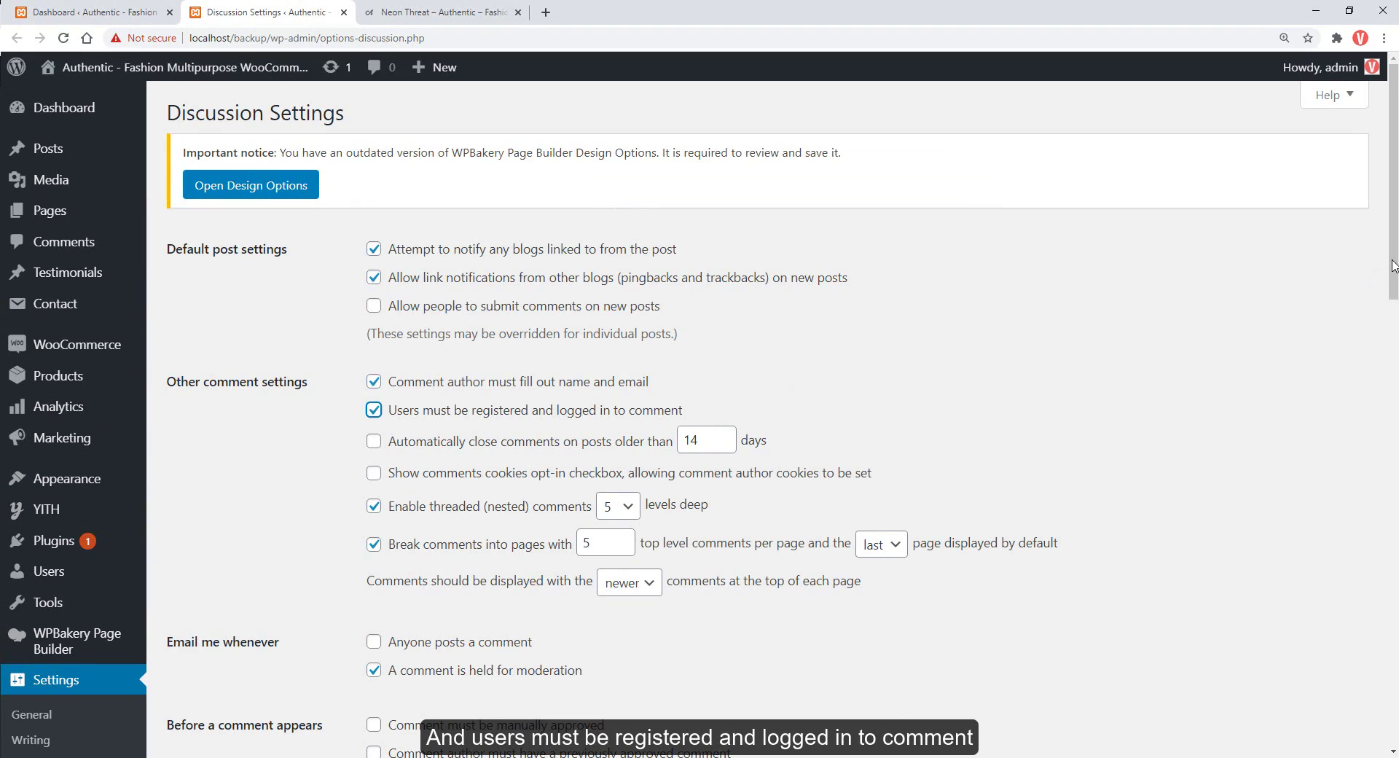
left_click_drag(1392, 266, 1393, 347)
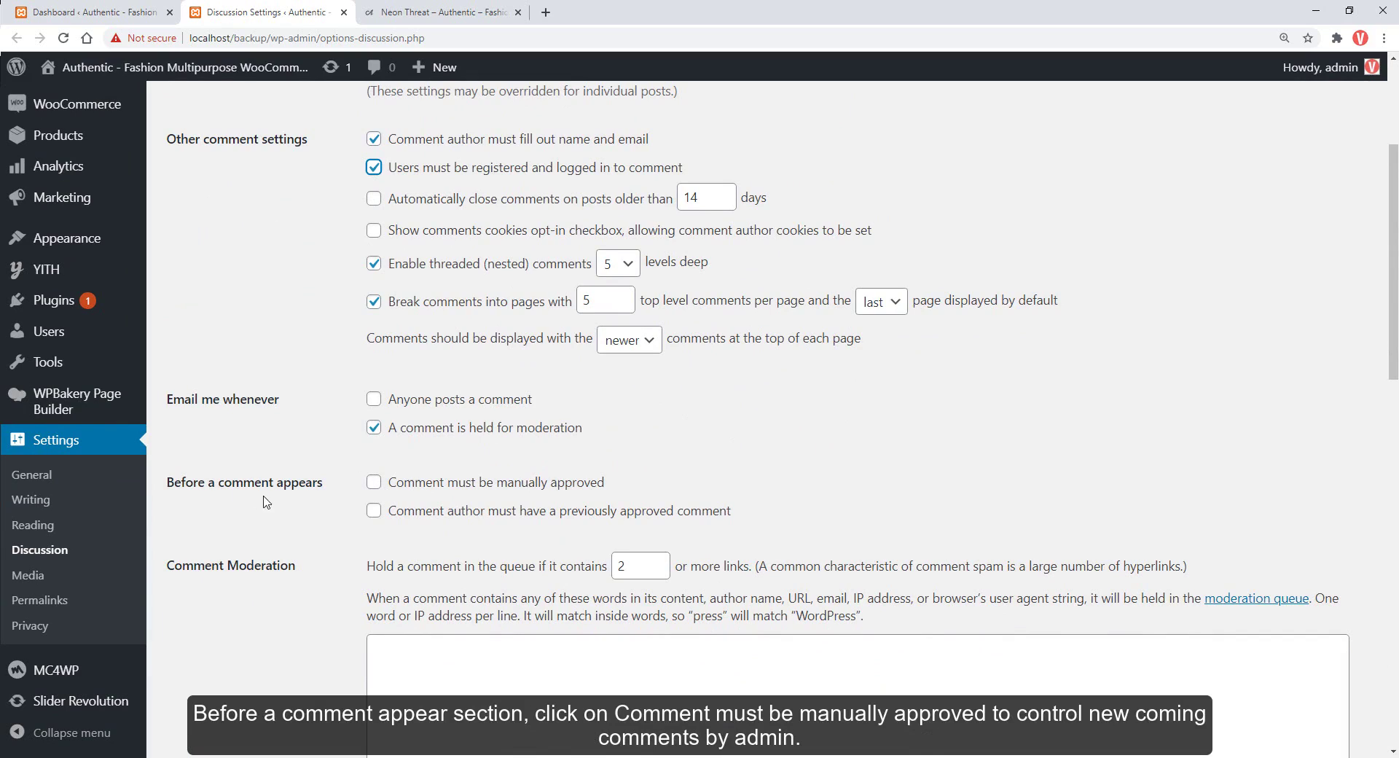
left_click(376, 485)
left_click(374, 510)
scroll(376, 516, "down", 8)
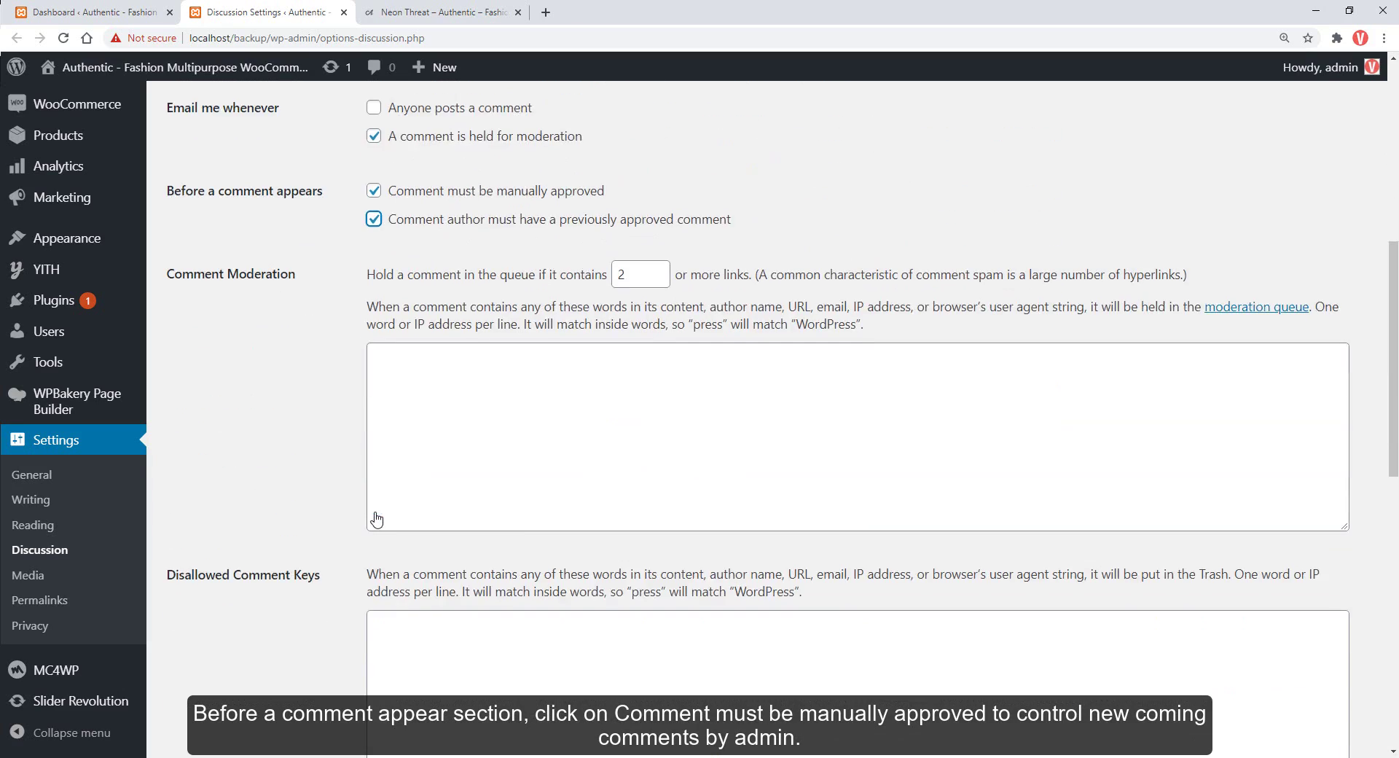
scroll(376, 512, "down", 6)
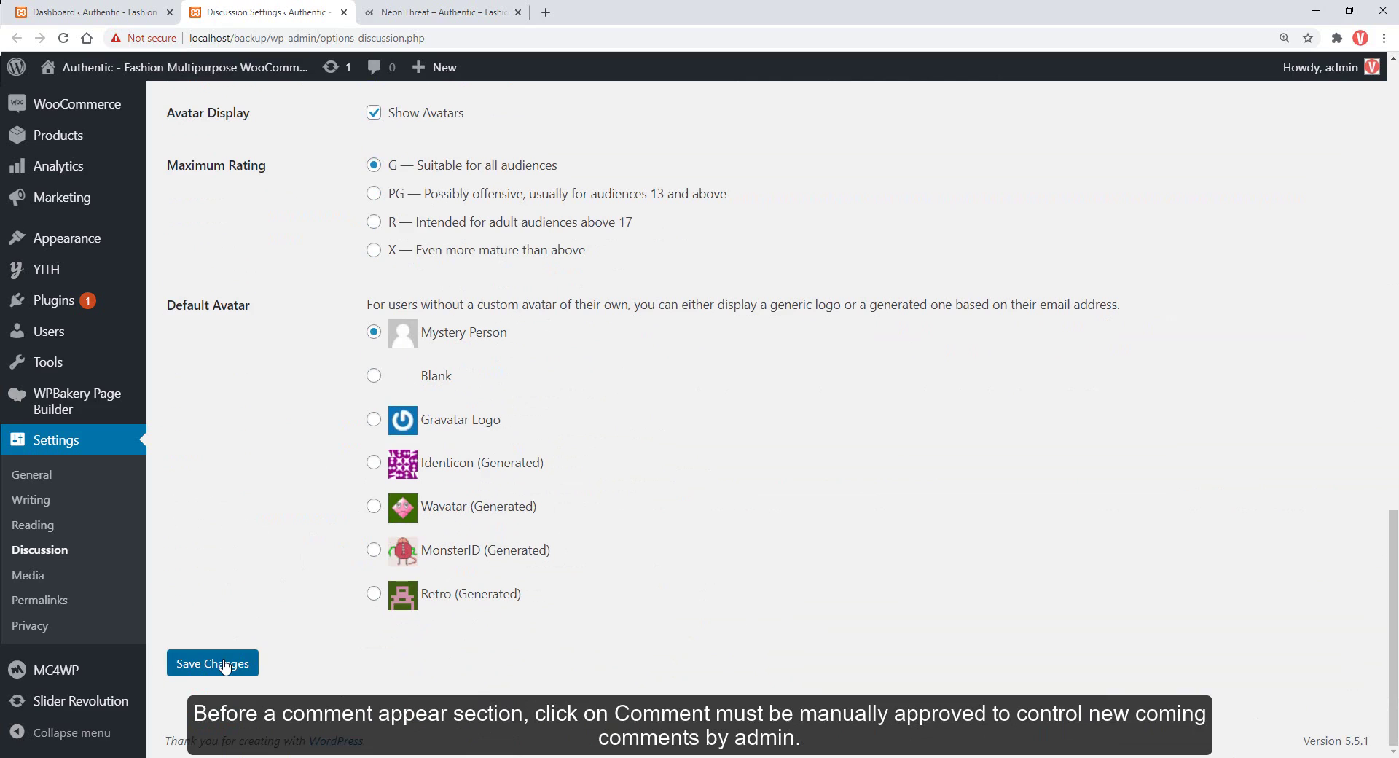
left_click(225, 665)
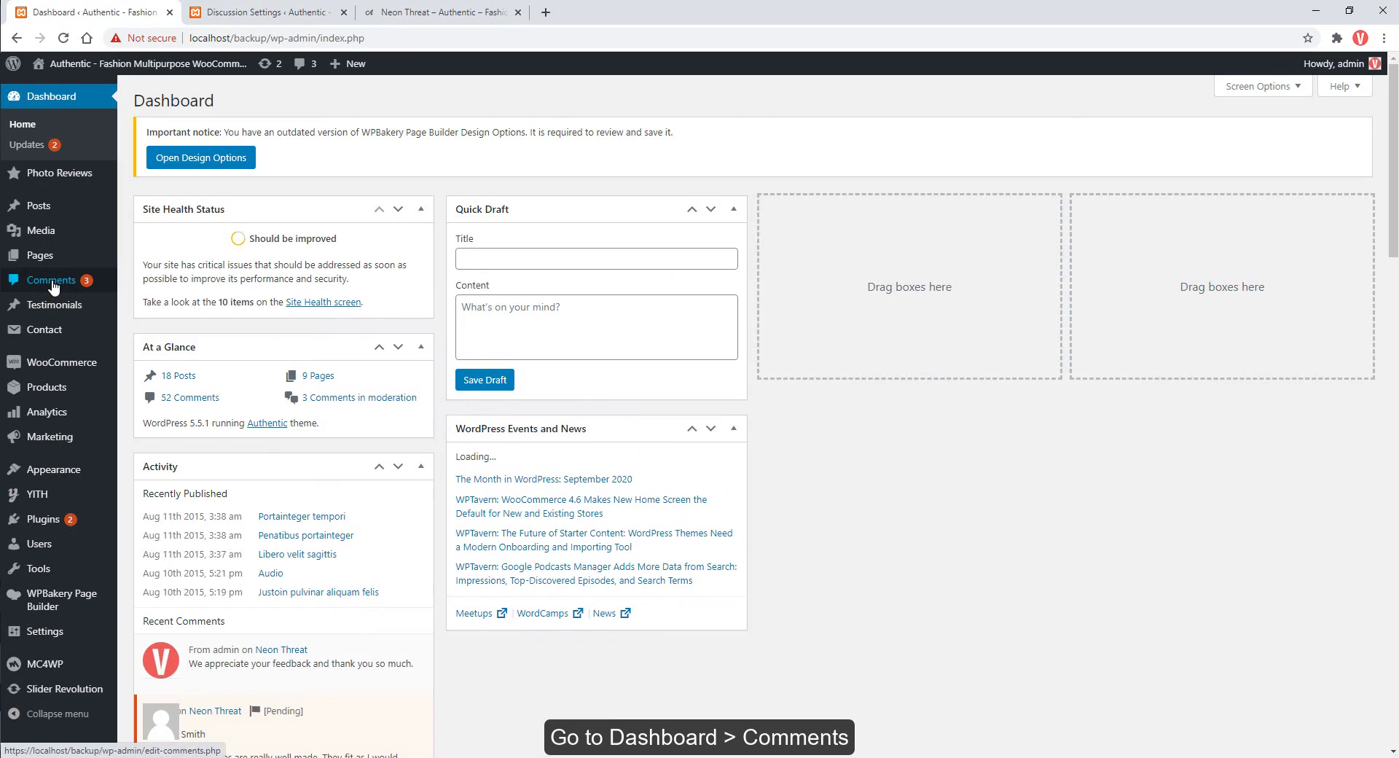
- Approve the top pending Neon Threat review from the Comments list
left_click(53, 285)
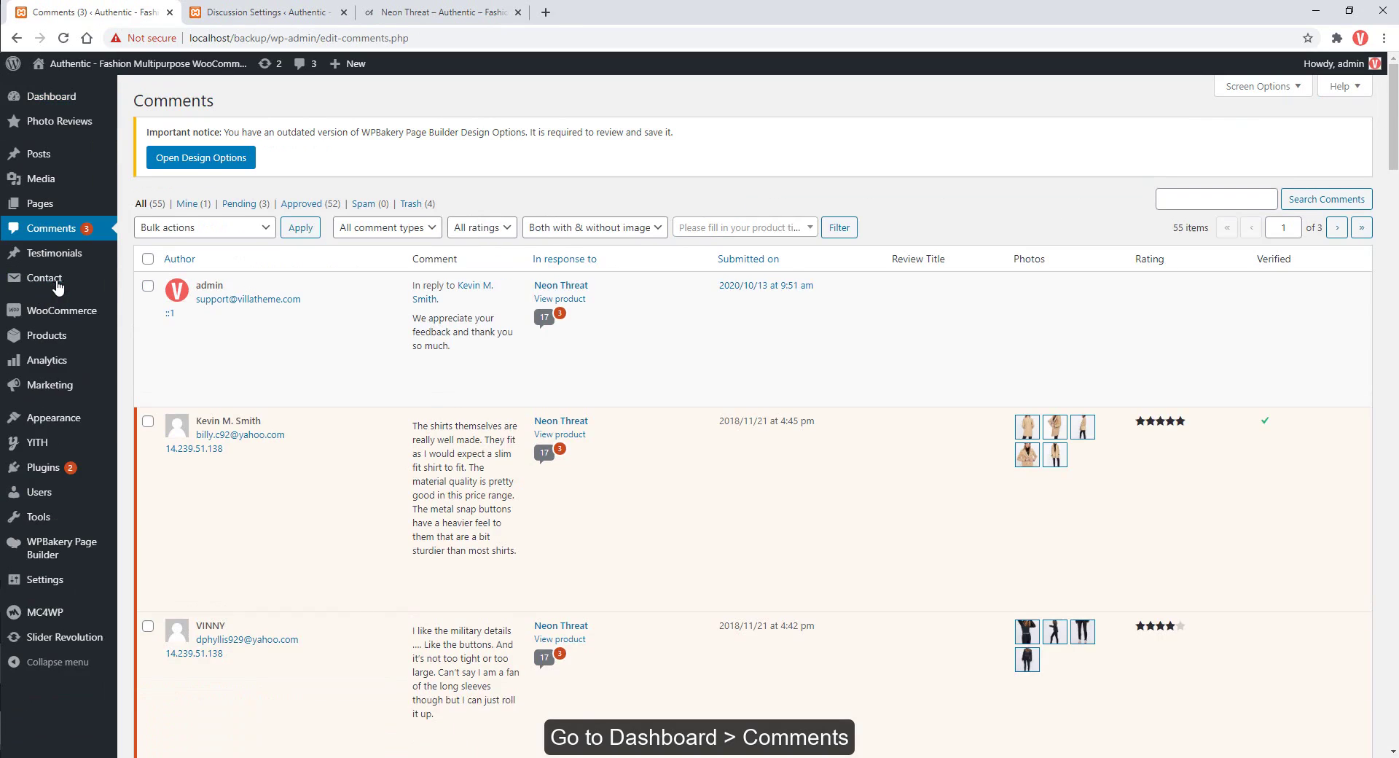
scroll(269, 349, "down", 1)
scroll(269, 349, "down", 3)
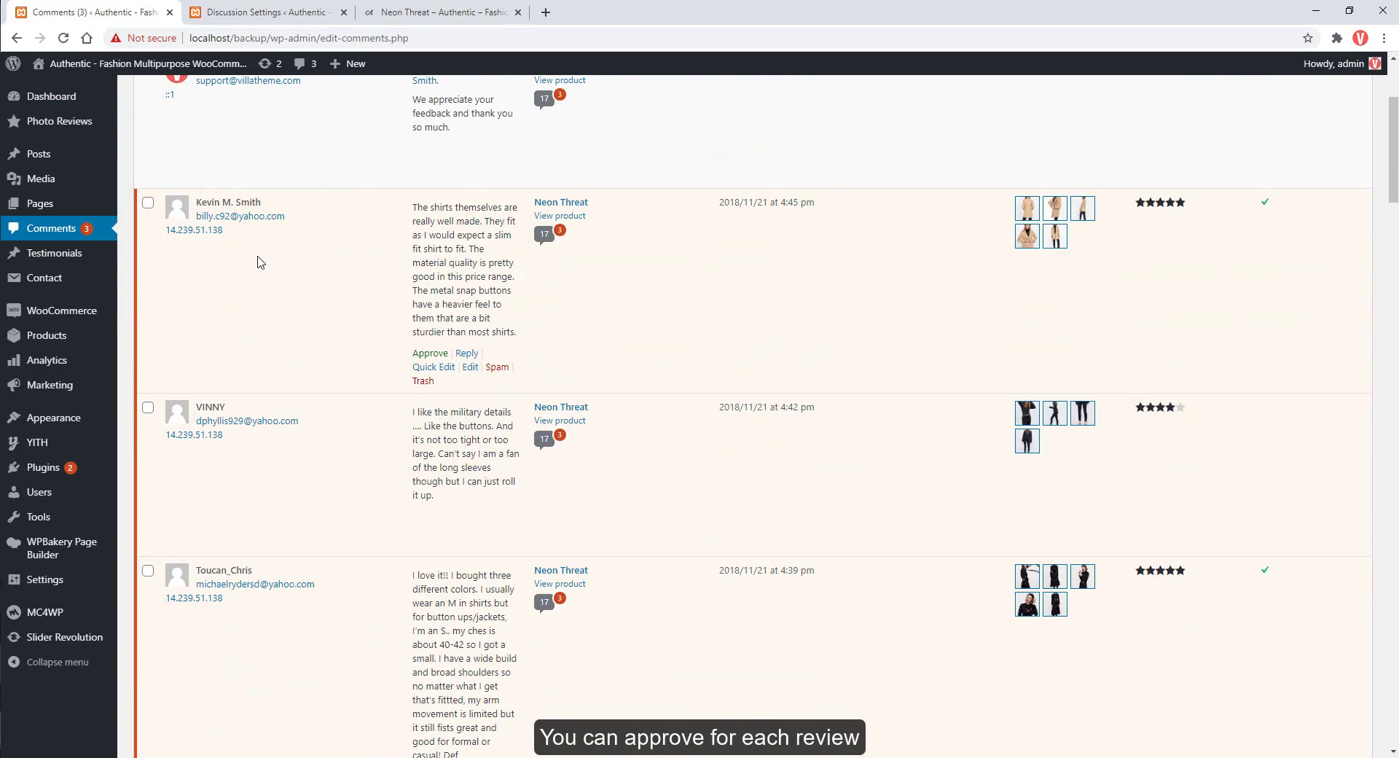
mouse_move(272, 481)
mouse_move(243, 355)
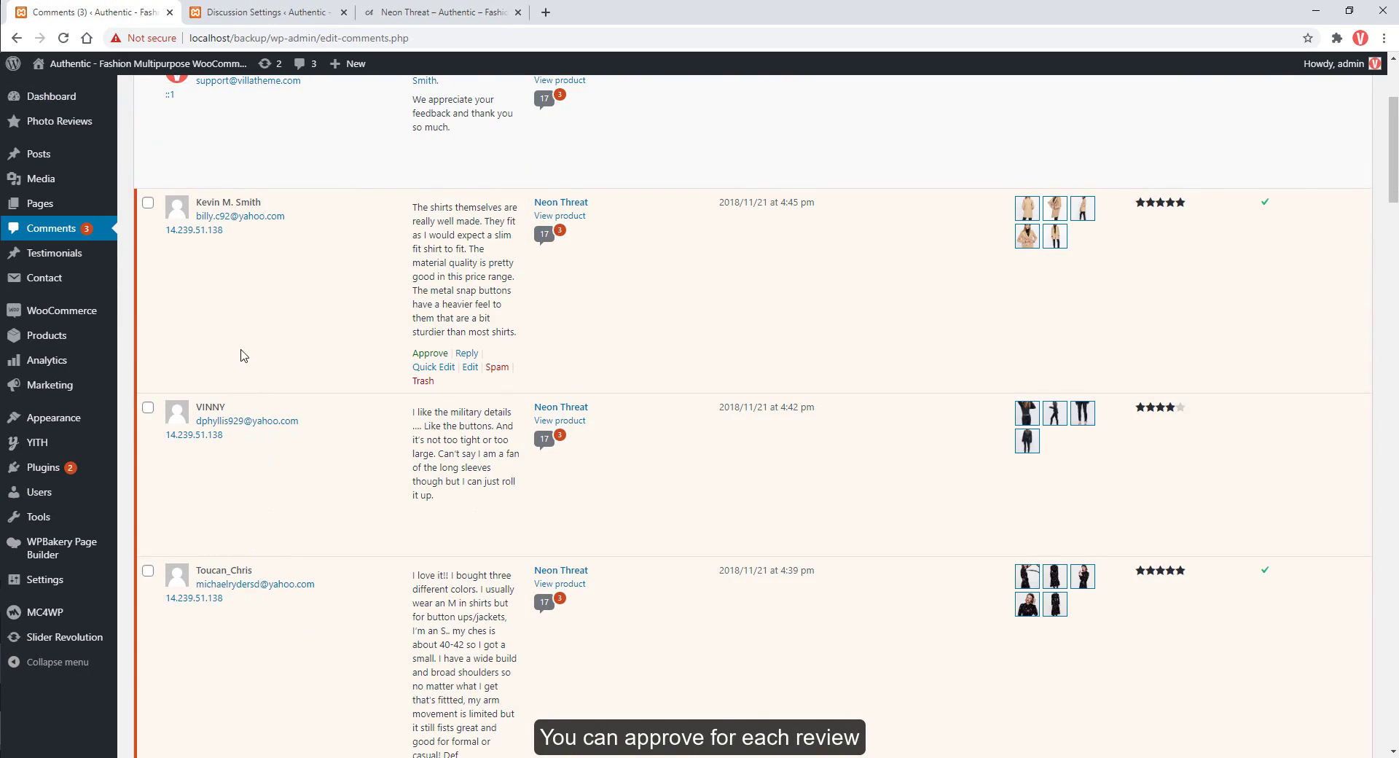
left_click(431, 354)
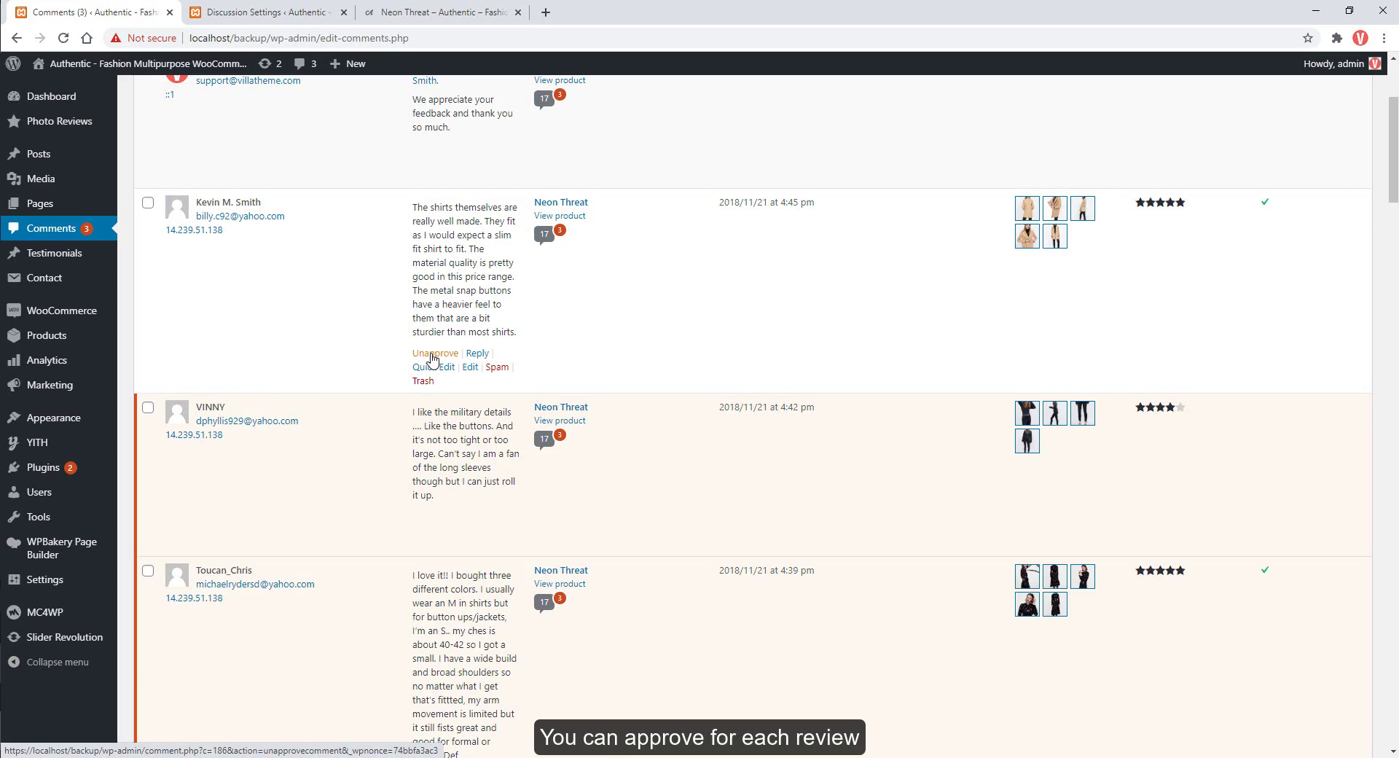
- Bulk-approve the remaining pending reviews and check the product's 19 customer reviews
scroll(221, 281, "down", 2)
left_click(147, 262)
left_click(148, 426)
left_click(147, 426)
scroll(155, 430, "up", 5)
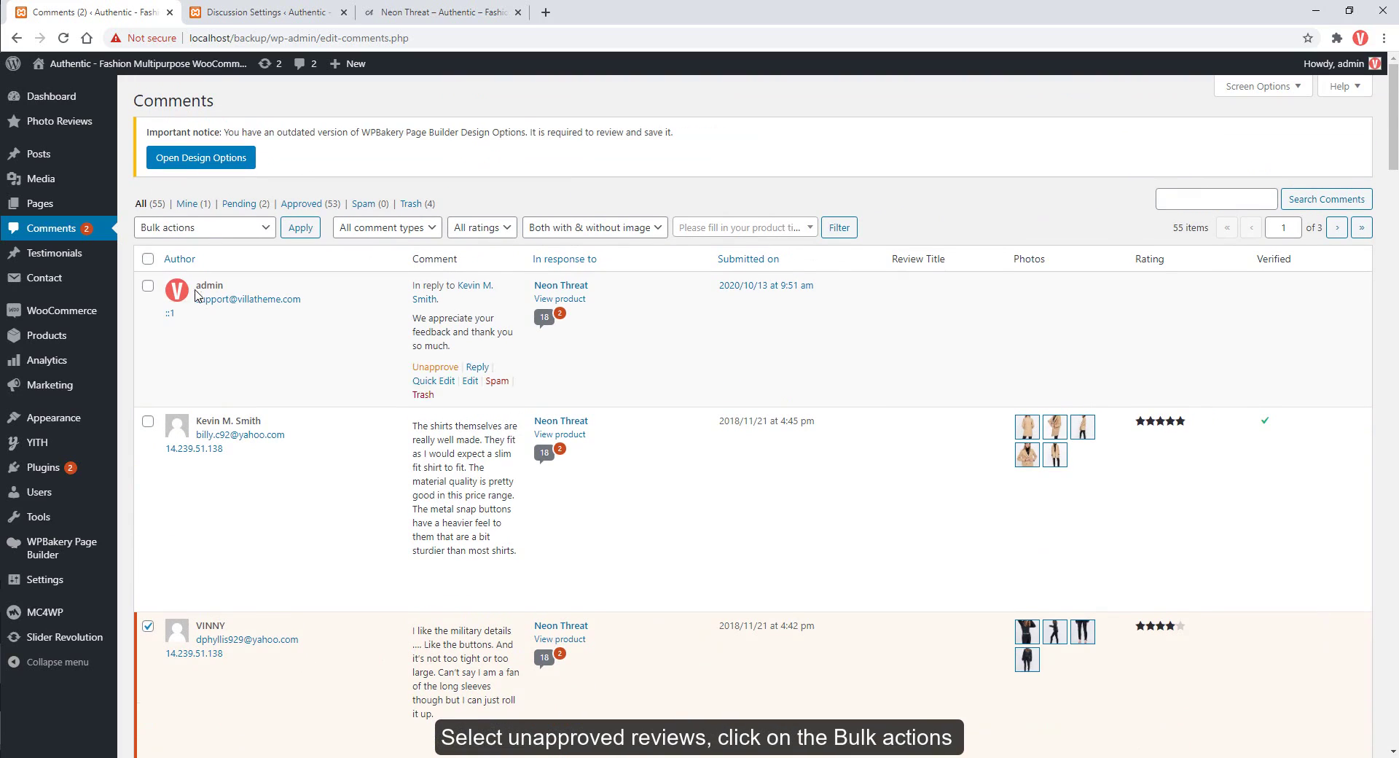
left_click(207, 228)
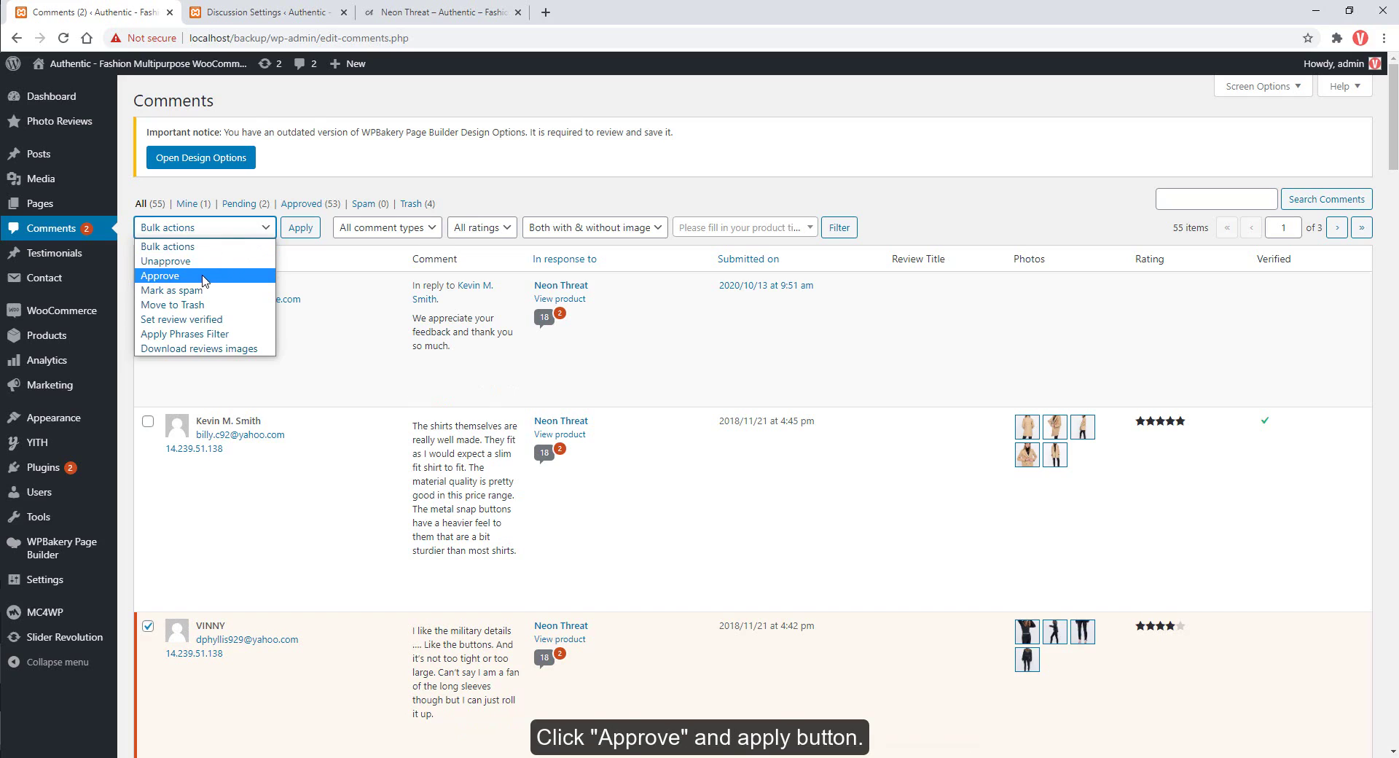
left_click(204, 276)
left_click(295, 229)
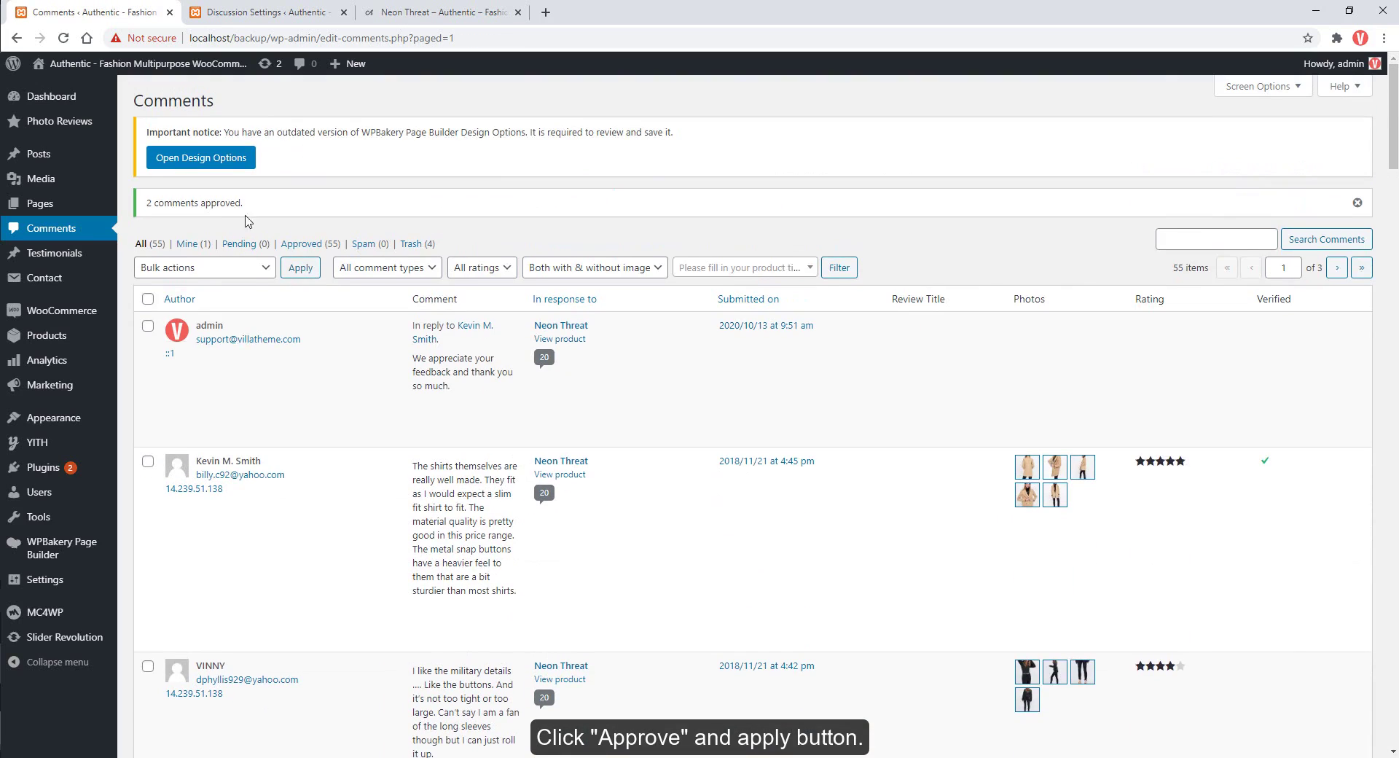
left_click(430, 12)
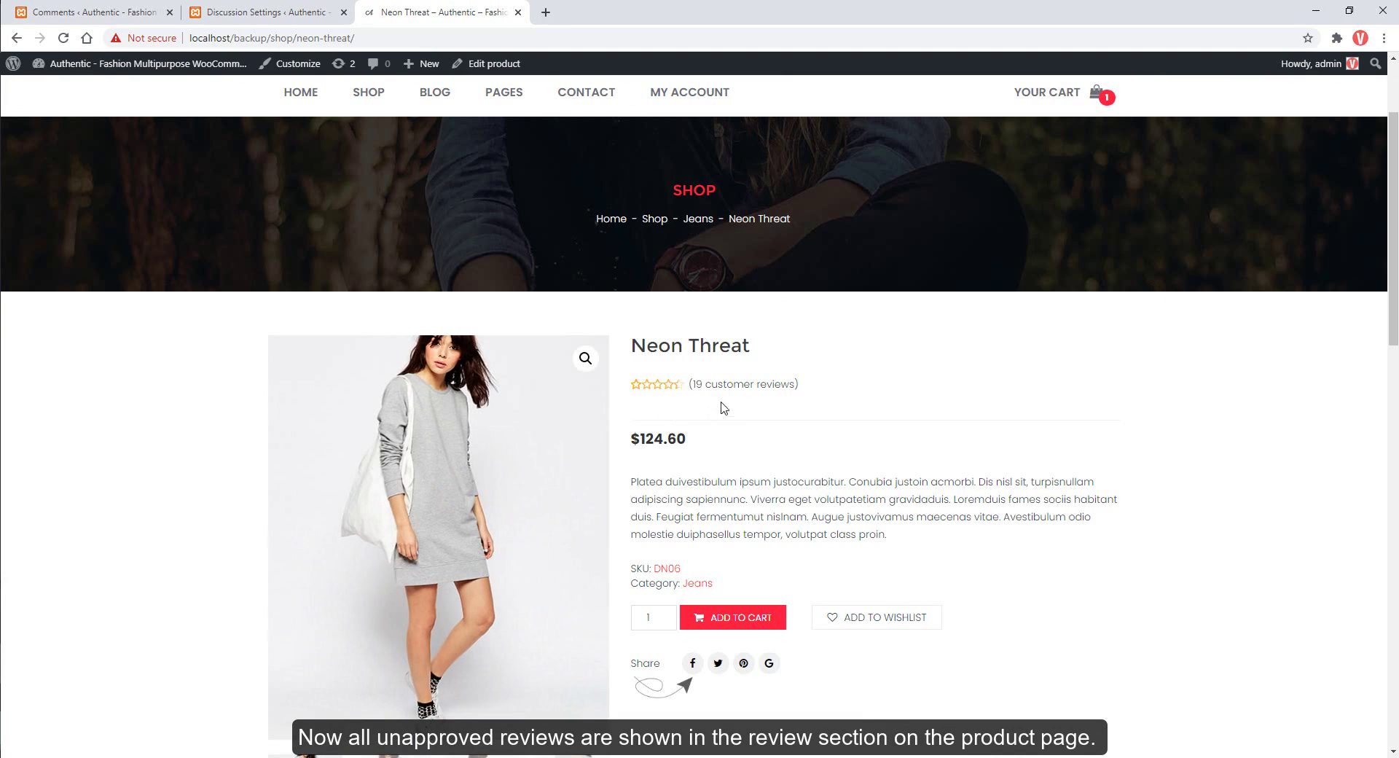
- Tick three Neon Threat reviews in Comments and bulk-set them as verified
left_click(94, 13)
scroll(193, 367, "down", 2)
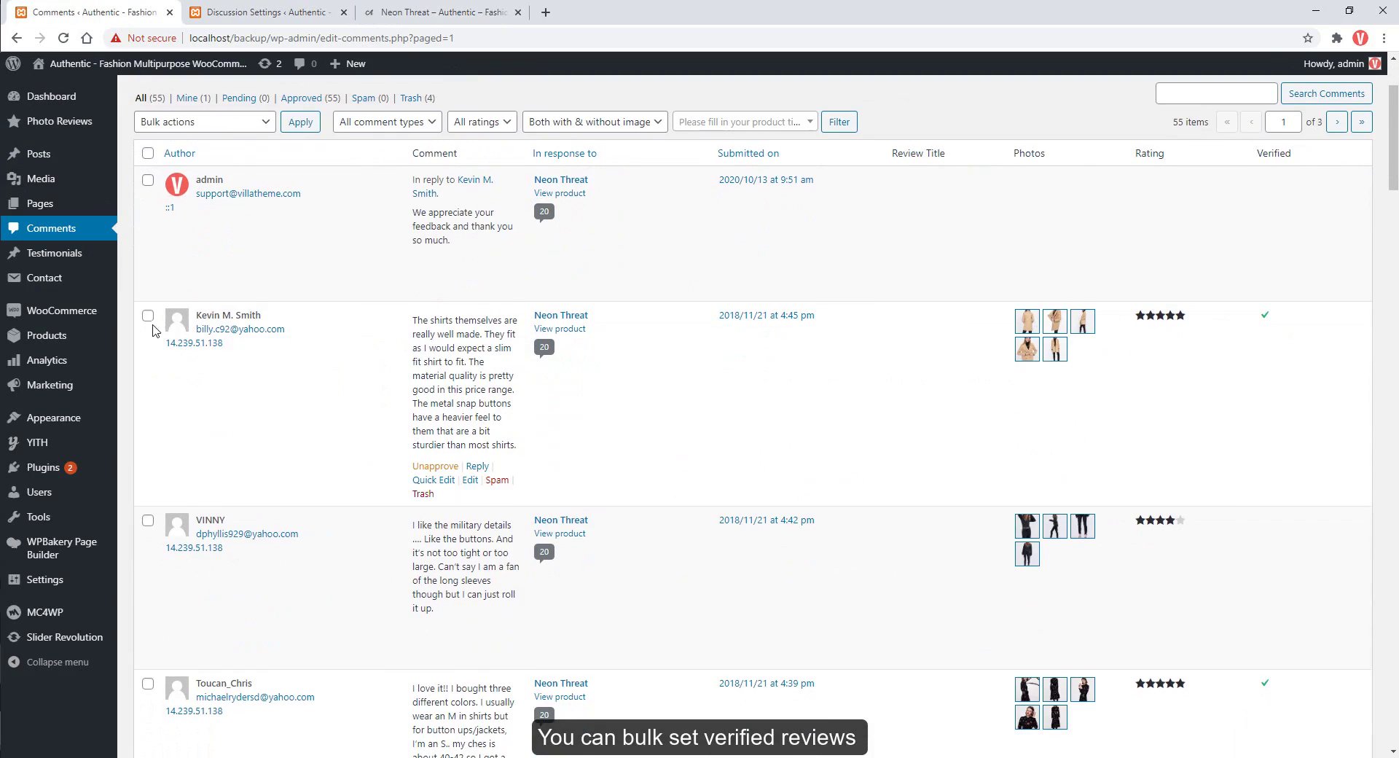
left_click(148, 323)
left_click(147, 527)
scroll(147, 528, "down", 3)
scroll(147, 532, "up", 1)
left_click(148, 502)
scroll(147, 474, "up", 3)
left_click(193, 195)
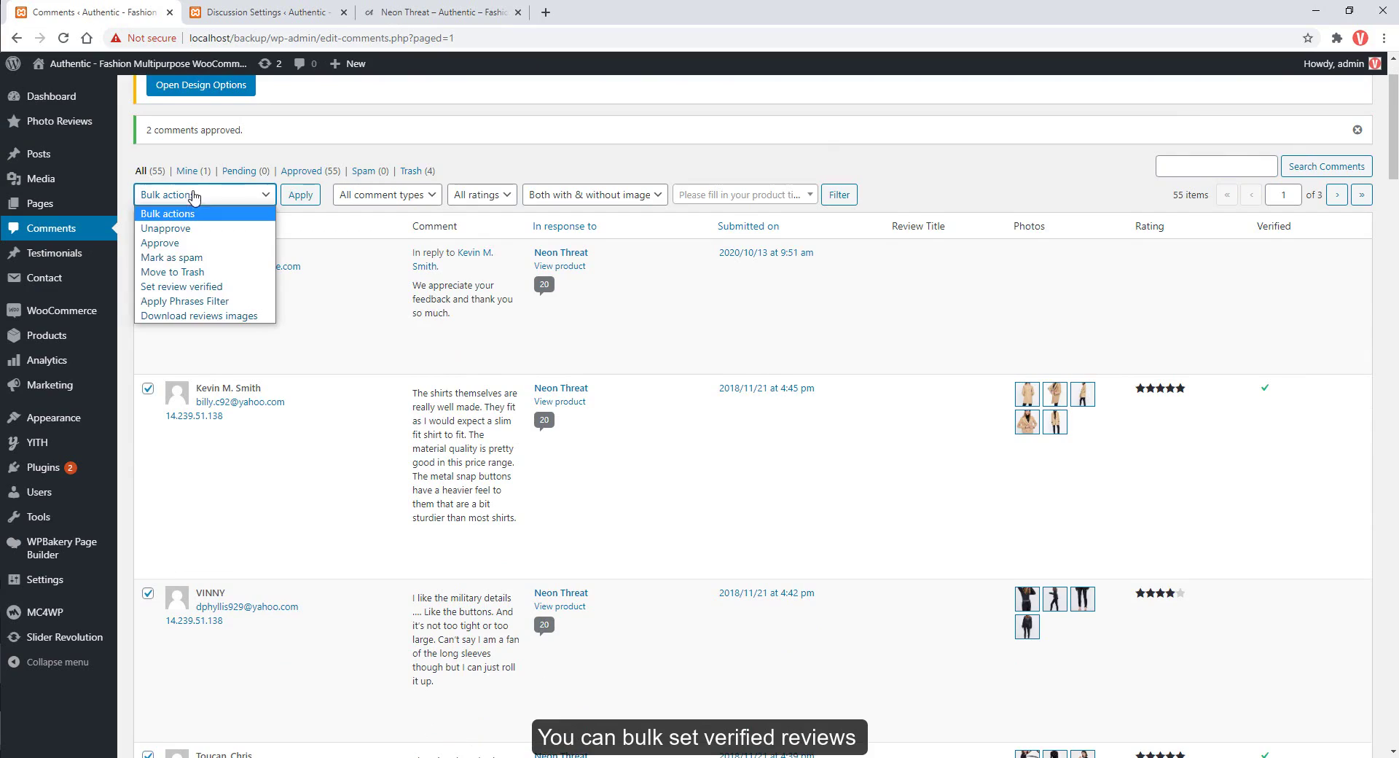
left_click(191, 287)
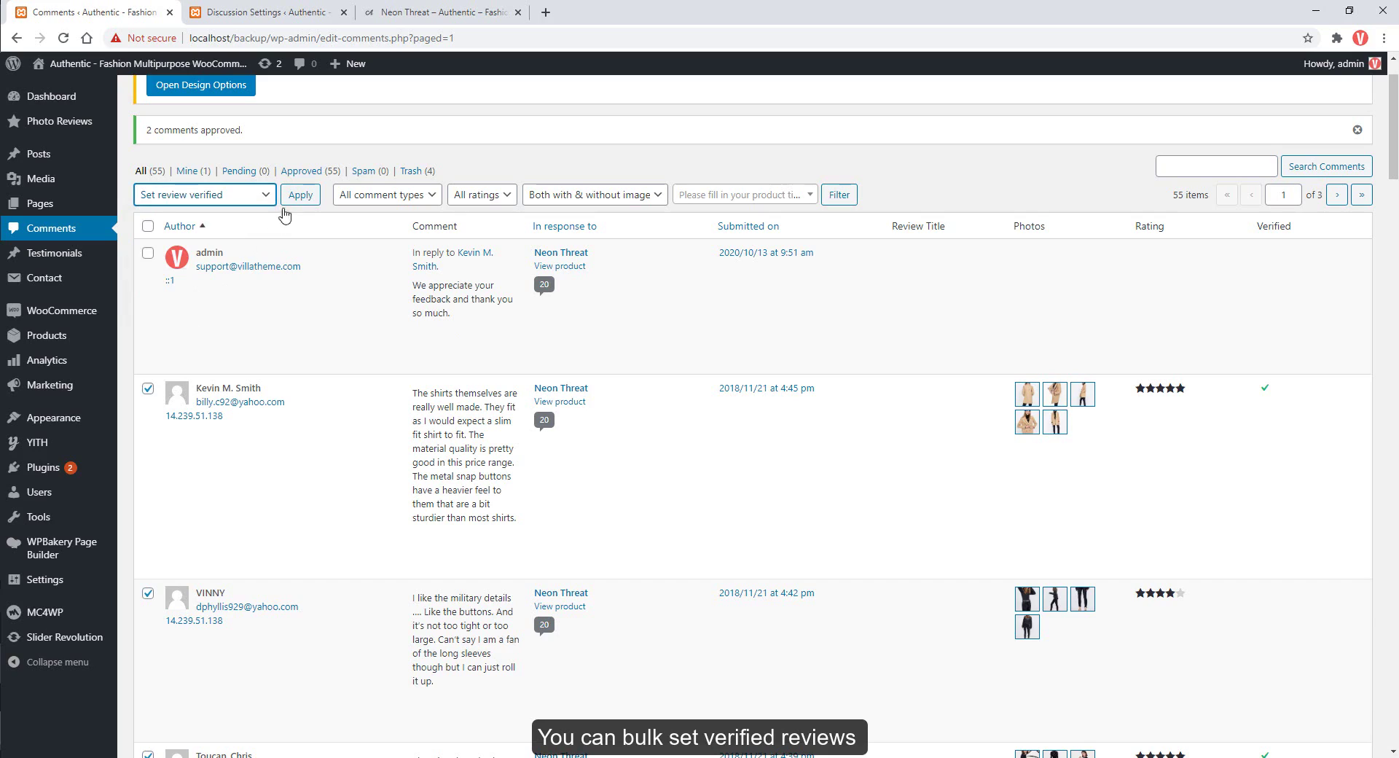
left_click(299, 195)
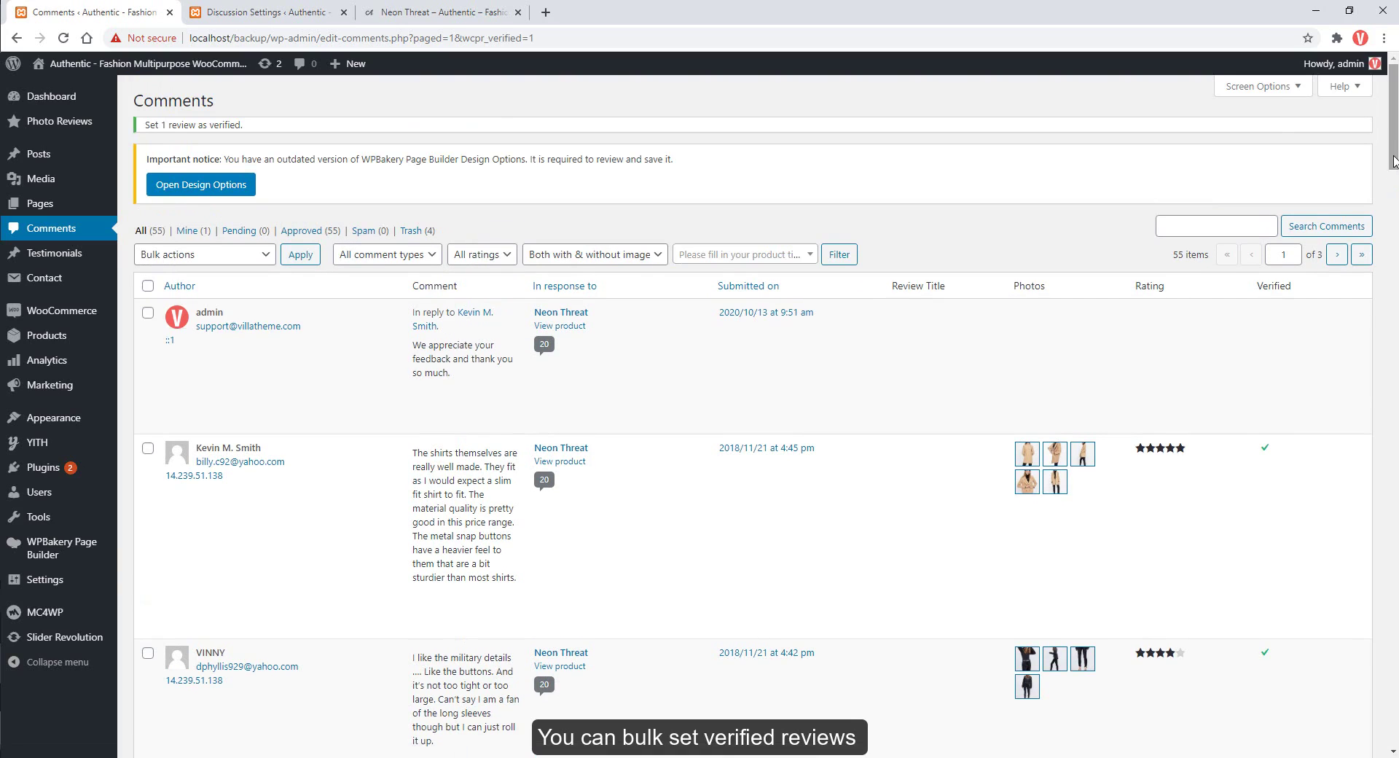
scroll(1392, 160, "down", 5)
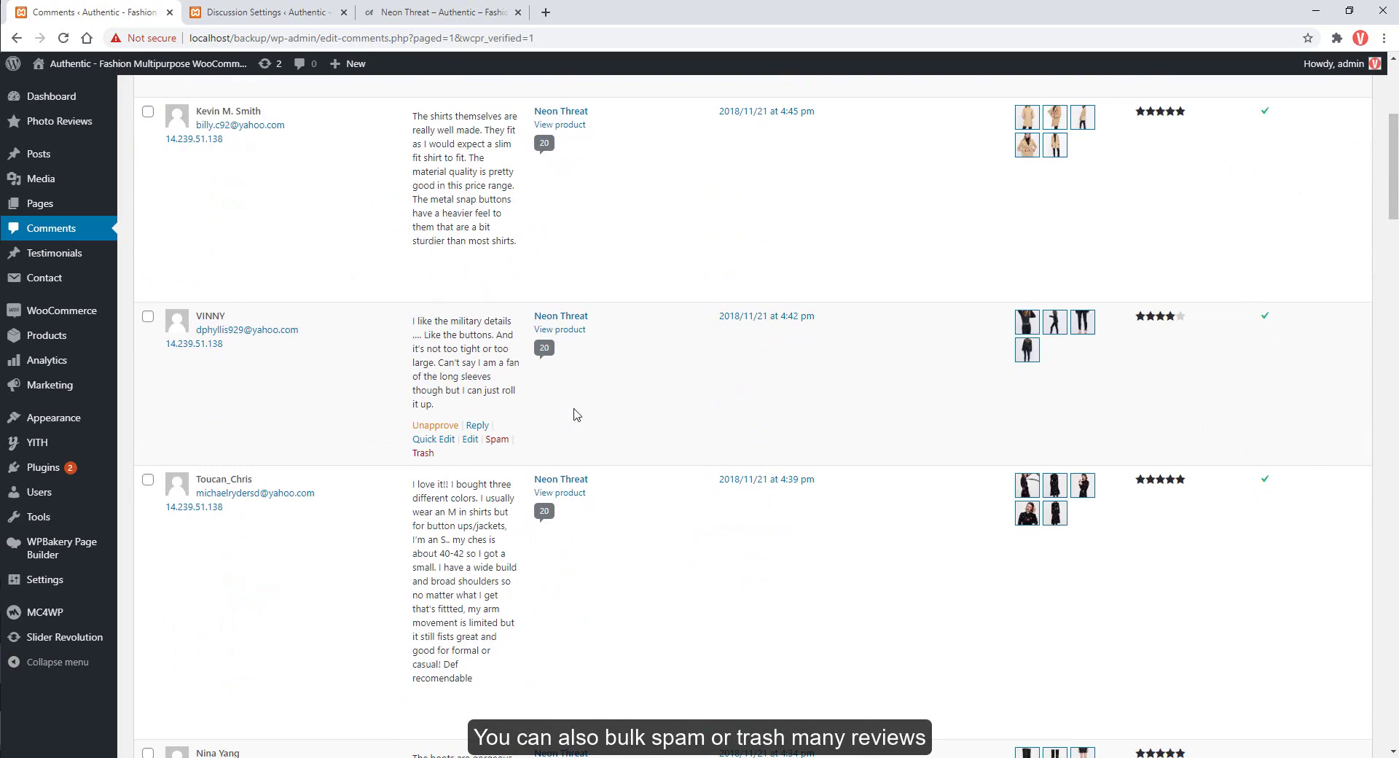
- Bulk-move two selected reviews to the Trash and view the Trash (6) list
left_click(148, 316)
left_click(148, 480)
scroll(281, 342, "up", 4)
left_click(223, 215)
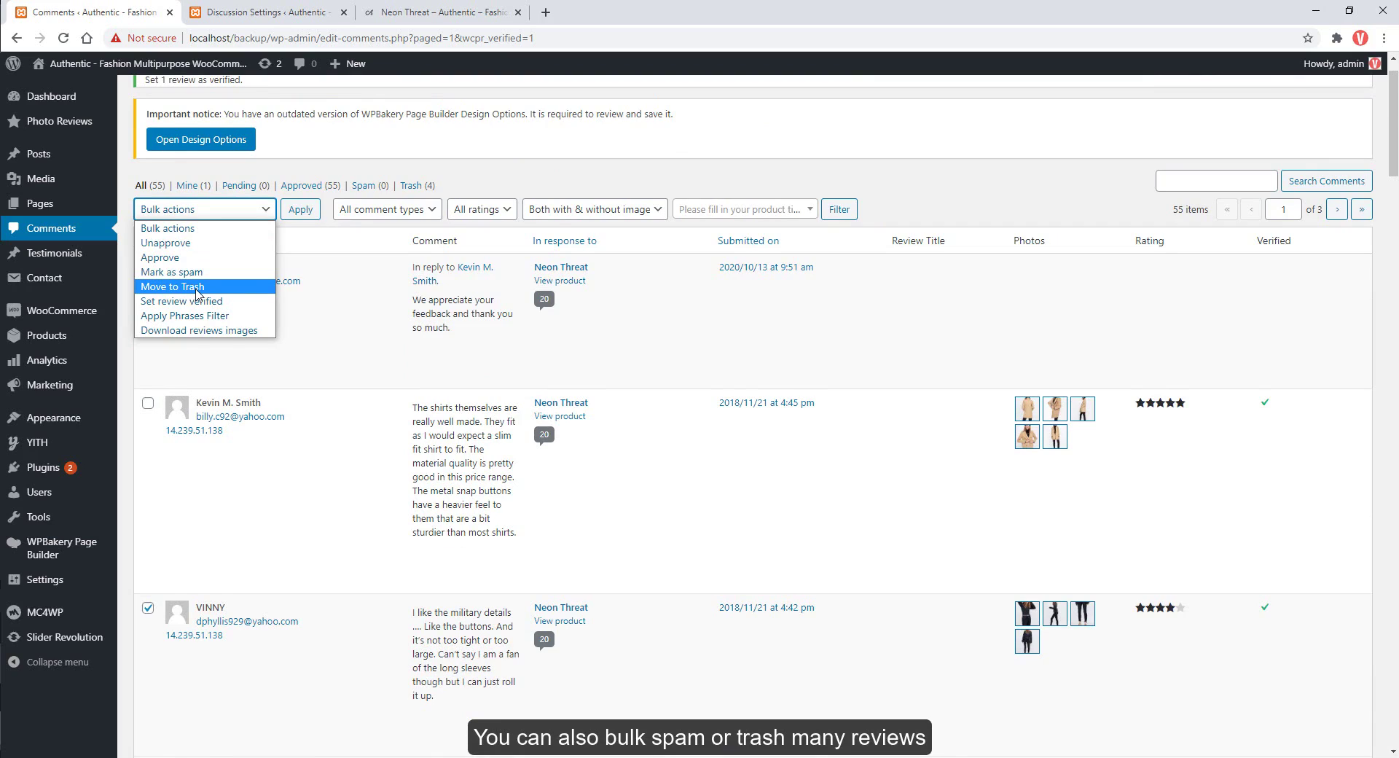
left_click(196, 287)
left_click(300, 209)
mouse_move(350, 337)
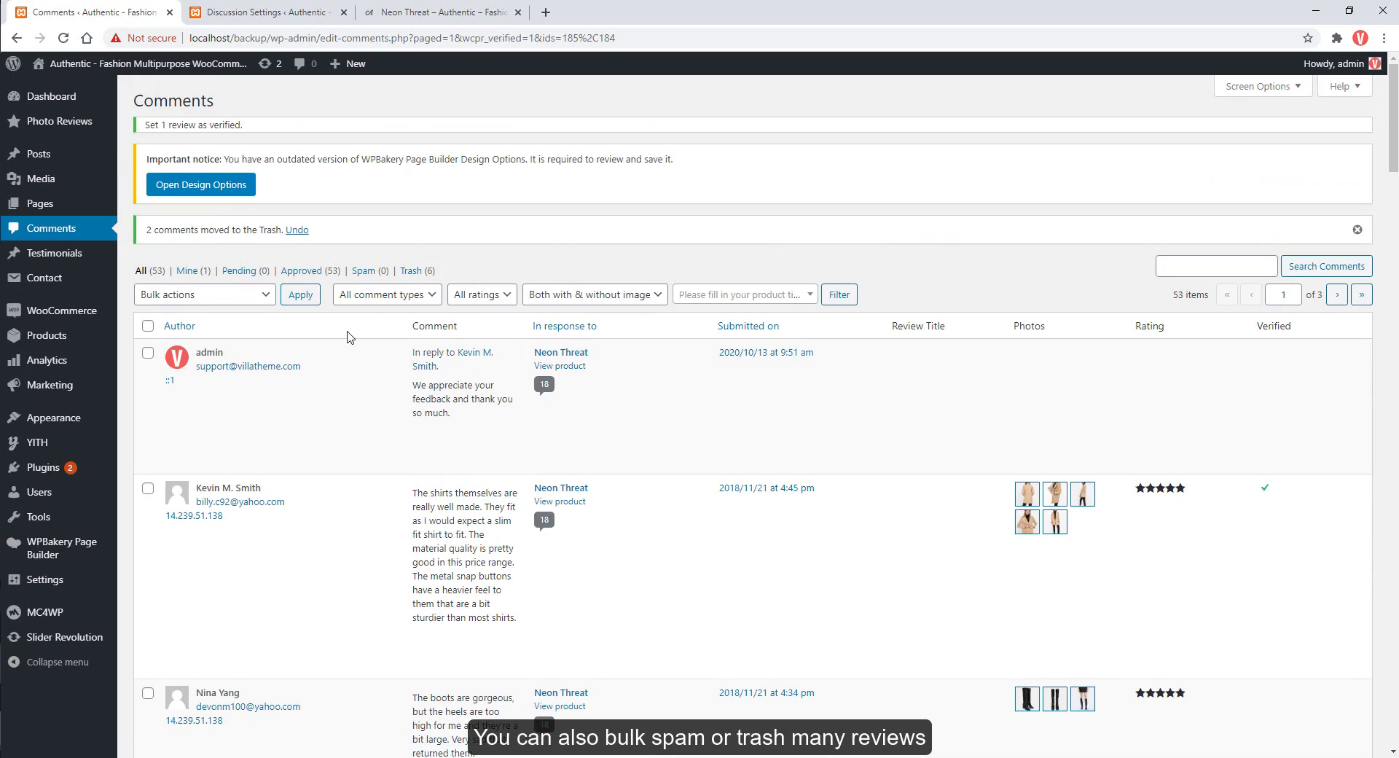
left_click(419, 271)
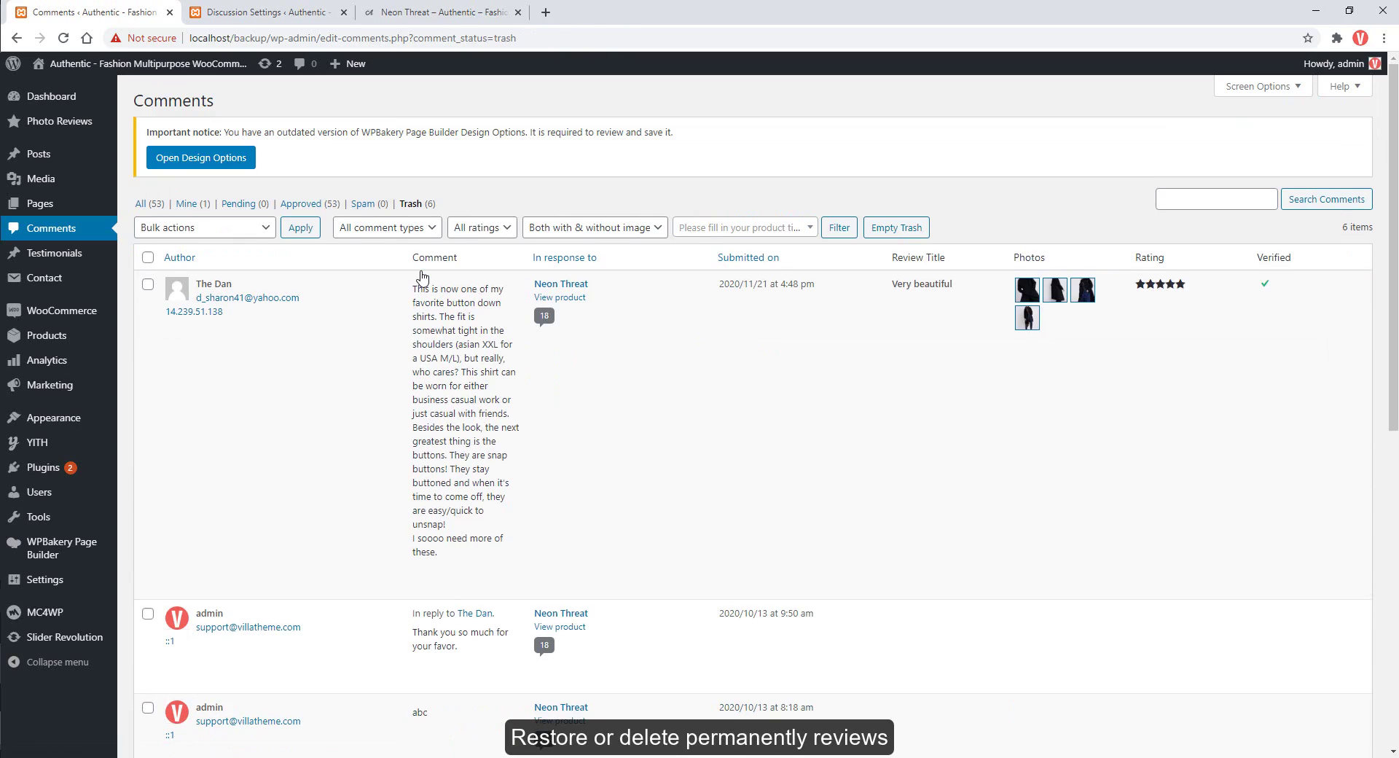
scroll(565, 424, "down", 1)
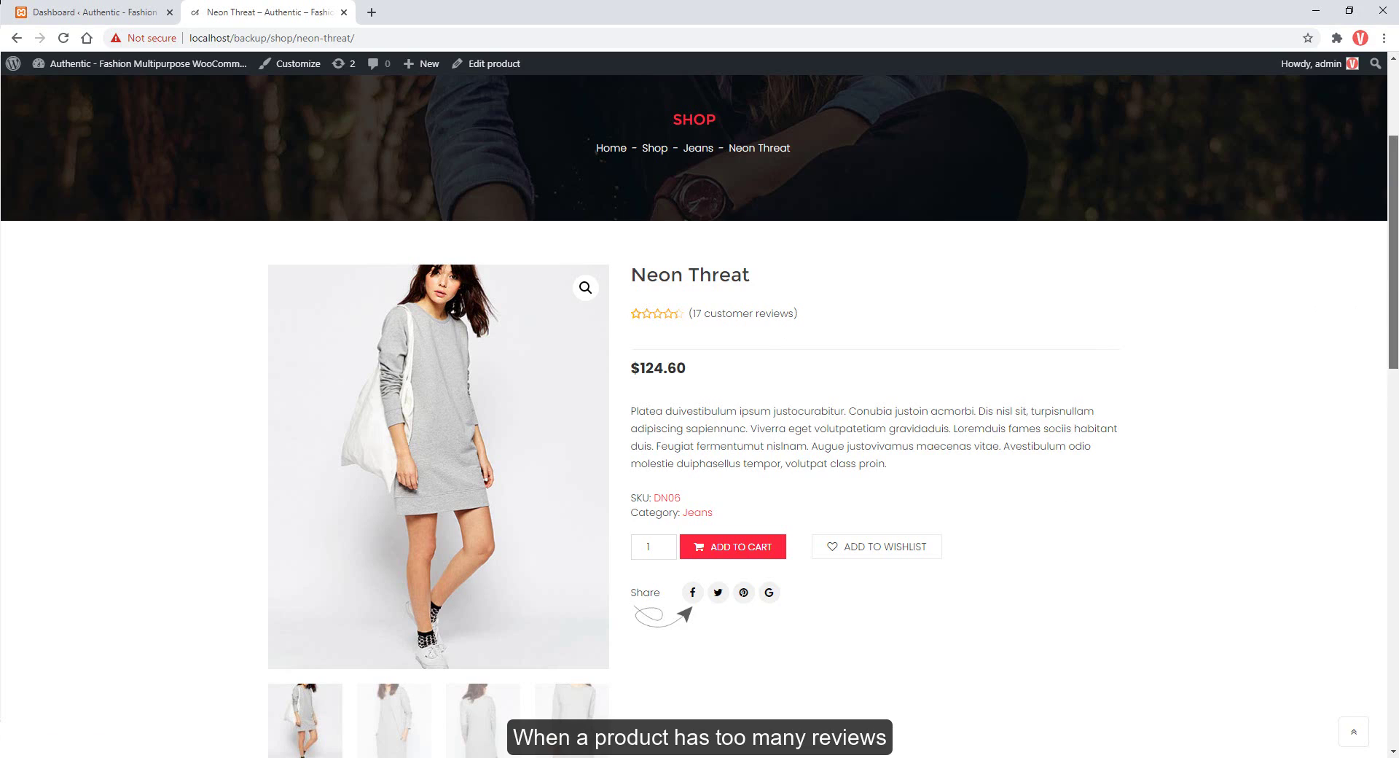
- Scroll down to the Neon Threat reviews, then return to the admin Dashboard tab
left_click_drag(1393, 306, 1393, 377)
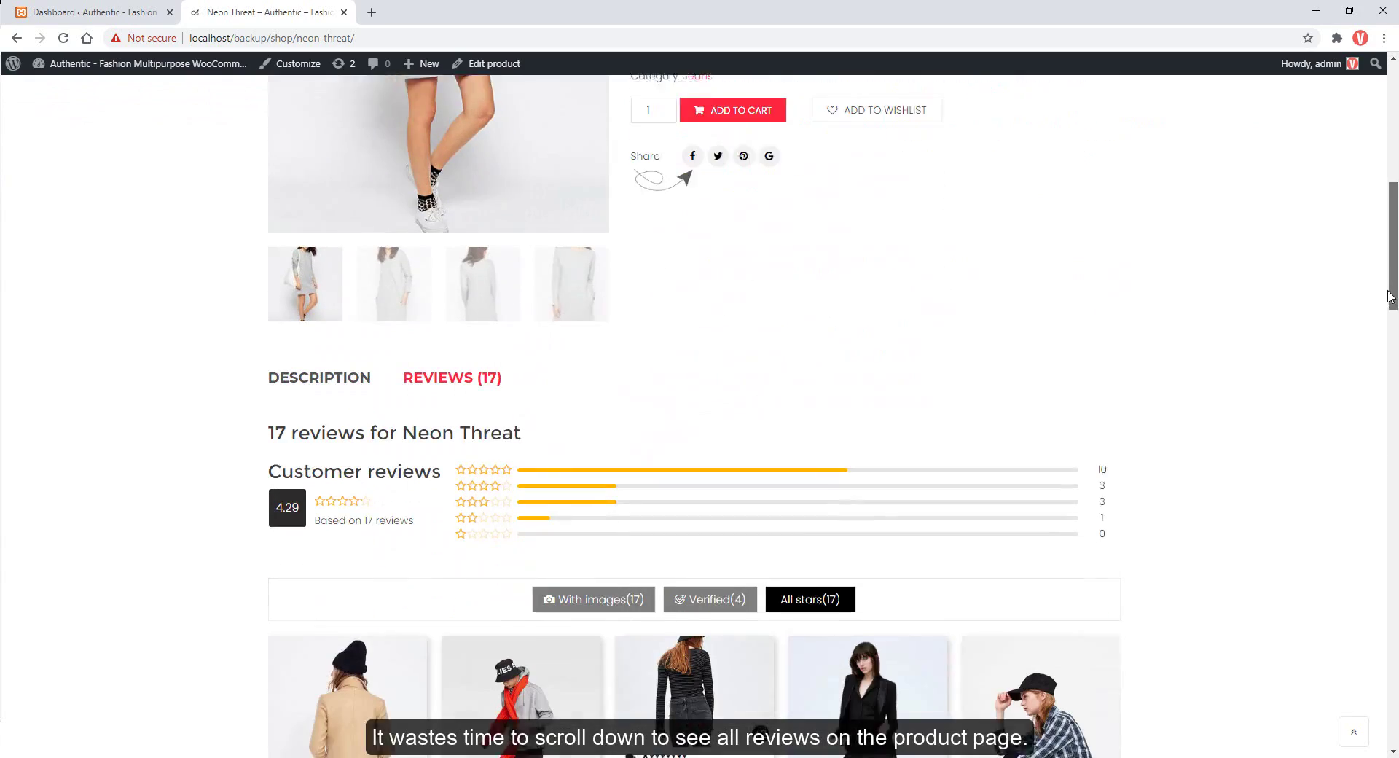
left_click_drag(1387, 298, 1348, 576)
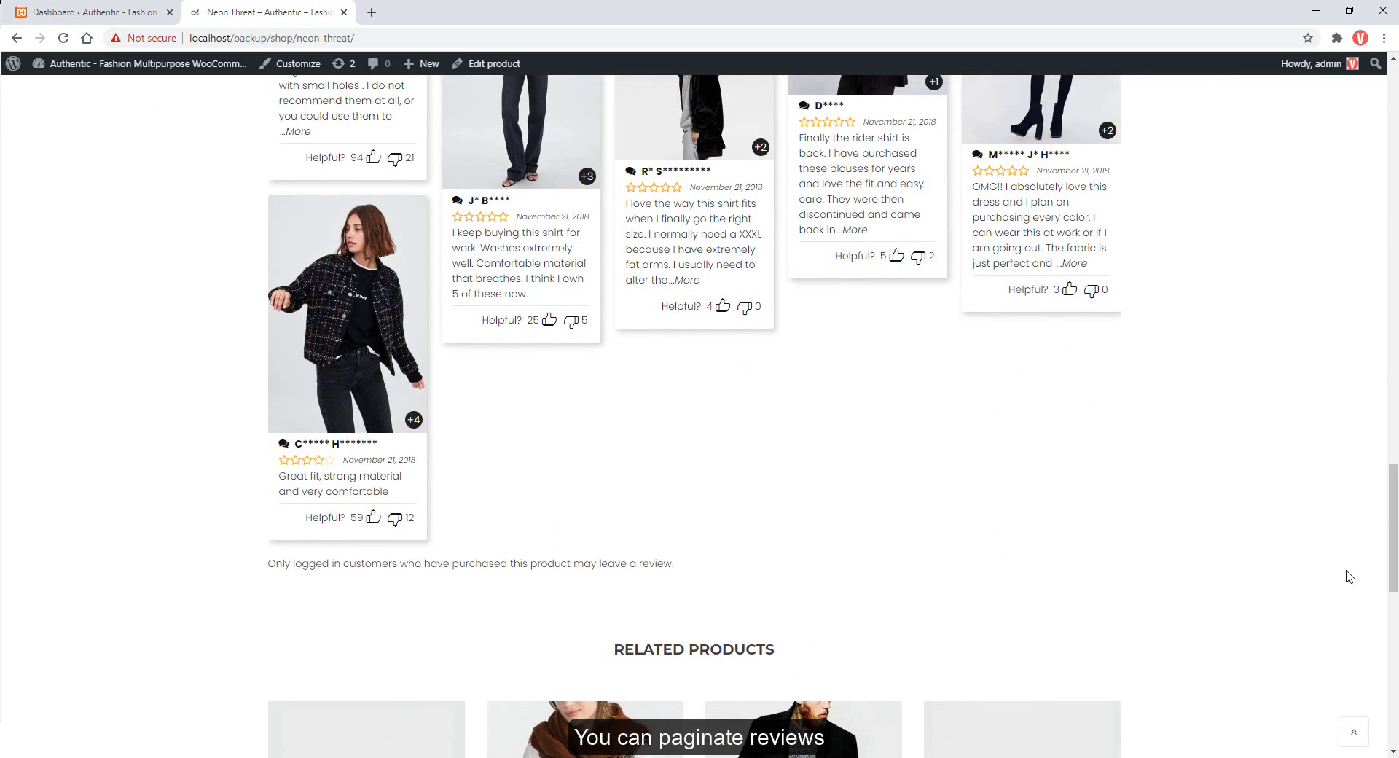
left_click(131, 20)
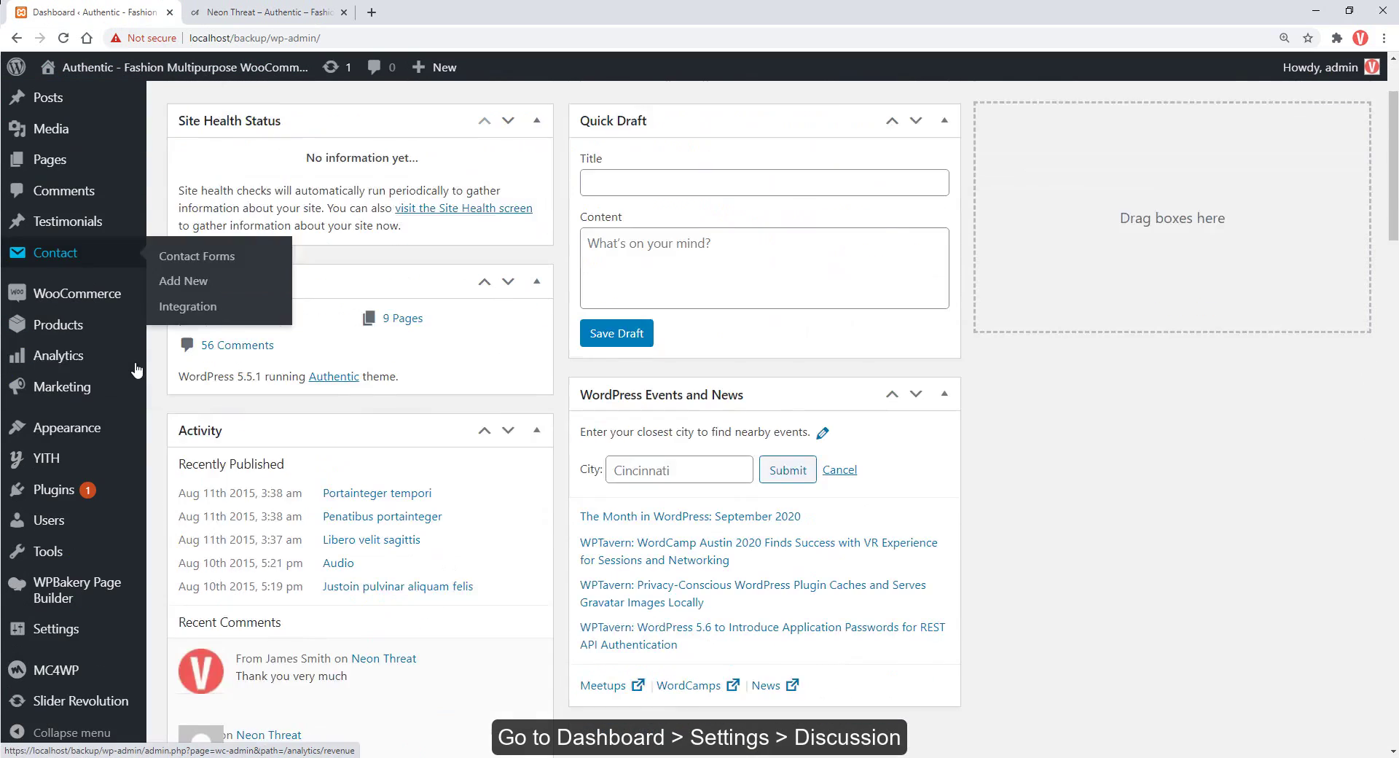
- Open Settings > Discussion from the admin menu
scroll(135, 369, "down", 2)
mouse_move(131, 599)
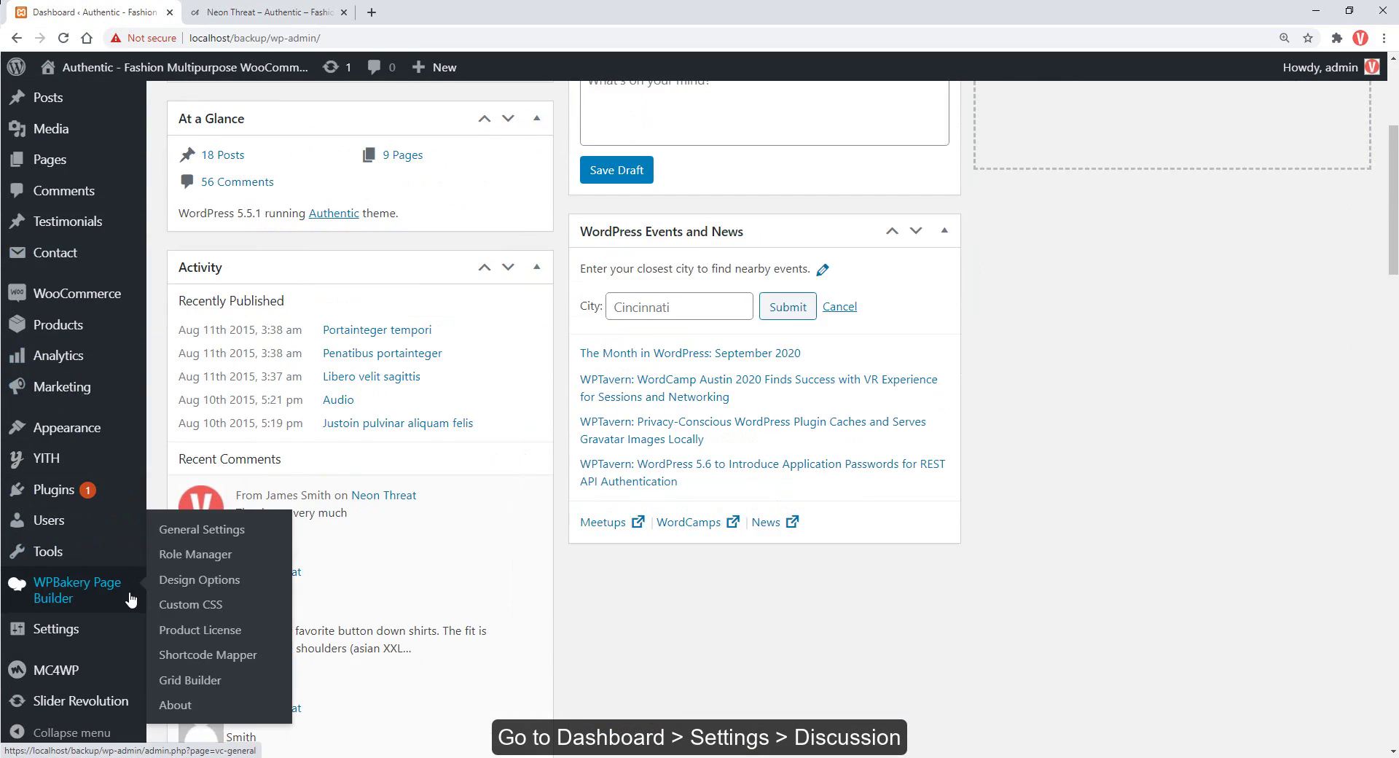
mouse_move(121, 635)
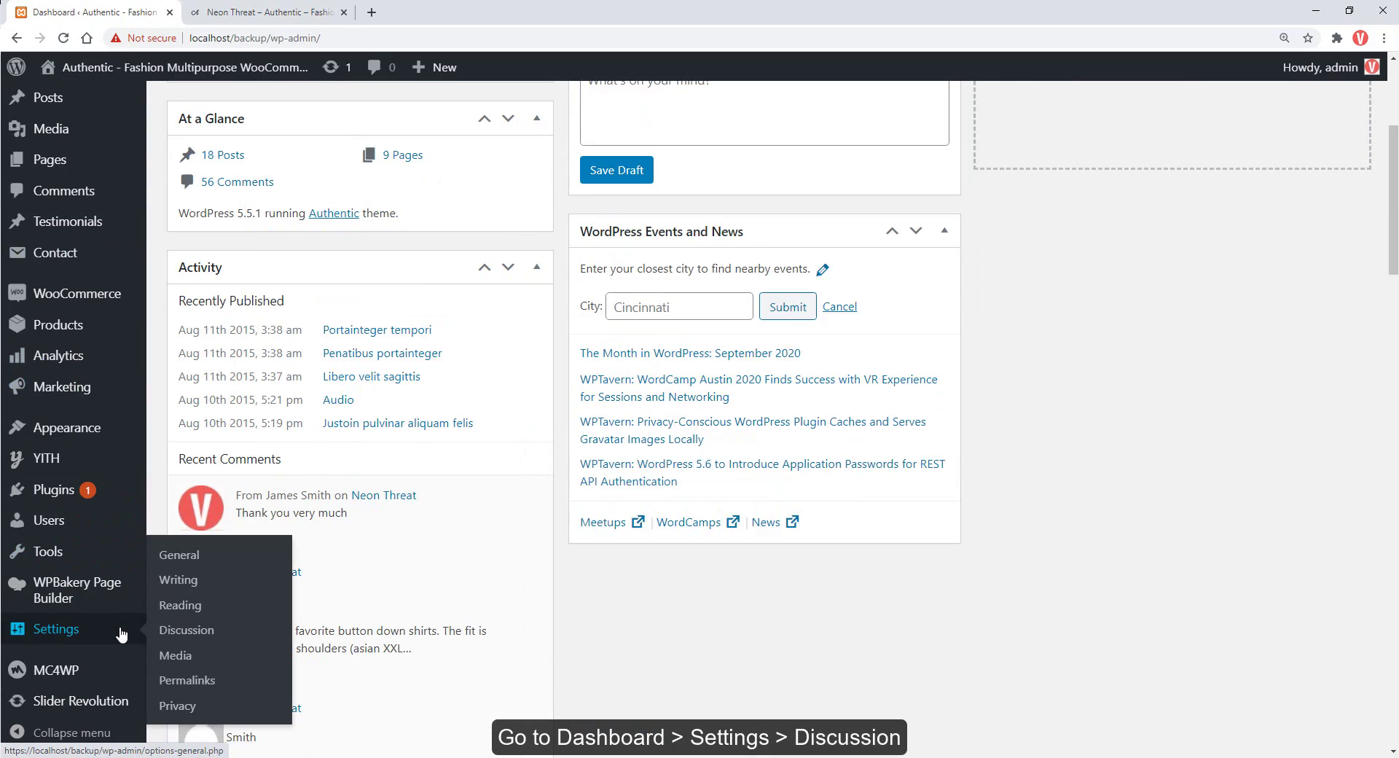
left_click(172, 639)
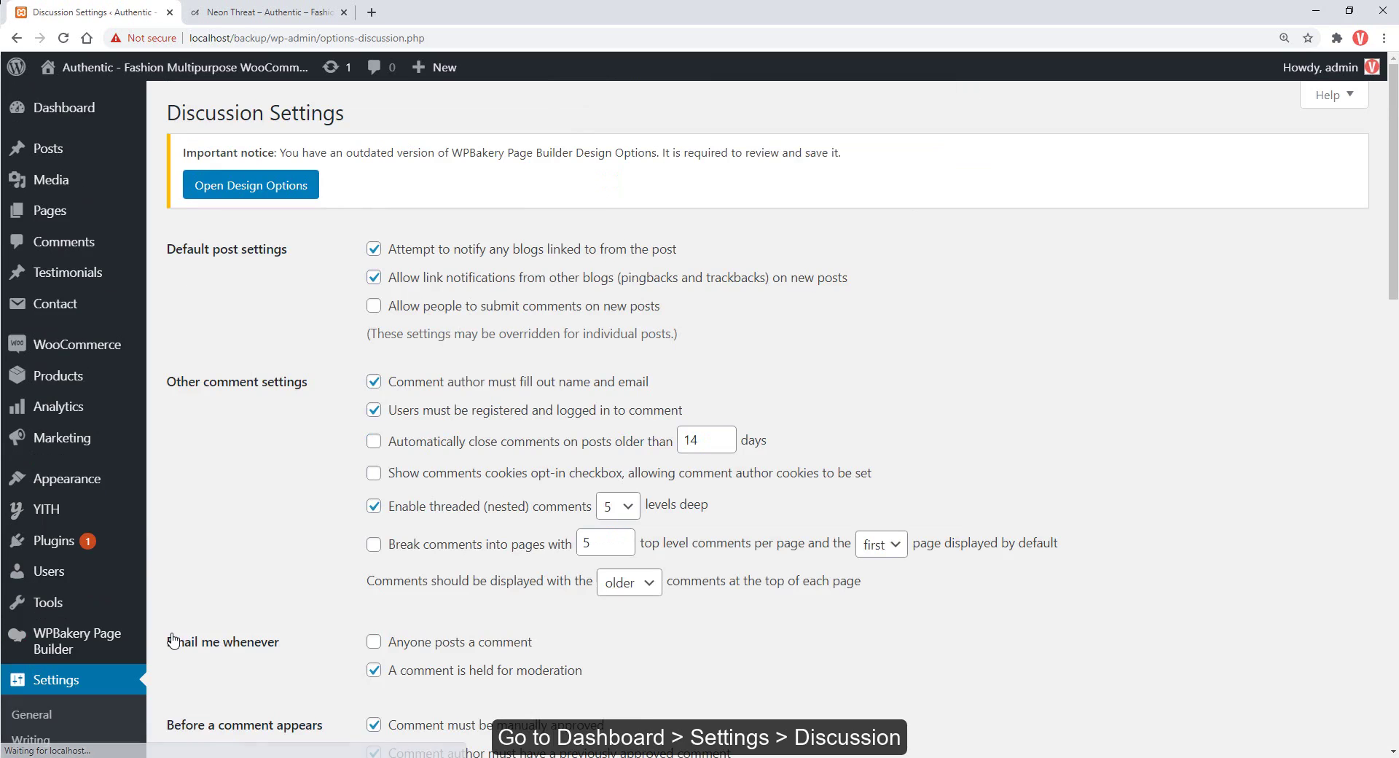
- Break comments into pages of 5, show the last page first, newer on top, and save
scroll(228, 607, "down", 2)
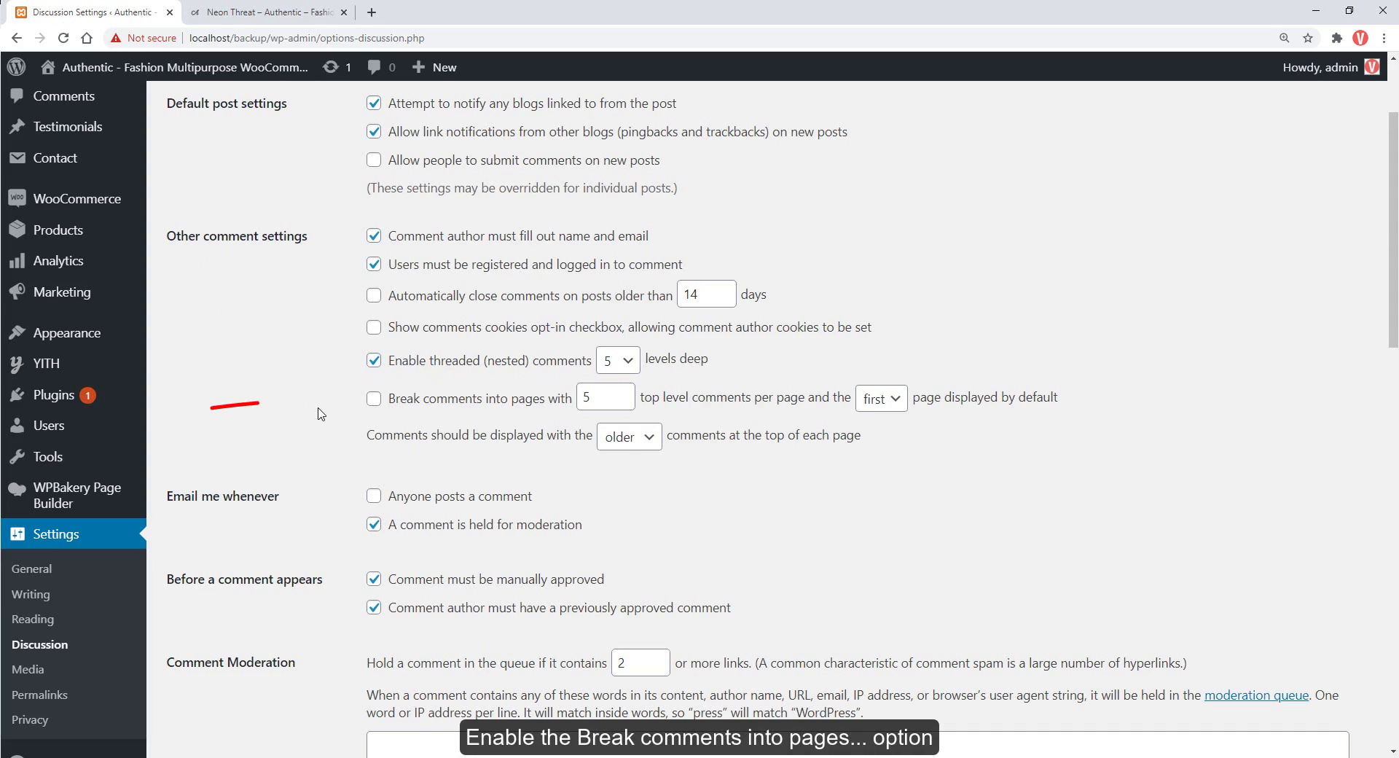
left_click(374, 404)
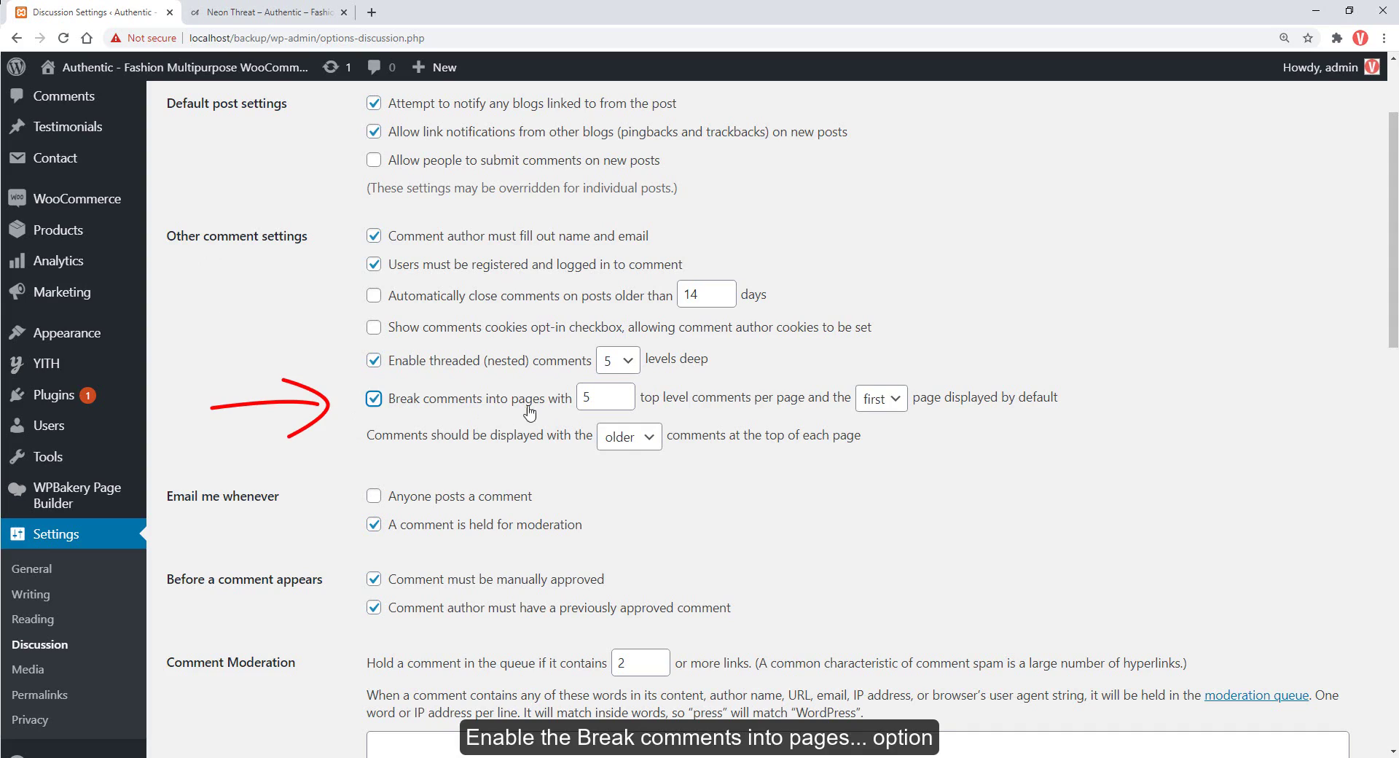
left_click(586, 395)
double_click(587, 395)
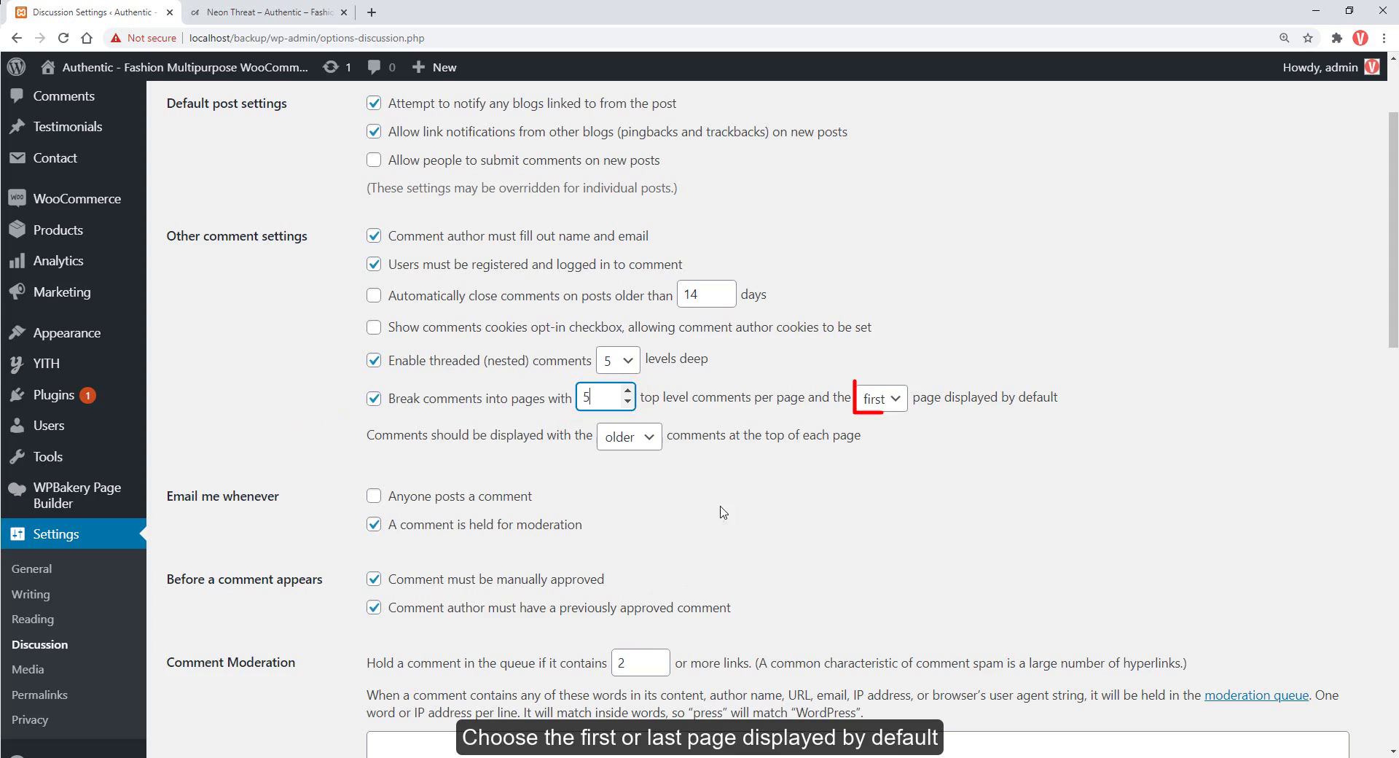
left_click(873, 402)
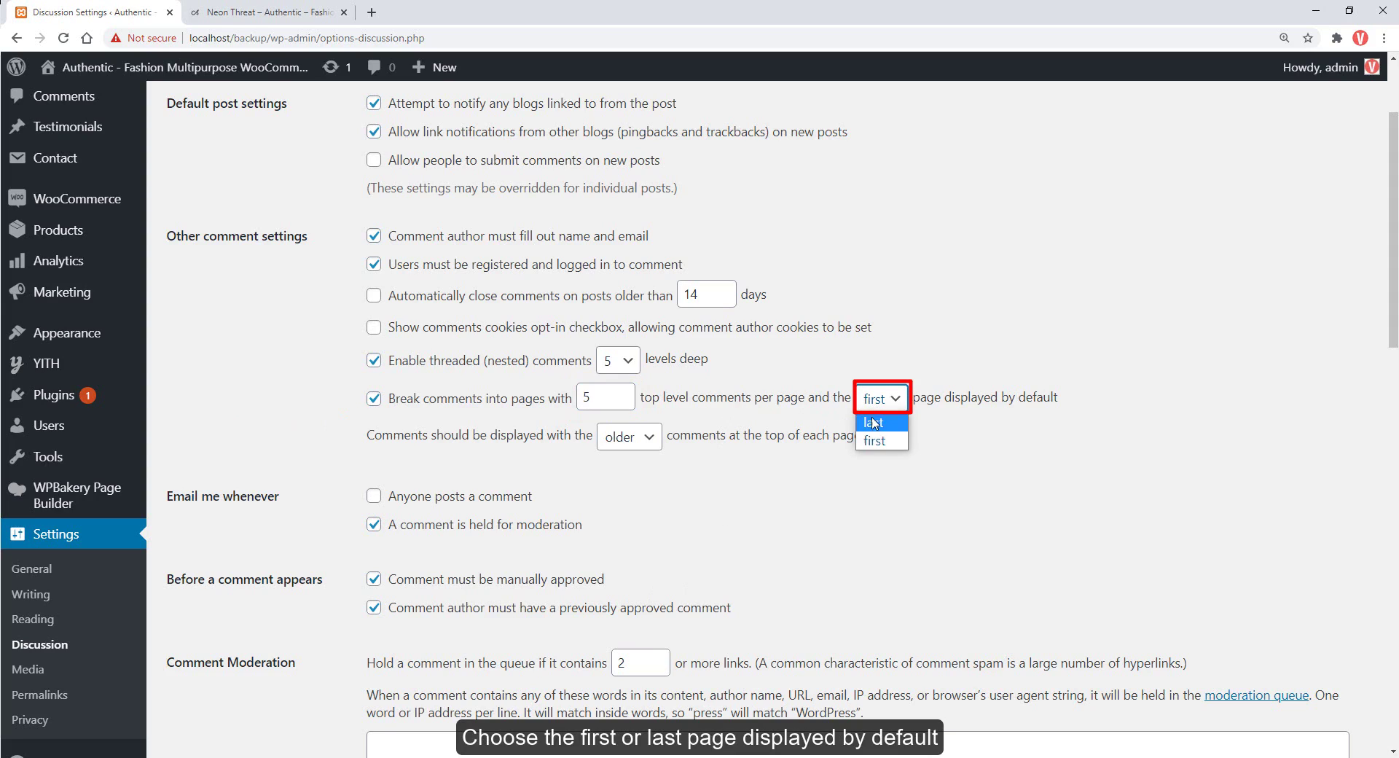
left_click(873, 424)
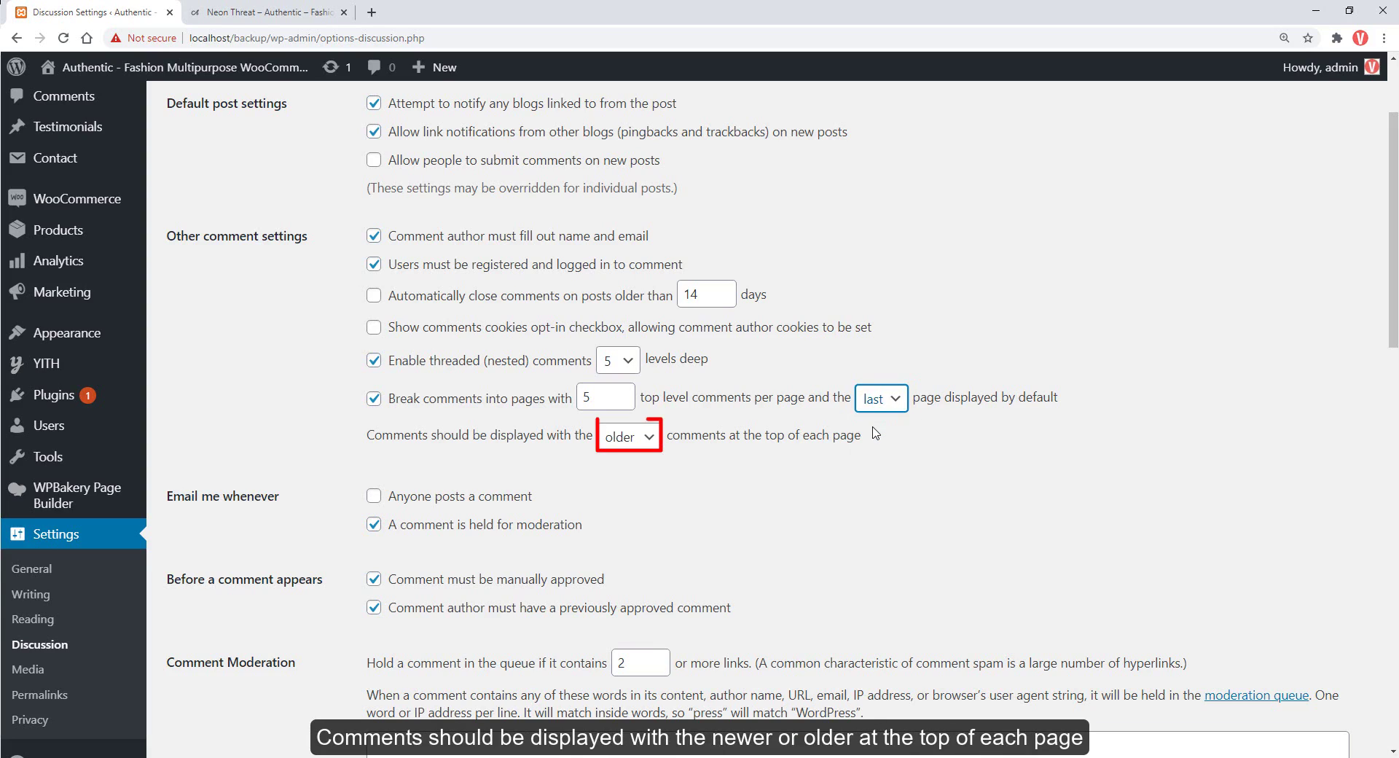
left_click(621, 438)
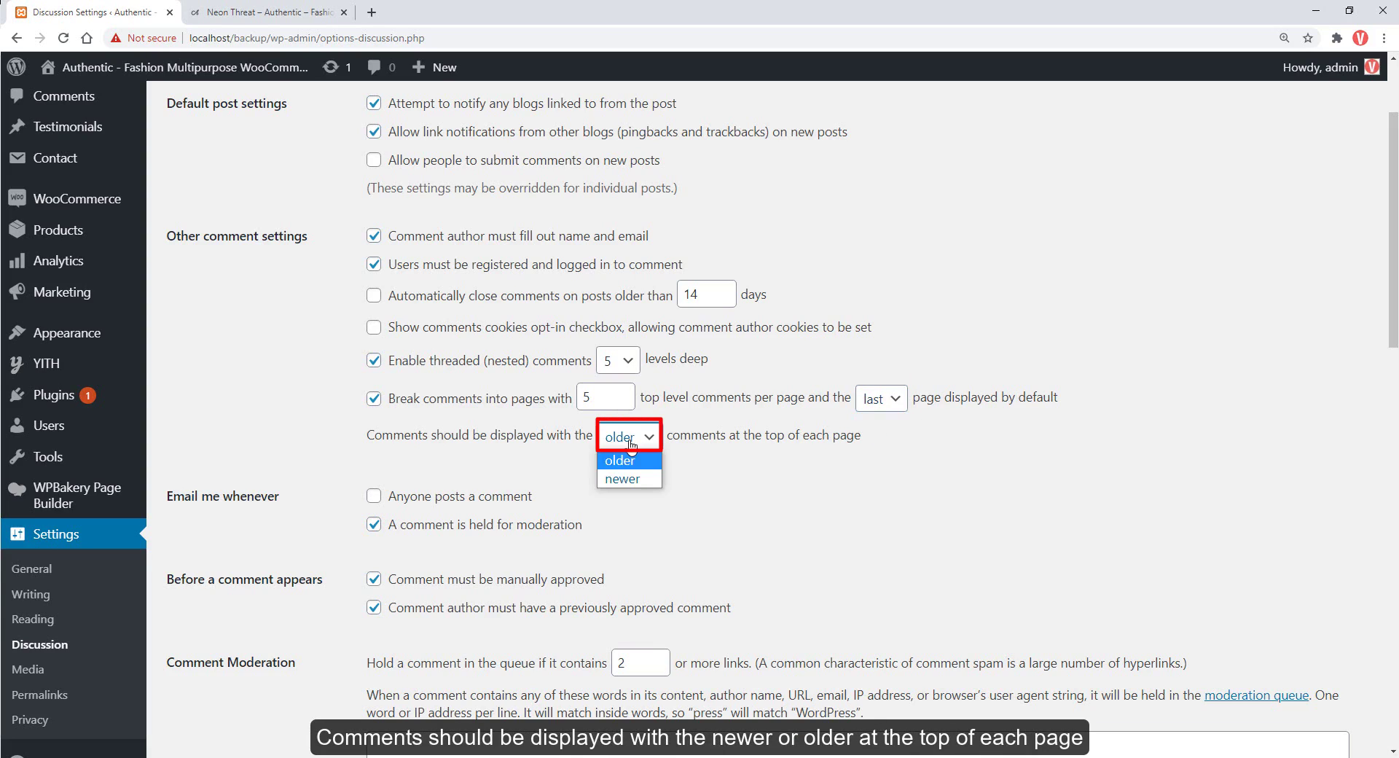
left_click(623, 480)
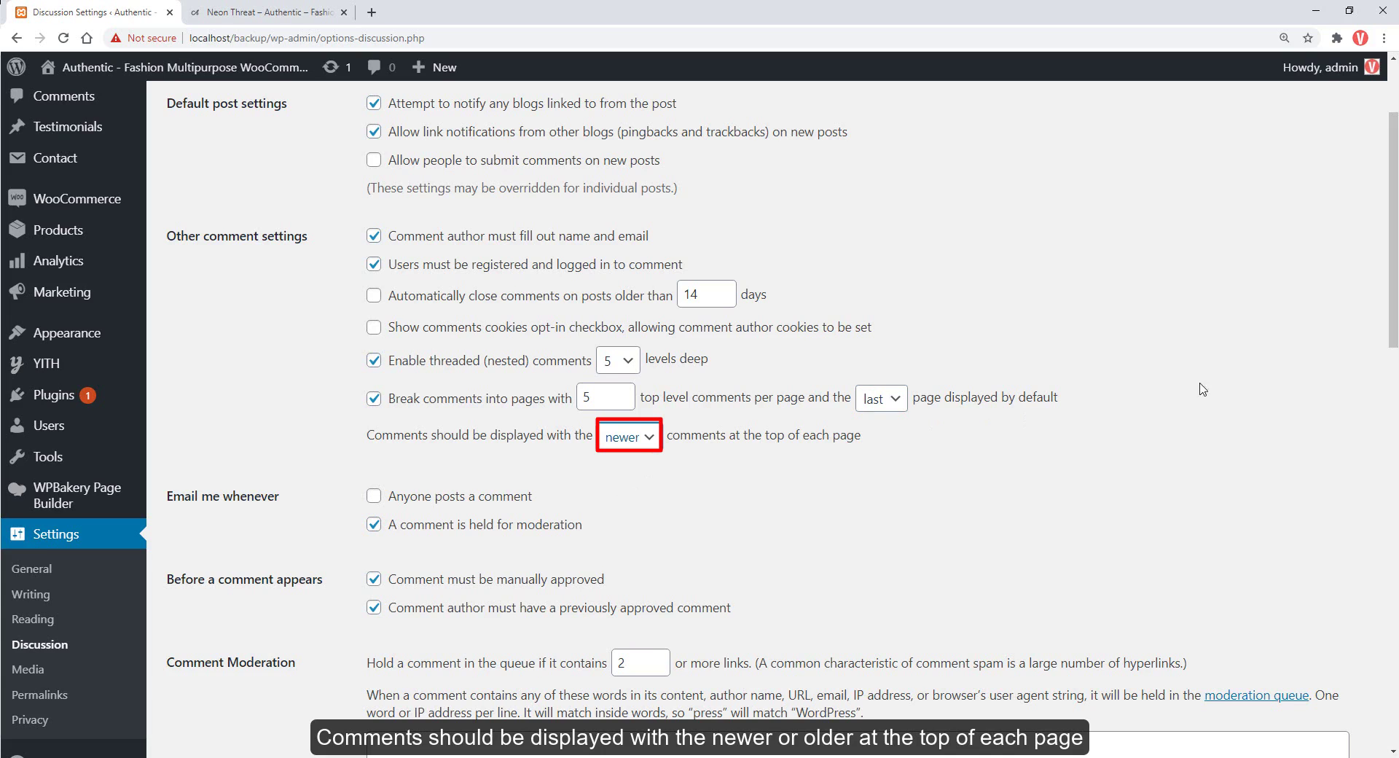
left_click_drag(1391, 335, 1392, 733)
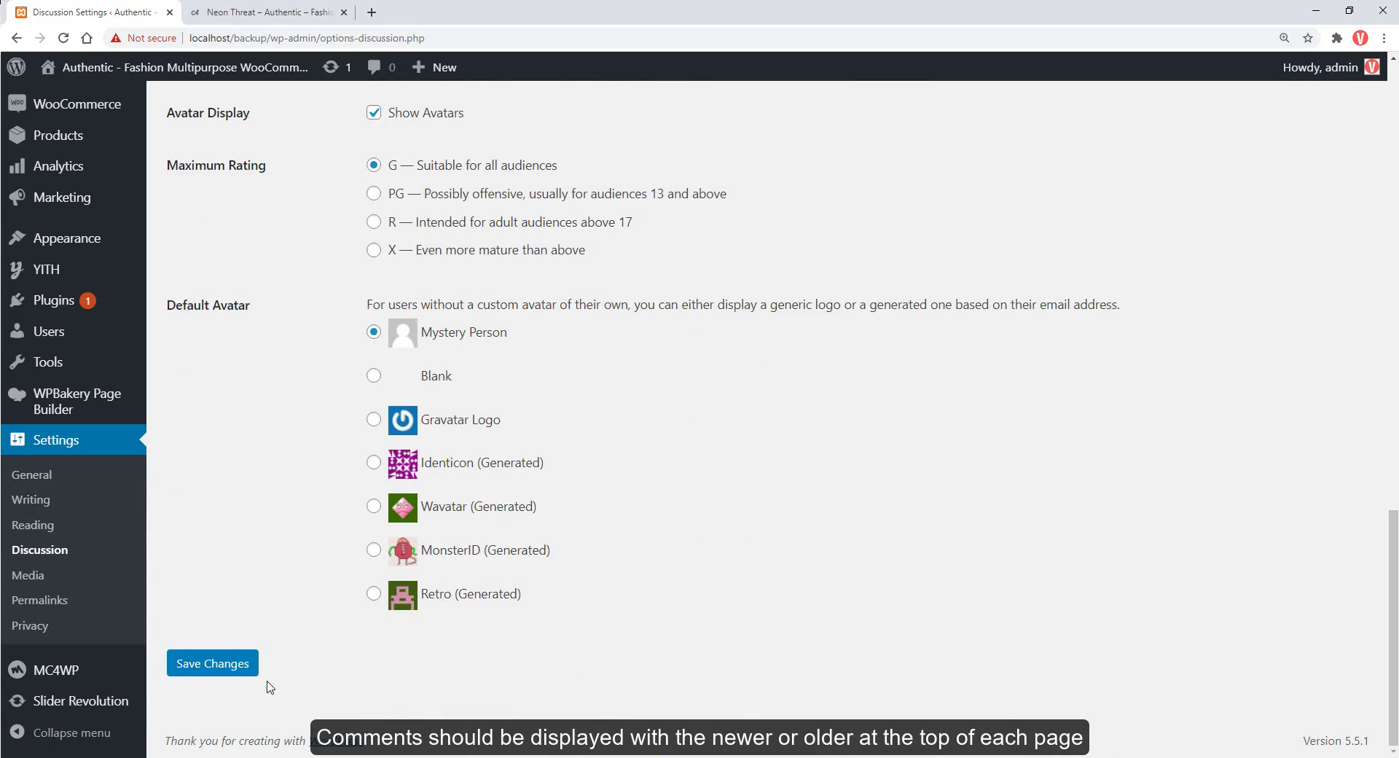
left_click(247, 665)
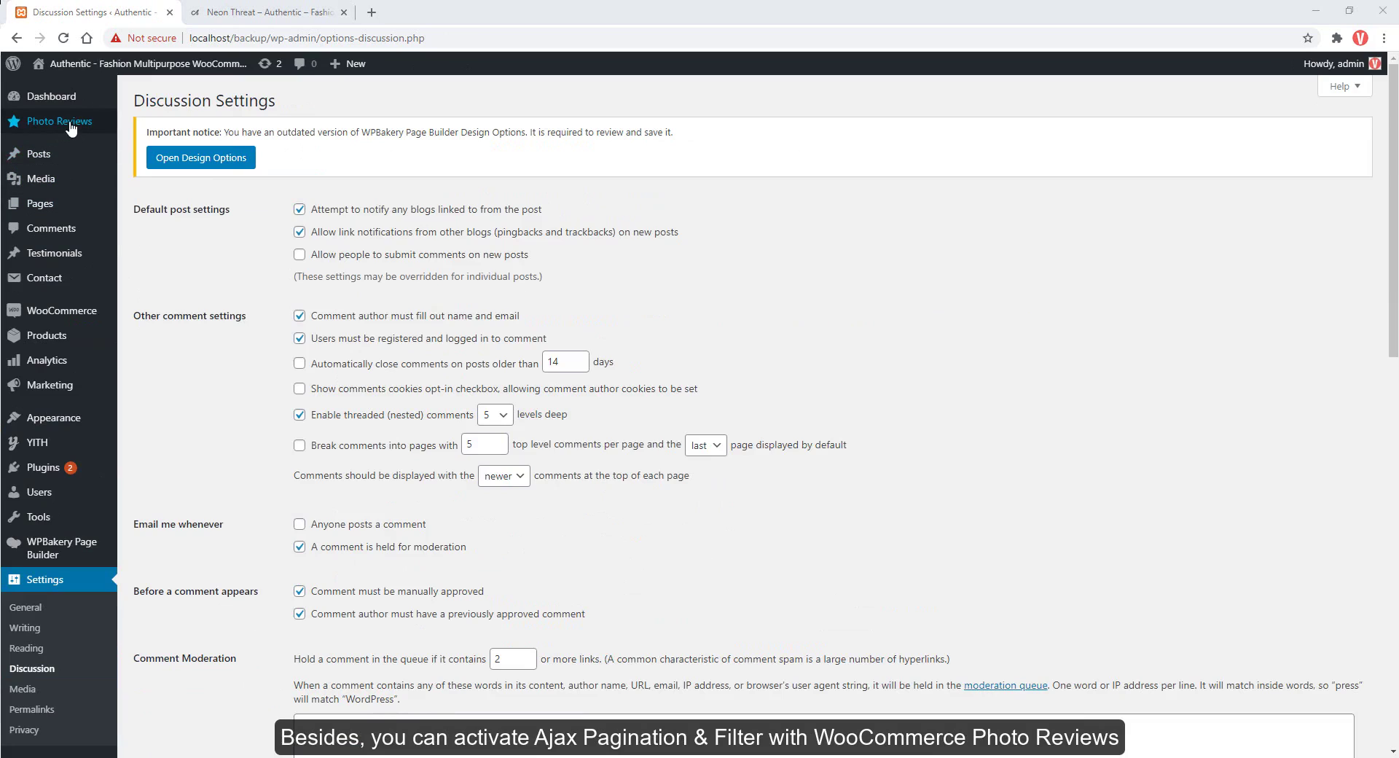
- Open Photo Reviews' Reviews tab and save it with Ajax Pagination & Filter left on
mouse_move(71, 128)
left_click(142, 134)
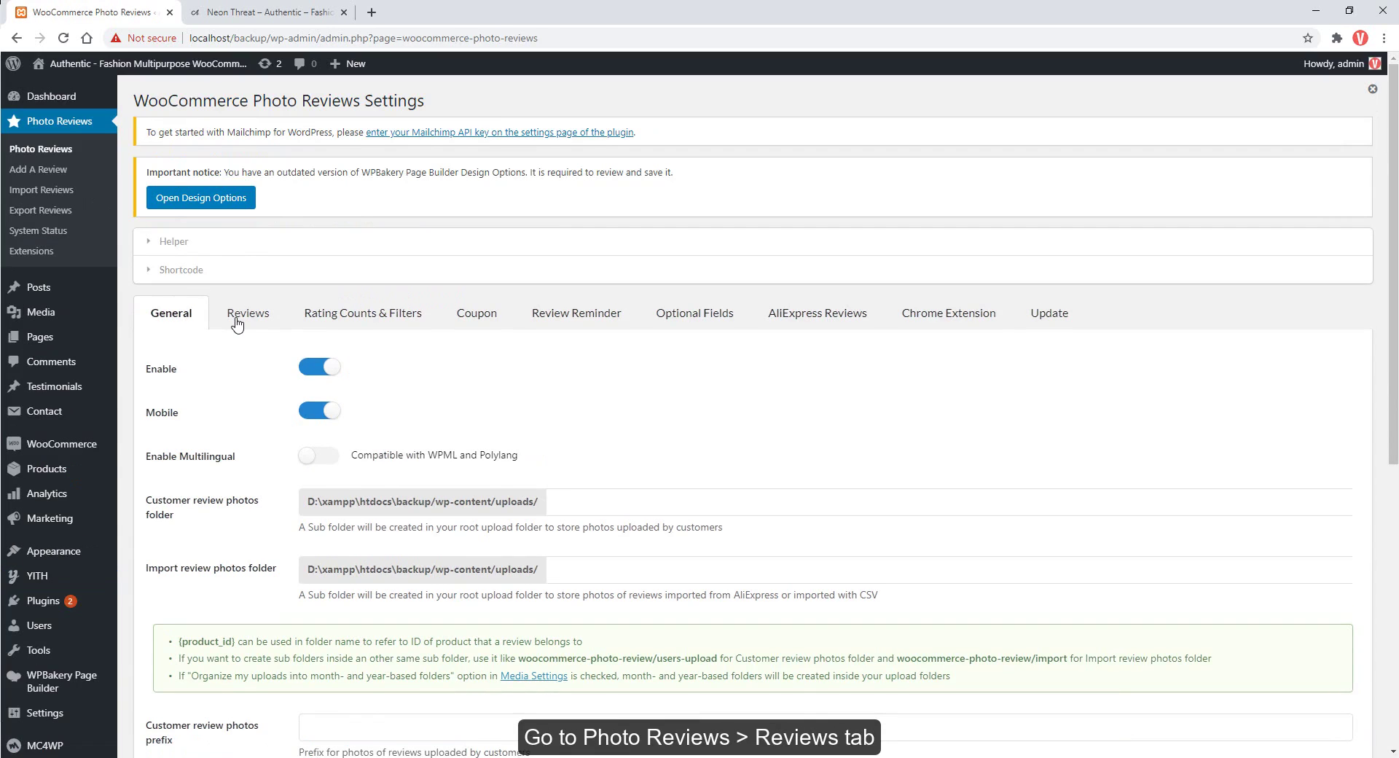
left_click(237, 320)
scroll(251, 363, "down", 7)
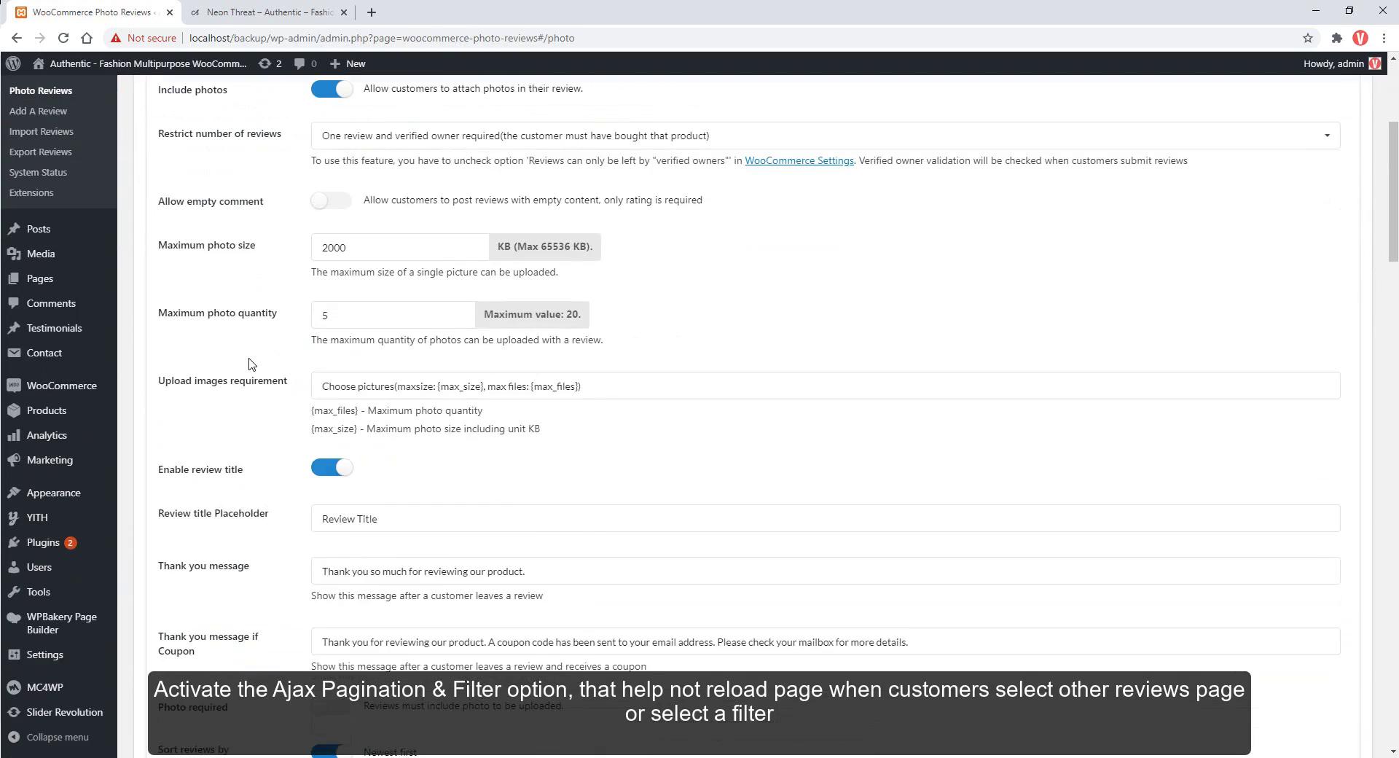
scroll(251, 363, "down", 5)
scroll(251, 363, "down", 10)
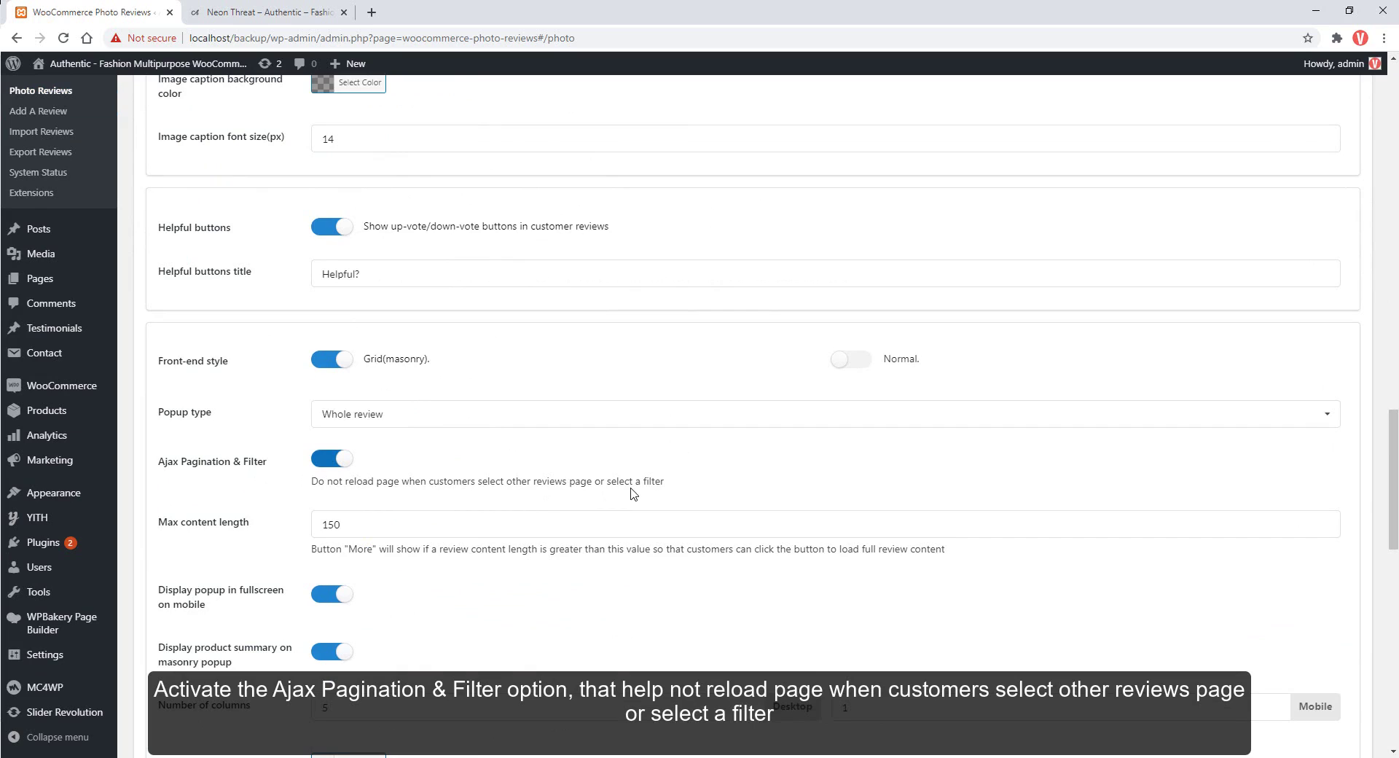
scroll(633, 493, "down", 15)
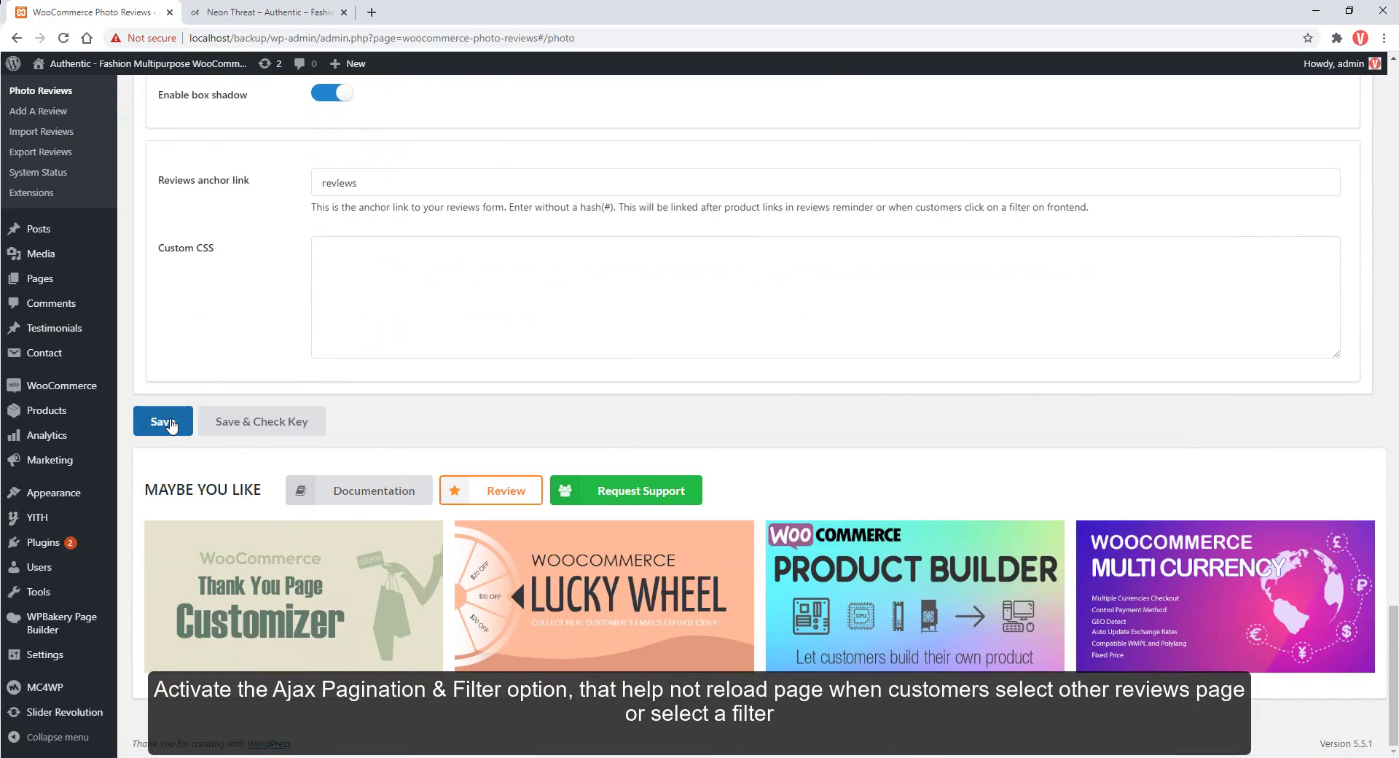
left_click(172, 426)
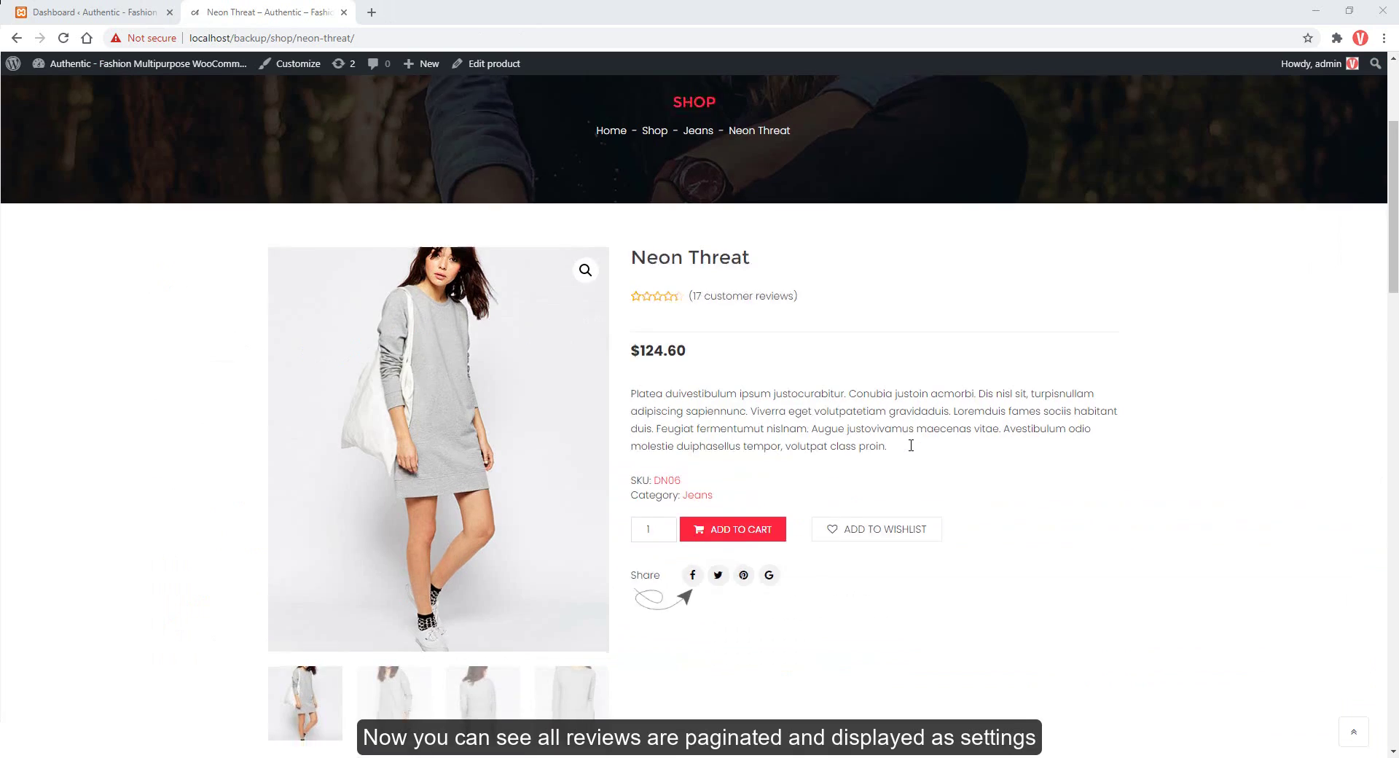
- Scroll to the Neon Threat reviews and go to review page 3, then page 2
scroll(910, 445, "down", 1)
scroll(911, 445, "down", 5)
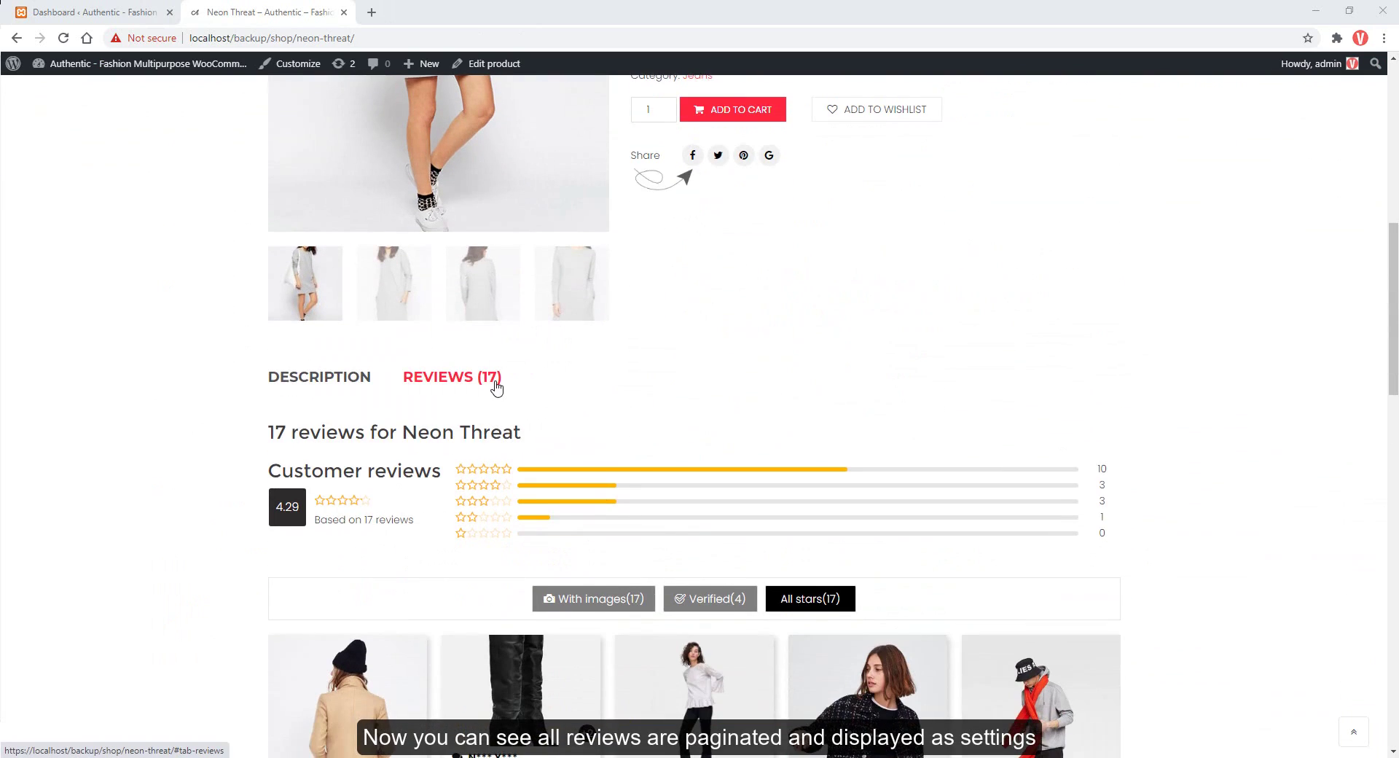
scroll(496, 386, "down", 7)
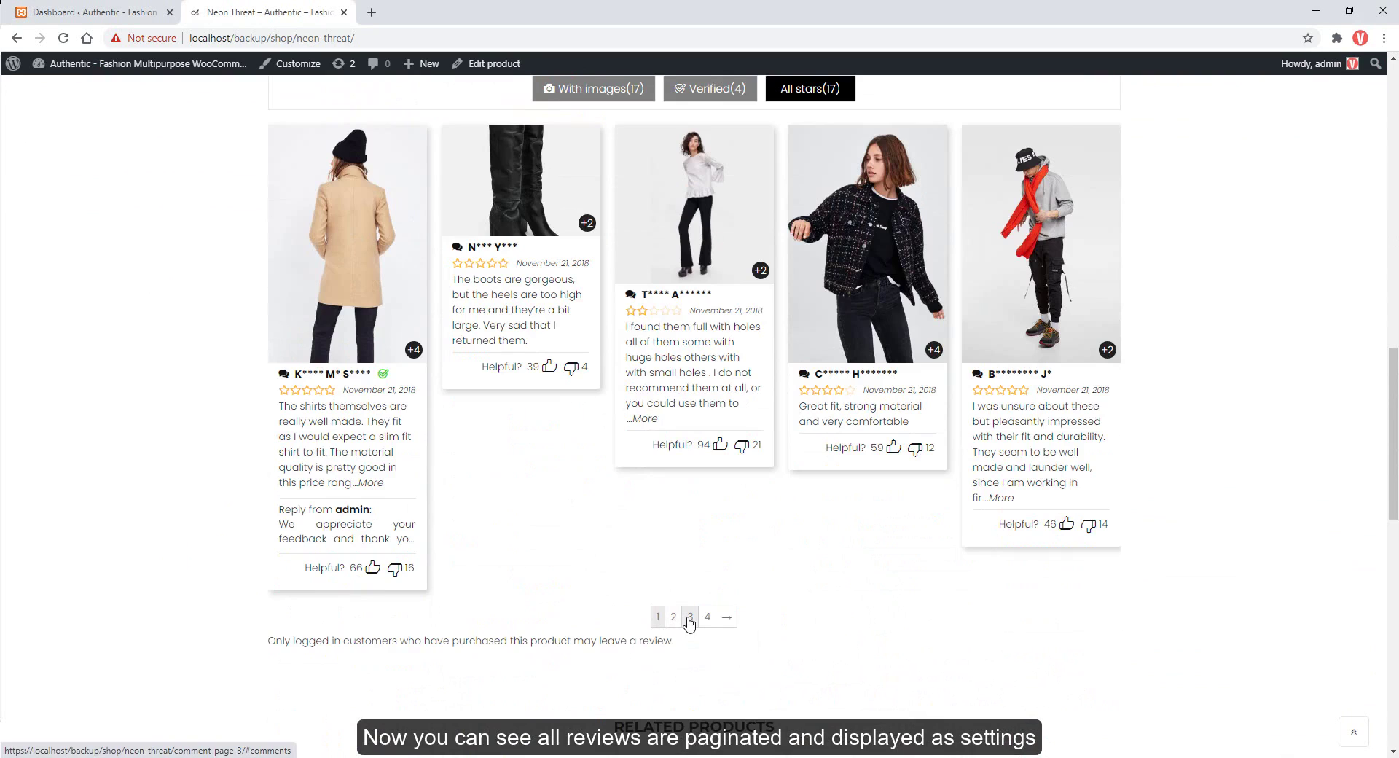
left_click(690, 620)
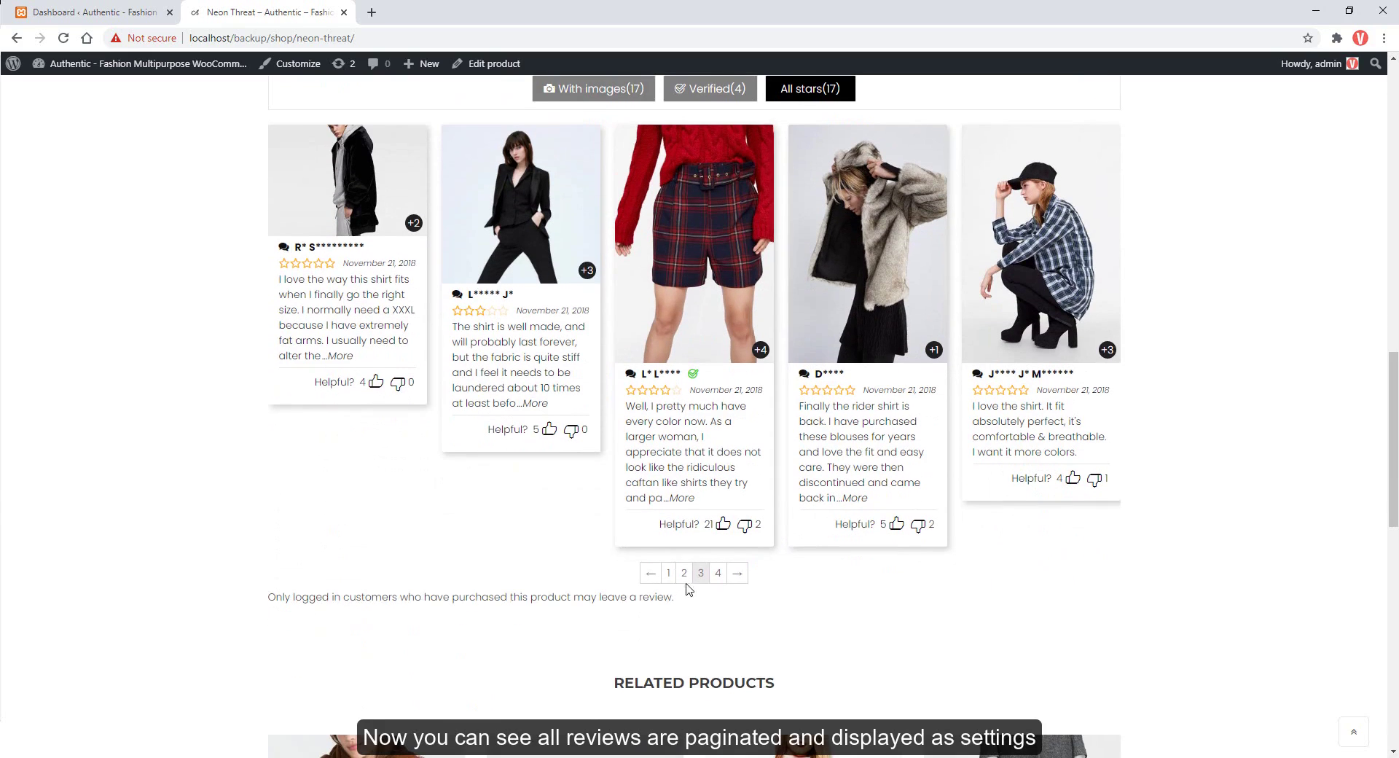
left_click(684, 590)
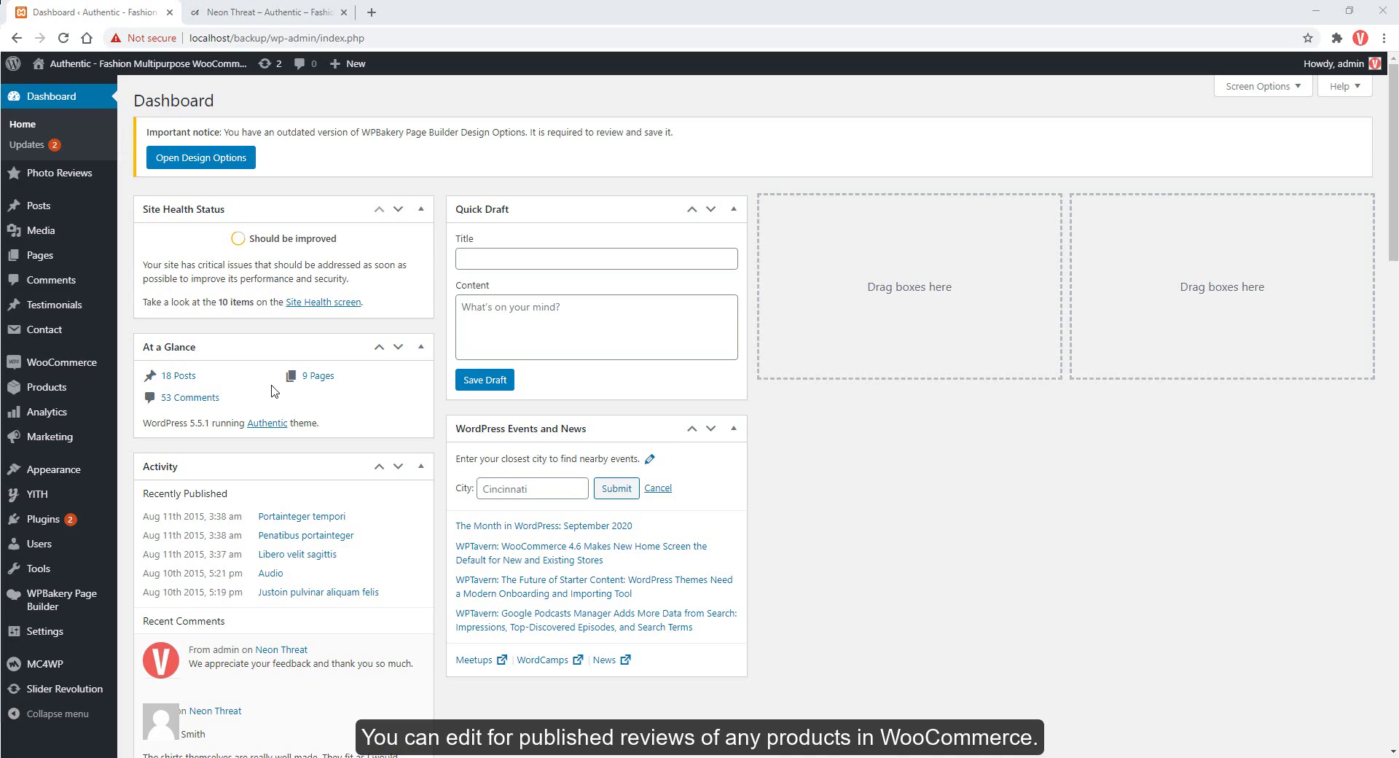
- Open Comments and edit the five-star Neon Threat shirt review
left_click(62, 288)
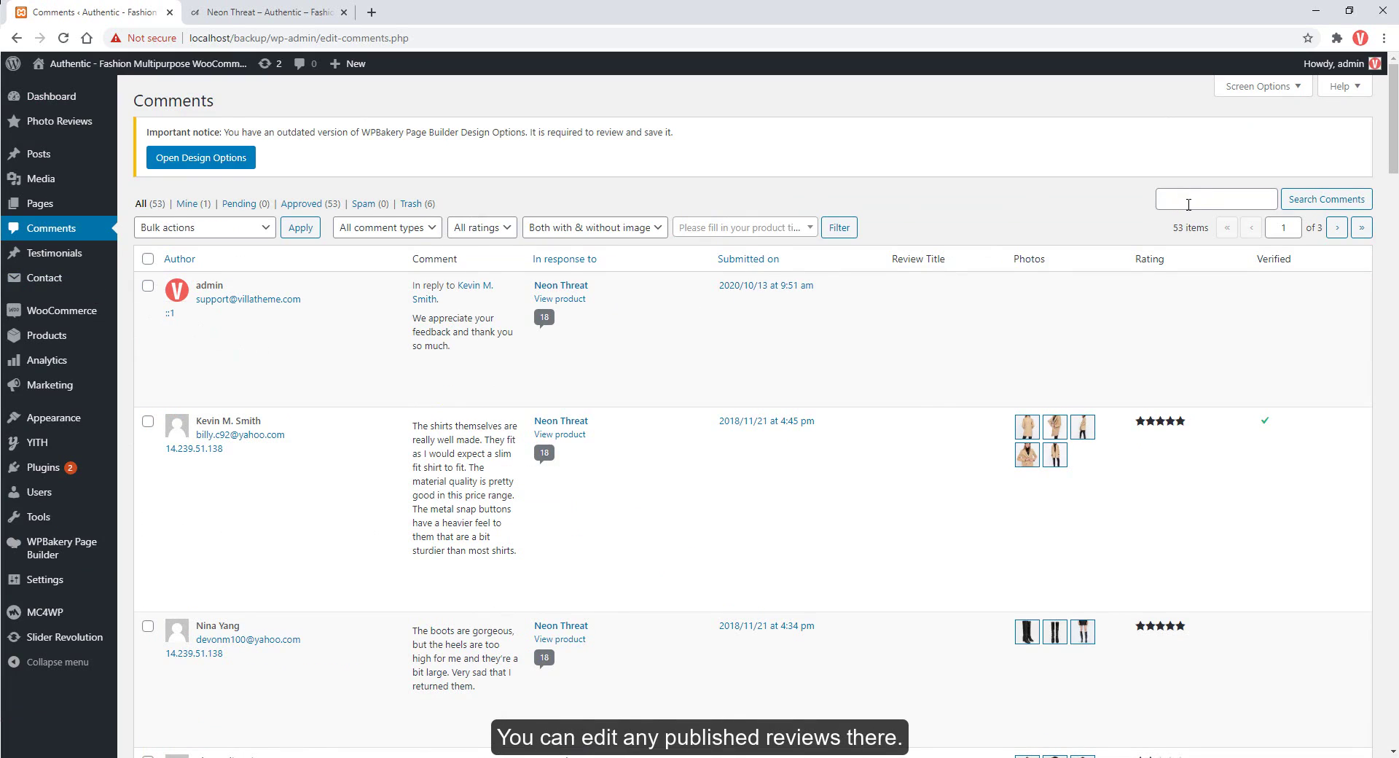
scroll(911, 408, "down", 2)
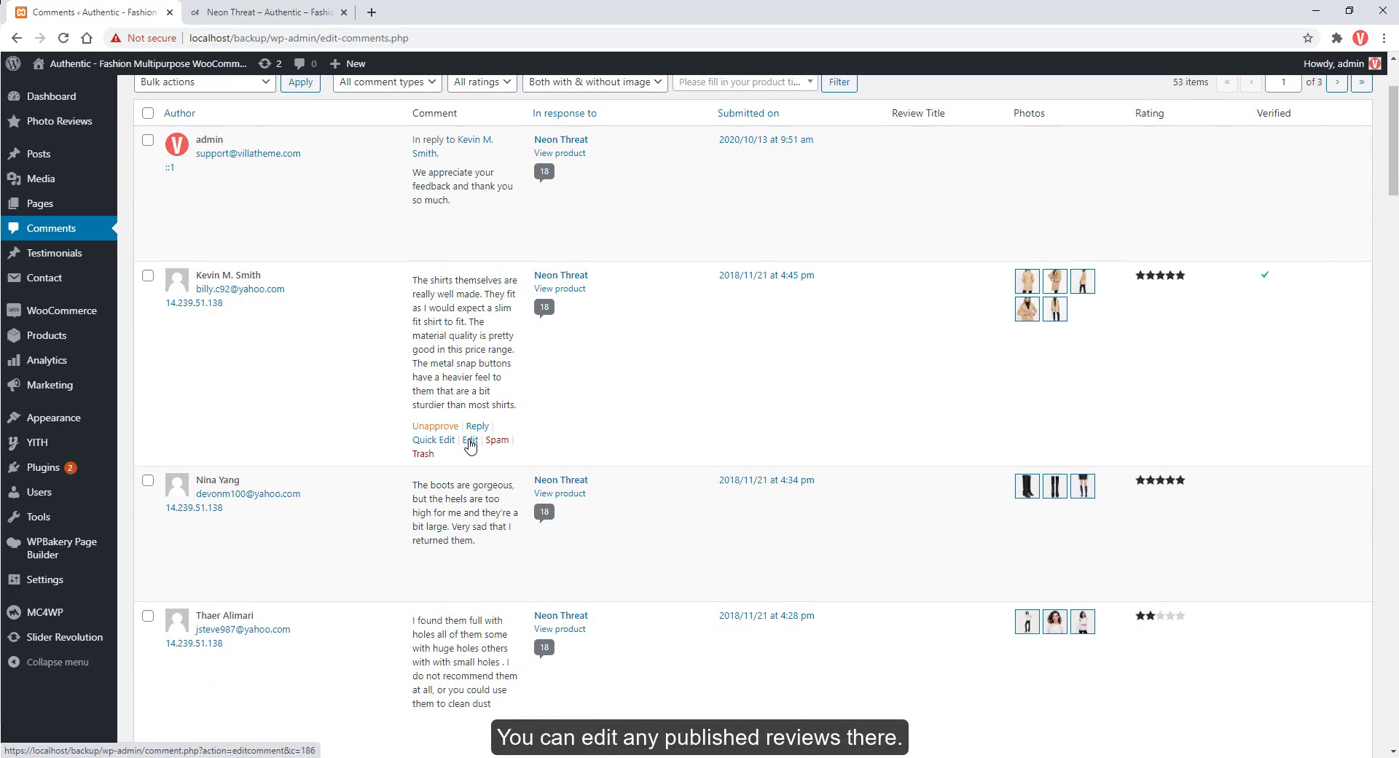
left_click(470, 440)
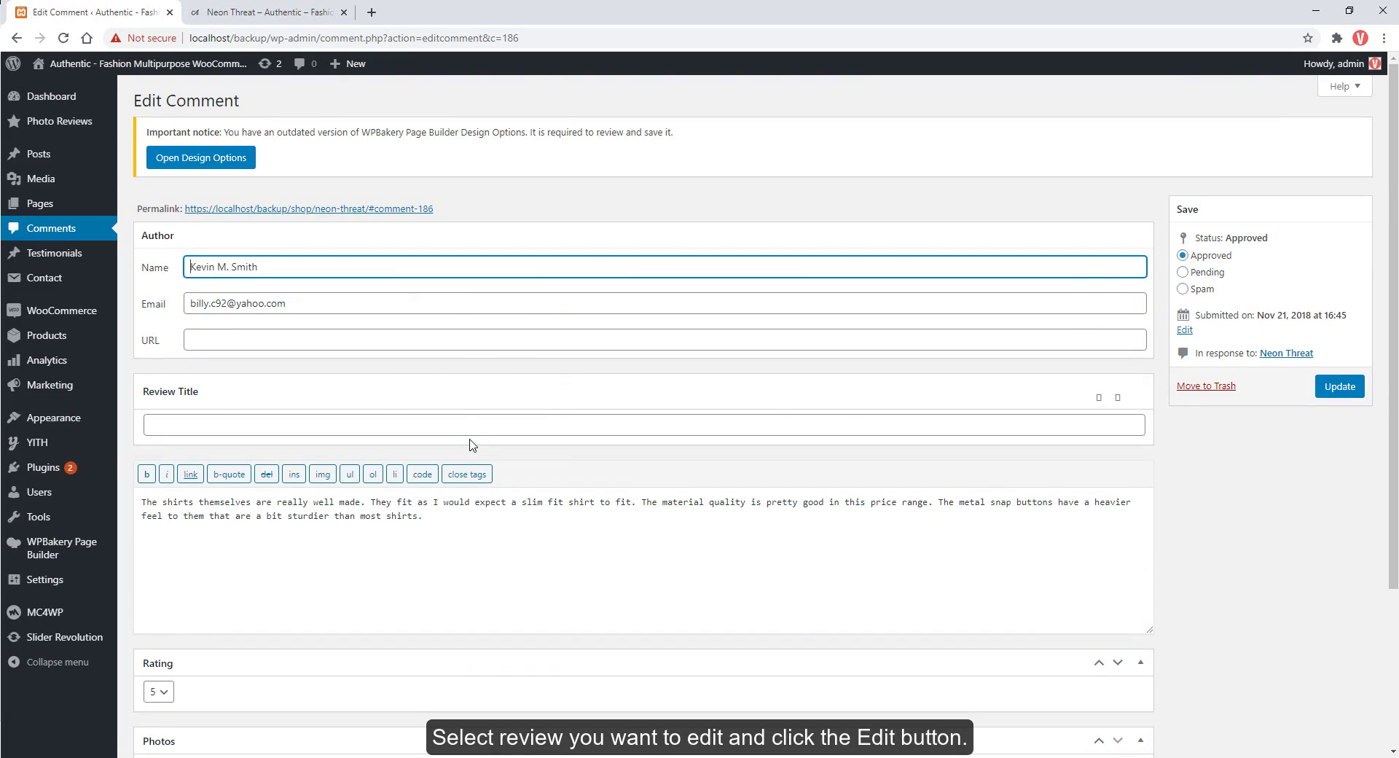
- Place the caret in the review's URL and title fields and inspect the review text
scroll(470, 446, "down", 3)
scroll(470, 439, "up", 3)
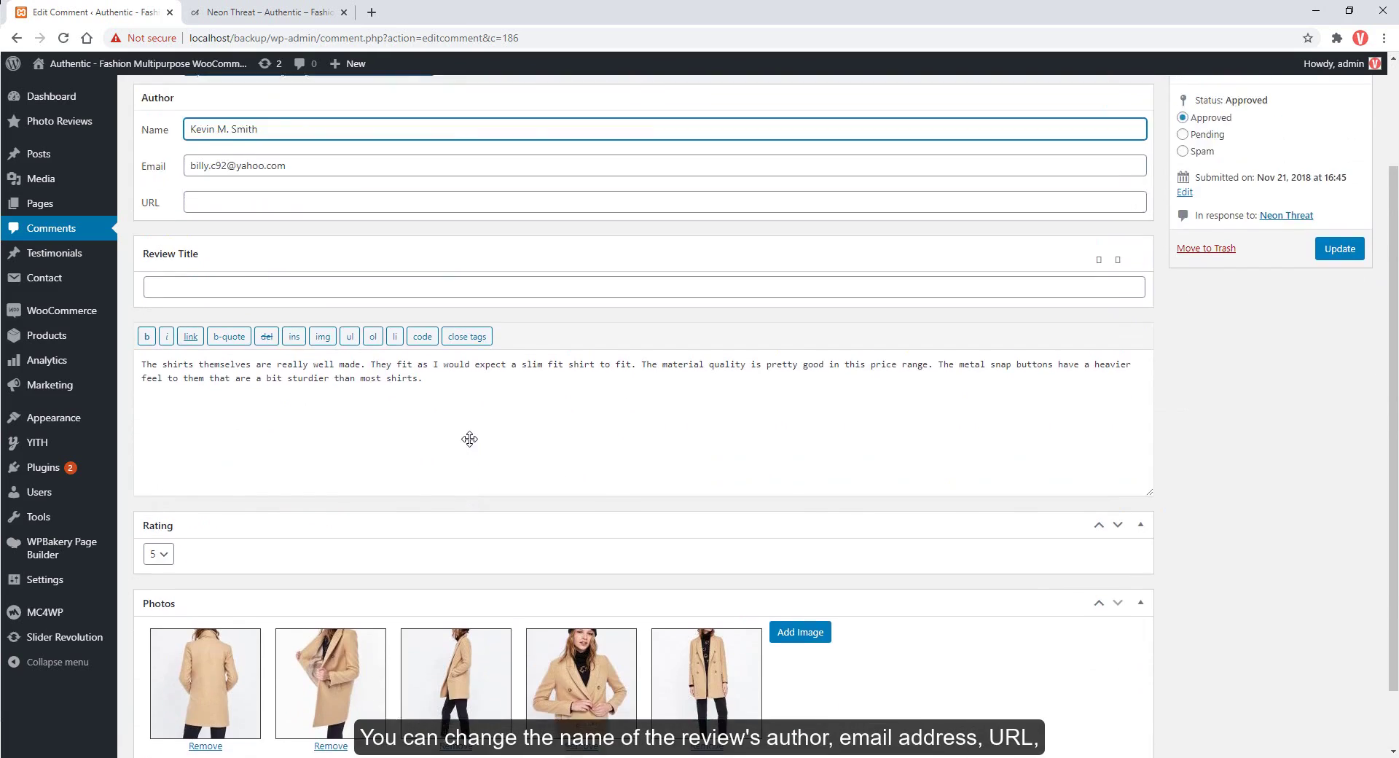
left_click(210, 342)
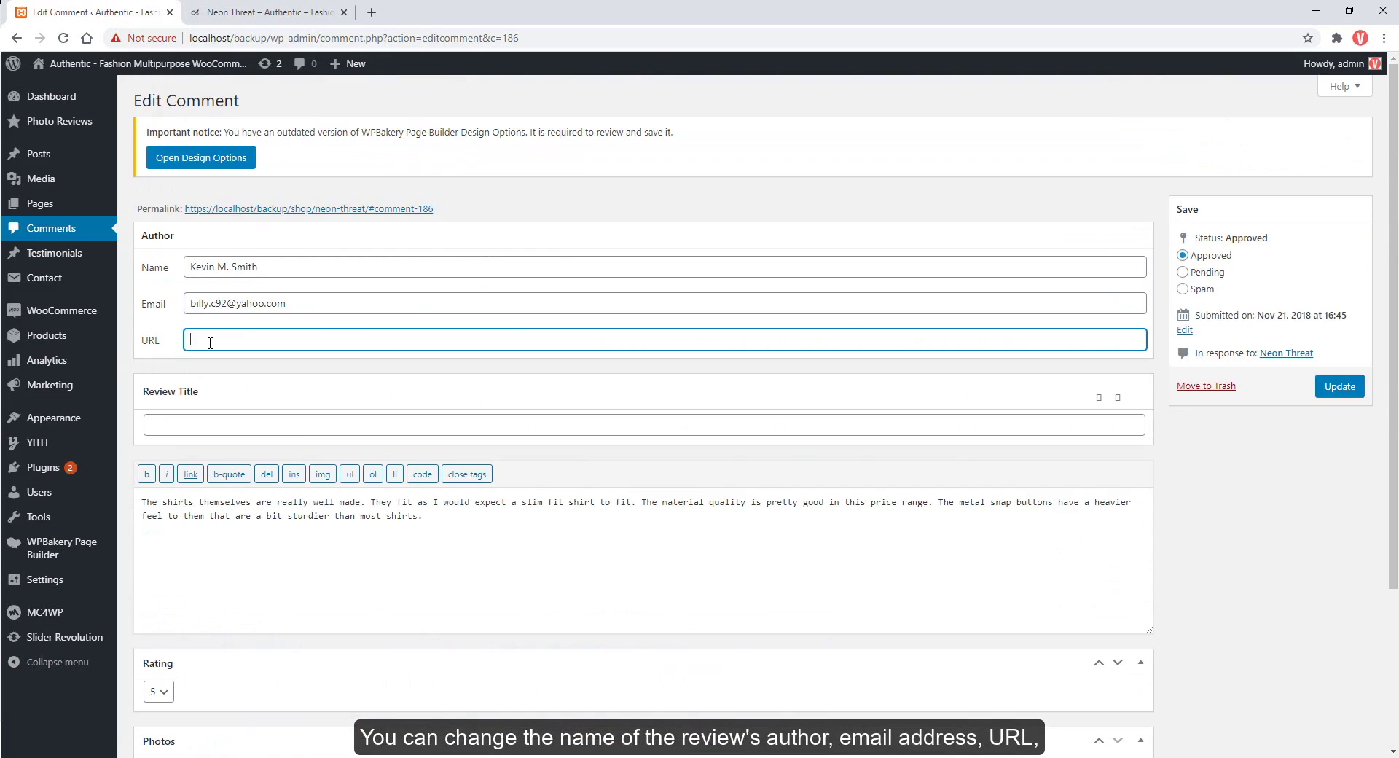
left_click(233, 422)
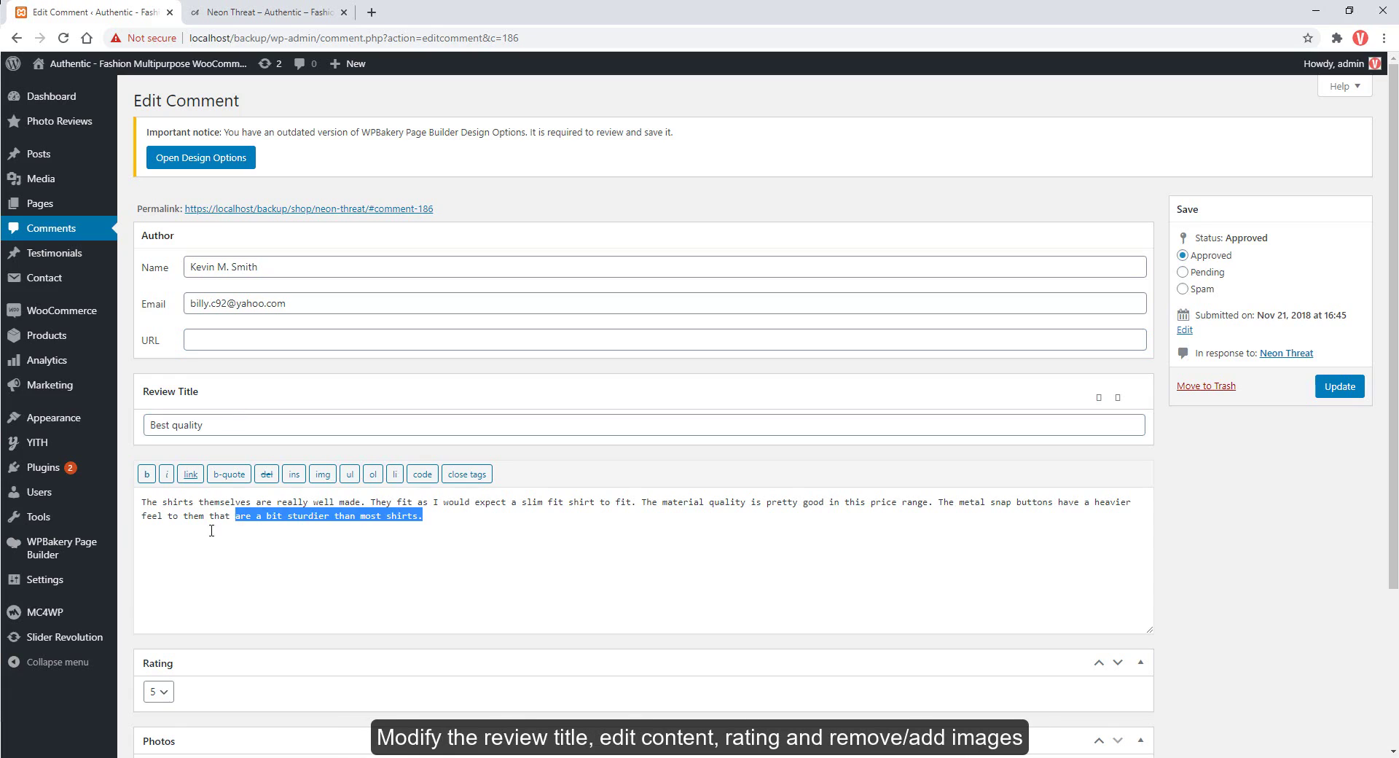
left_click_drag(421, 516, 141, 515)
left_click(209, 516)
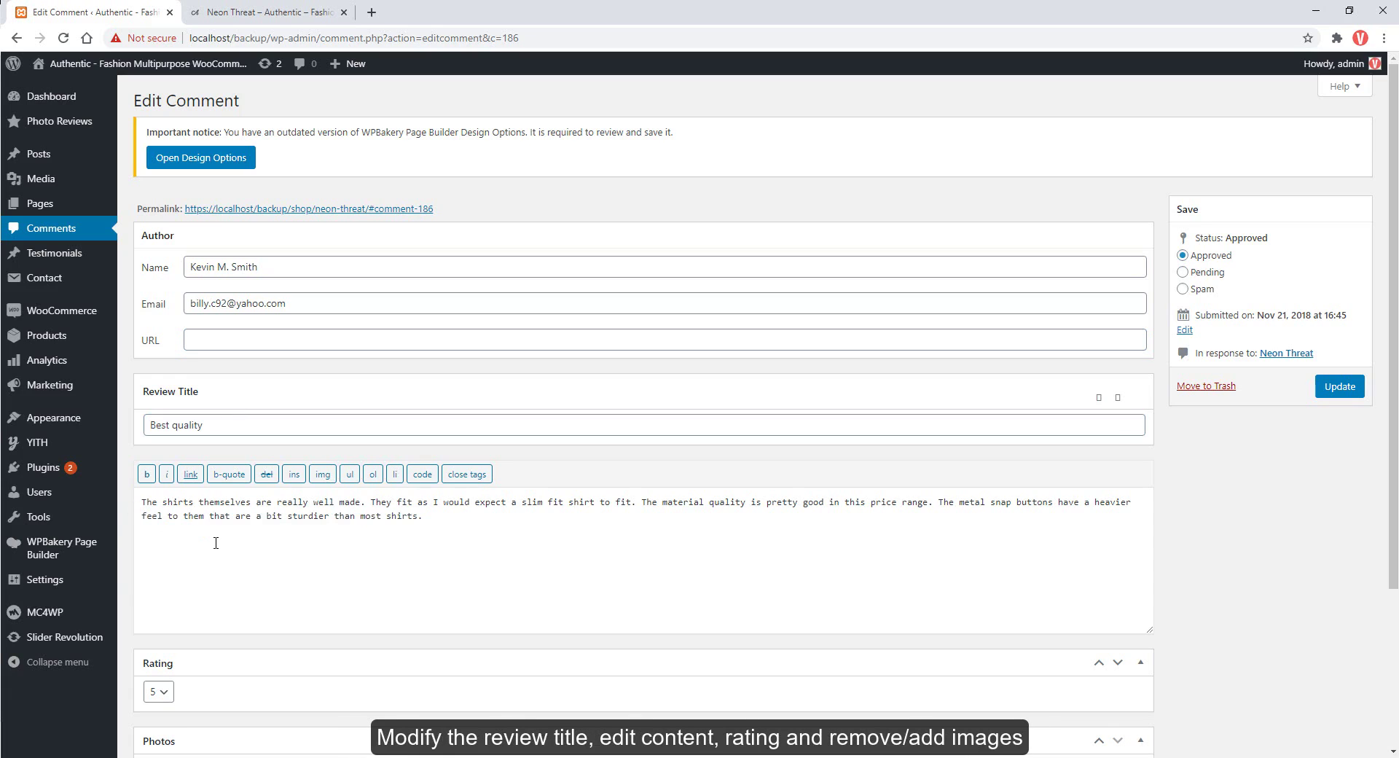
- Keep the rating at 5 stars and leave the review status set to Approved
scroll(215, 543, "down", 3)
left_click(158, 480)
left_click(154, 558)
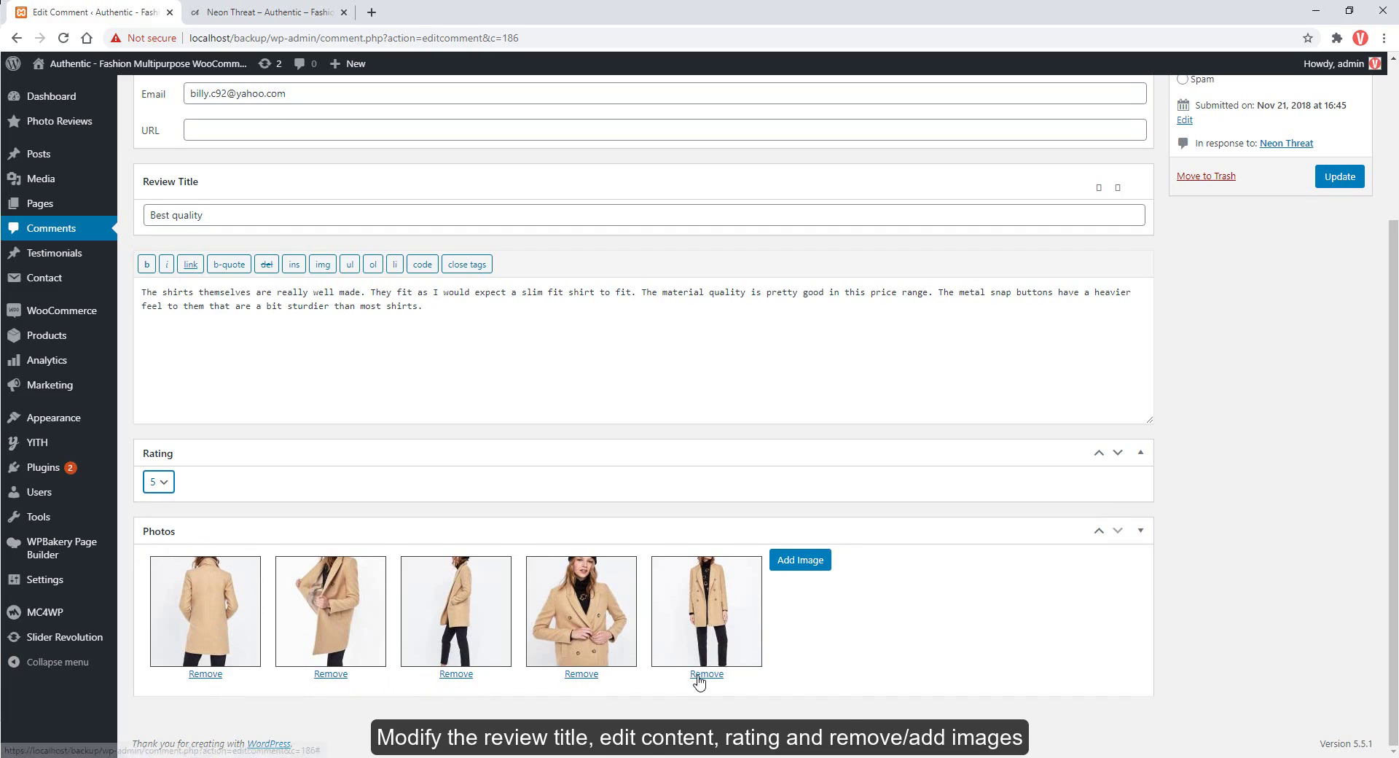
scroll(850, 710, "up", 3)
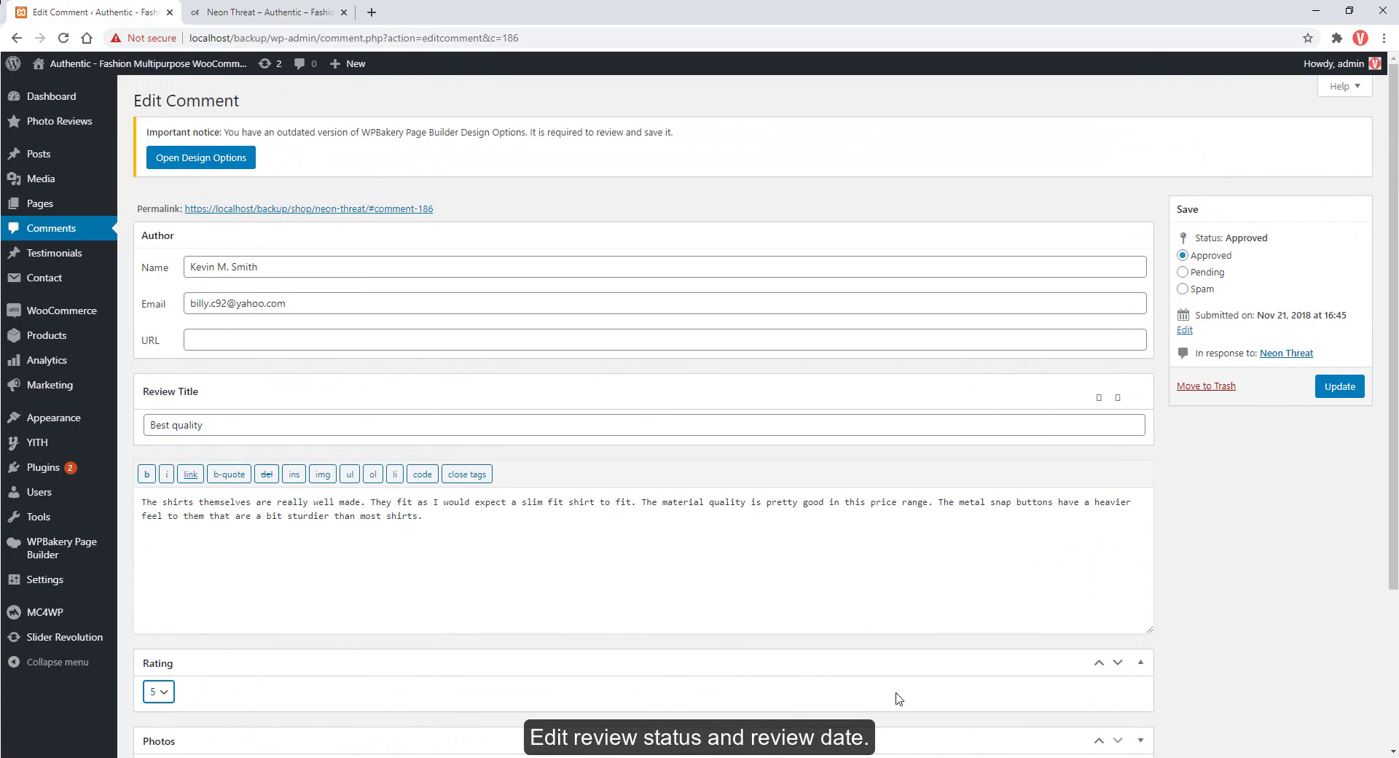
left_click(1206, 272)
left_click(1199, 289)
left_click(1211, 255)
- Change the submission year to 2020 and update the review
left_click(1184, 329)
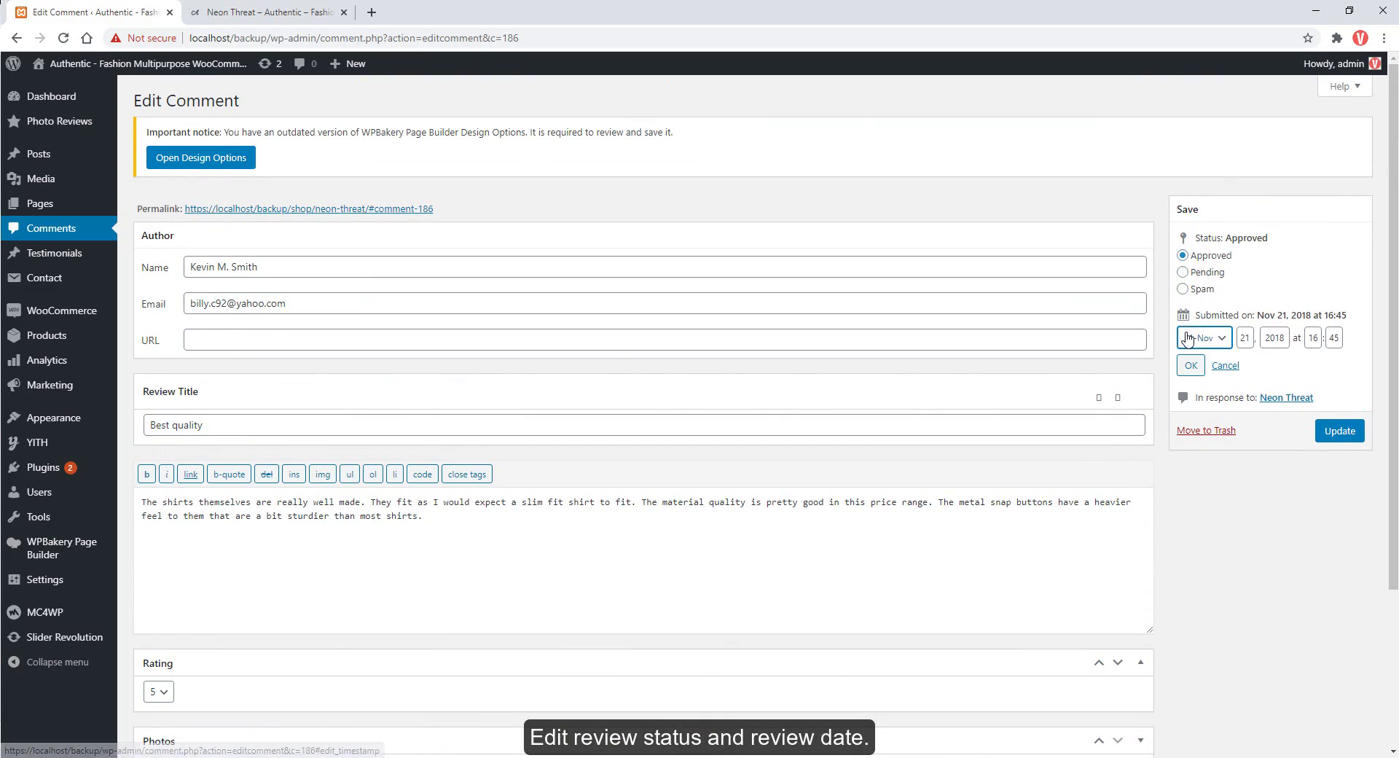
double_click(1268, 339)
type("2020")
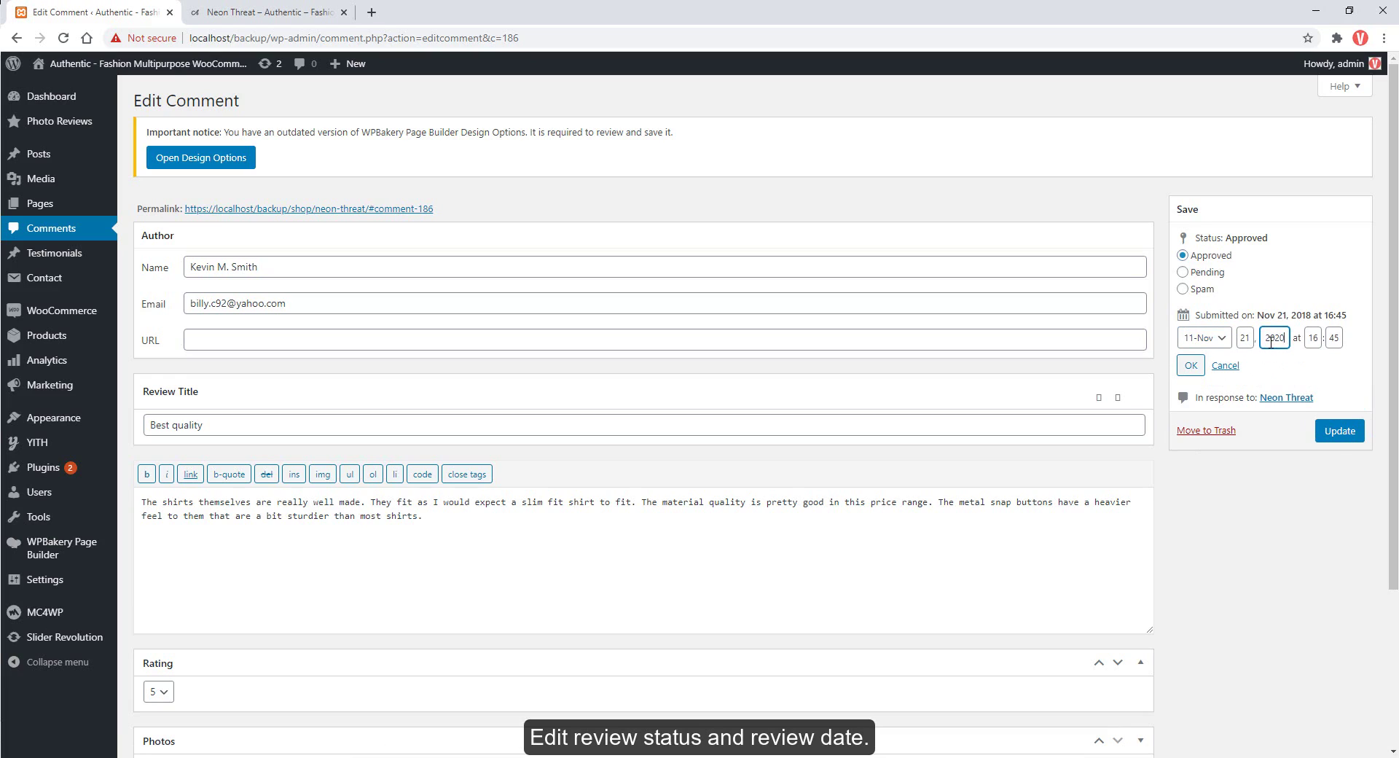
left_click(1331, 435)
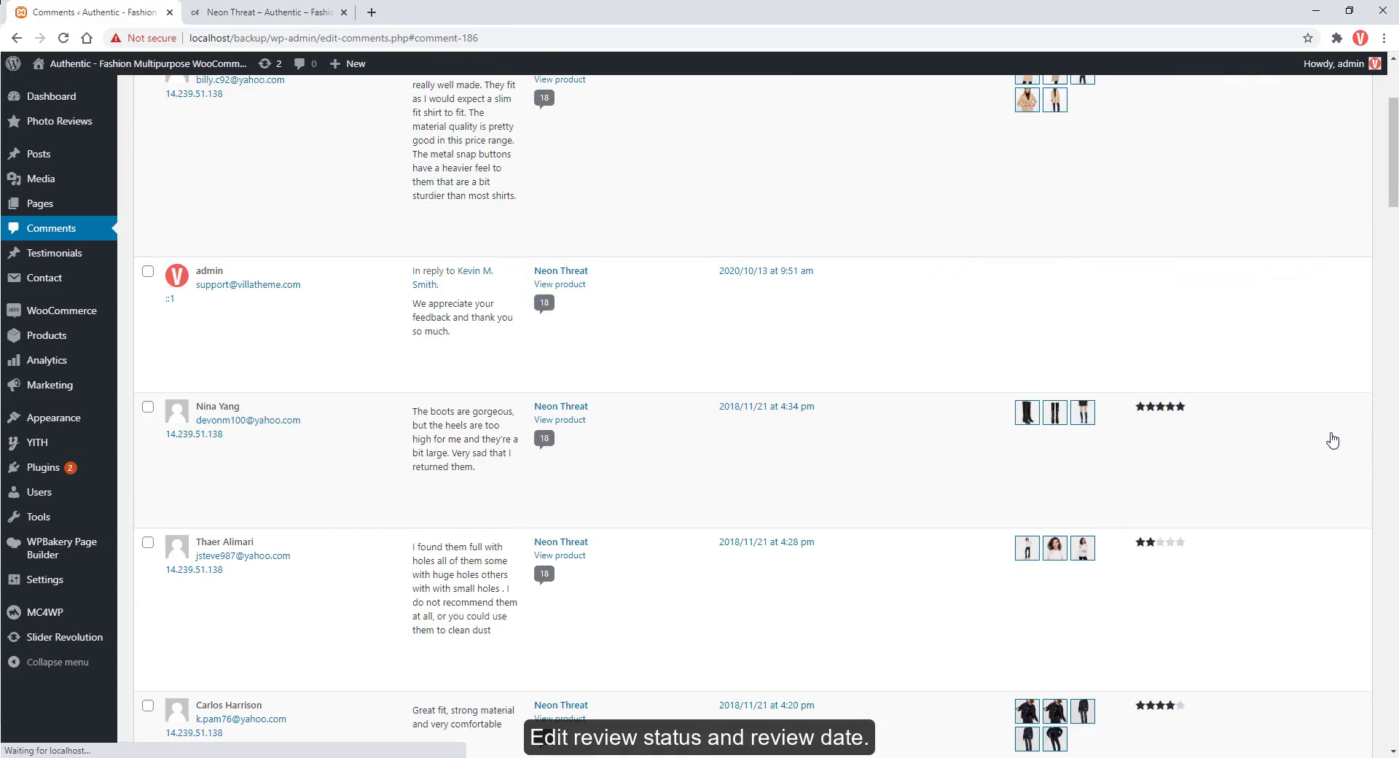
scroll(1231, 387, "up", 4)
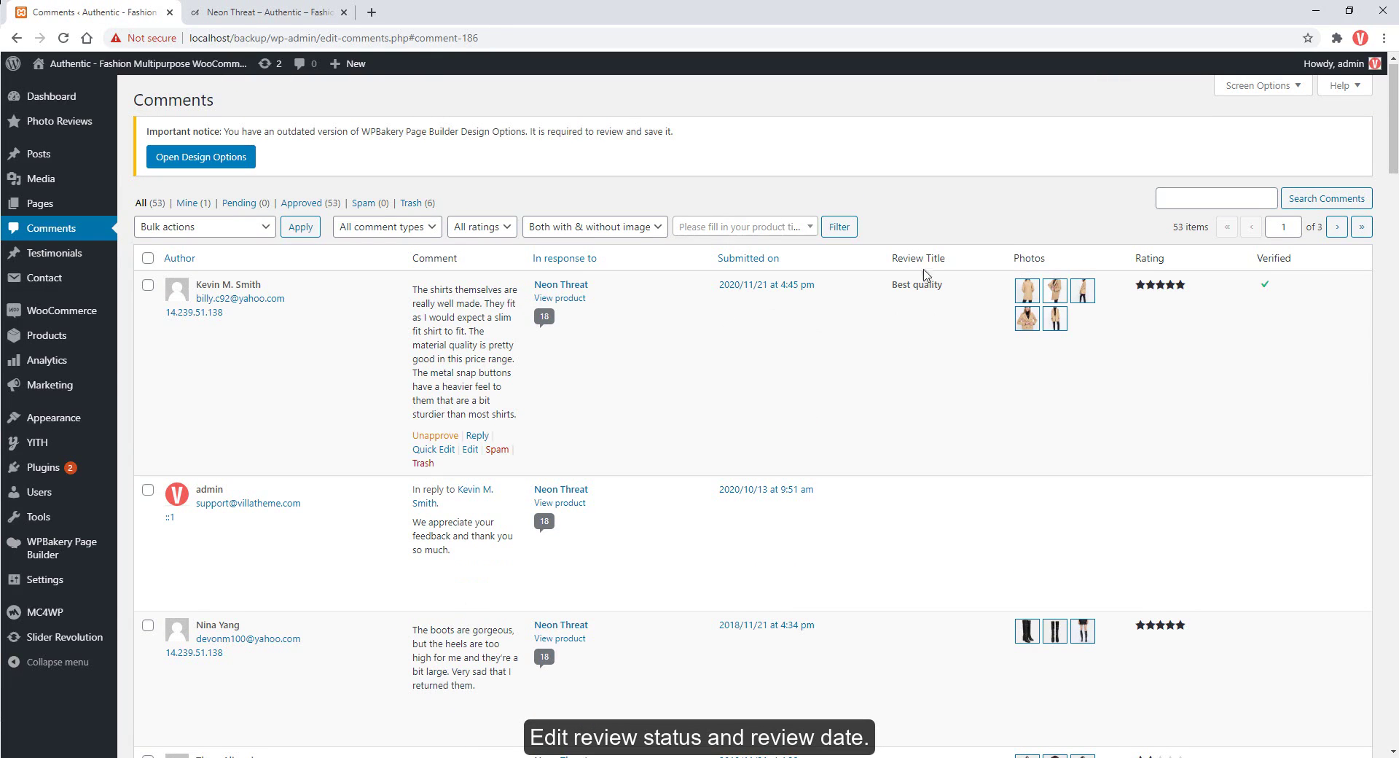
- On the Neon Threat page, open the first review and highlight its Best quality title and November 21, 2020 date
key("ctrl+Tab")
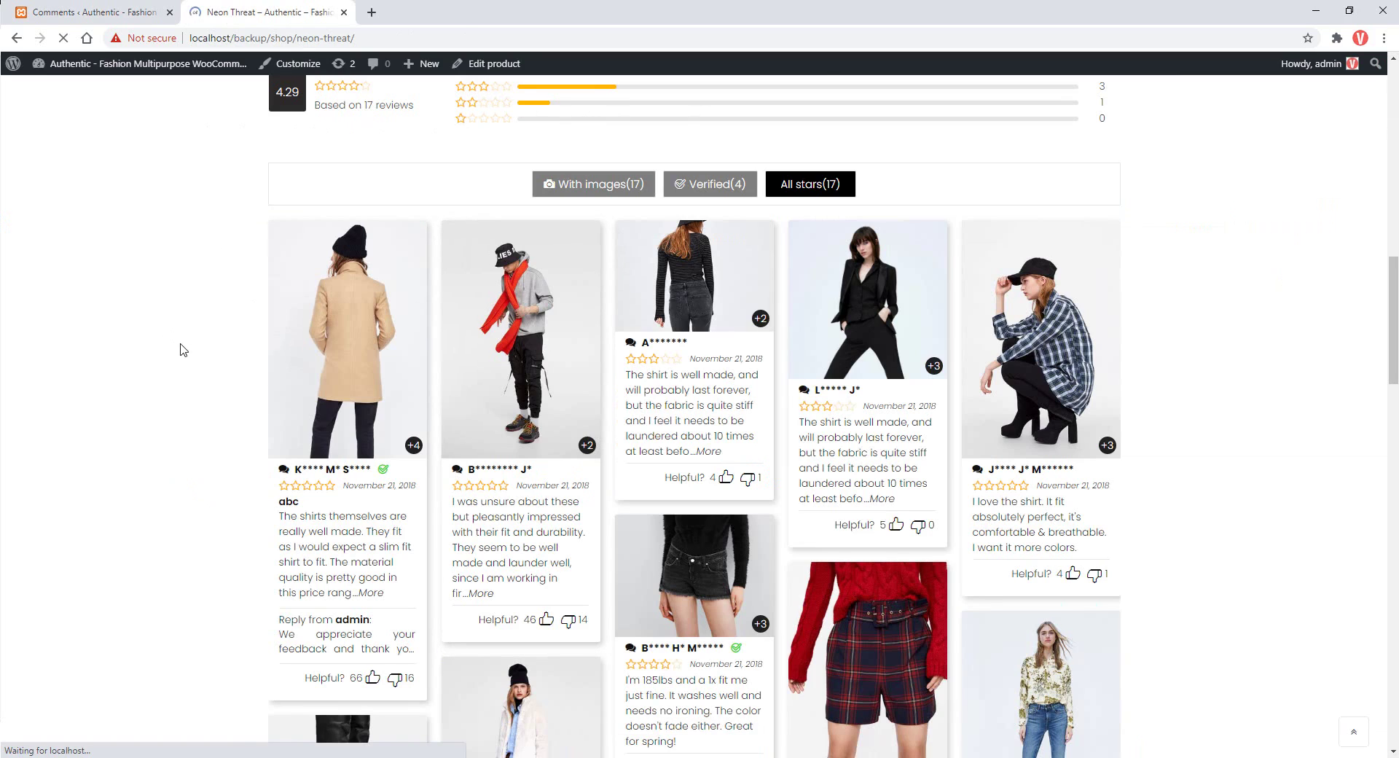
scroll(193, 349, "up", 6)
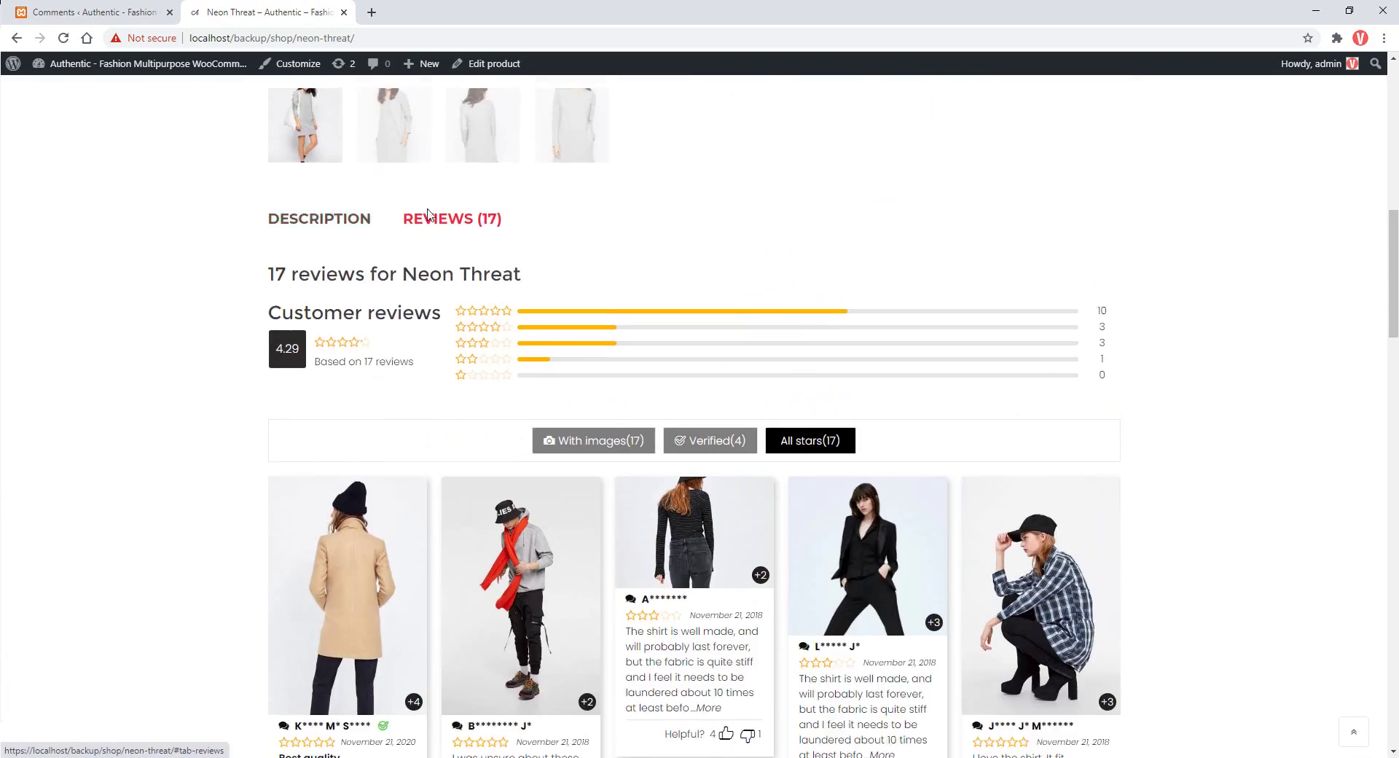
scroll(359, 348, "down", 4)
left_click(357, 475)
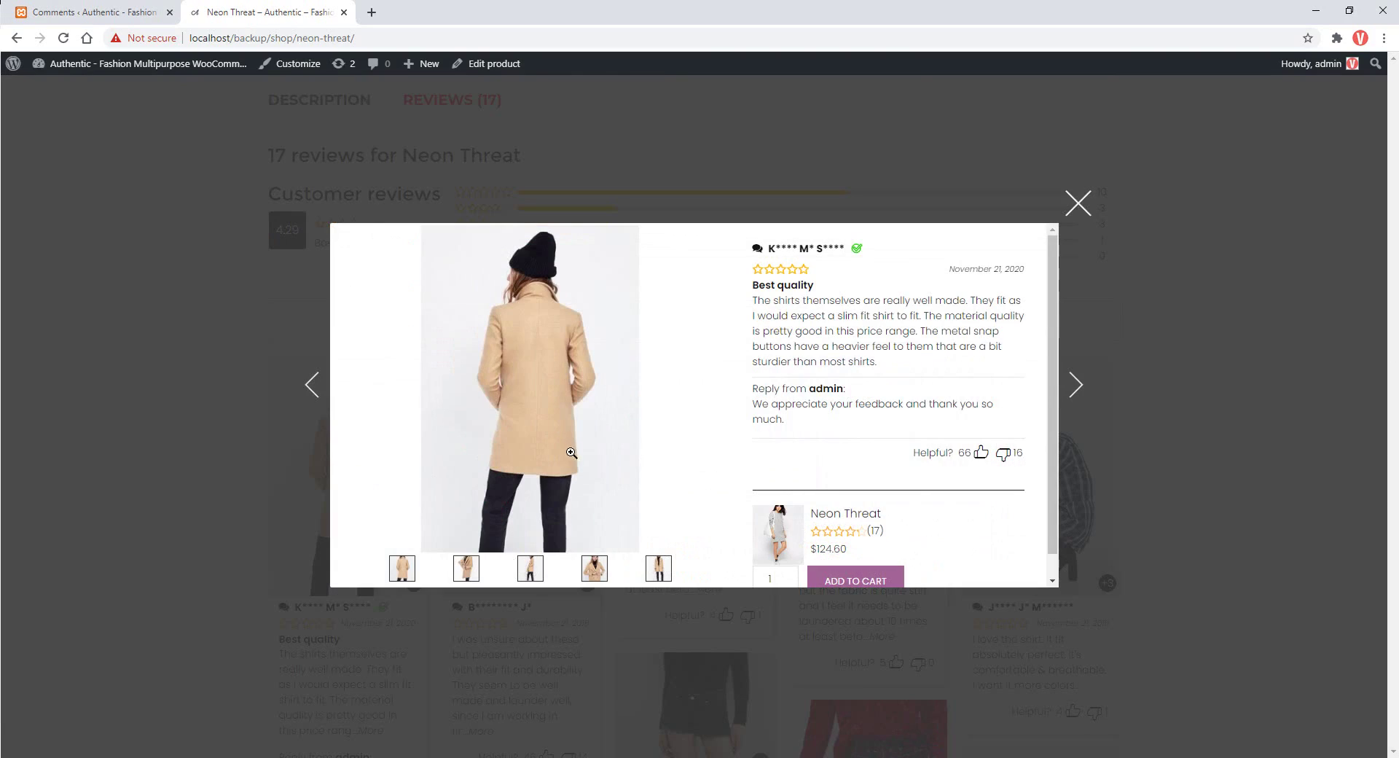
left_click_drag(753, 285, 947, 269)
left_click_drag(820, 286, 752, 285)
left_click(809, 343)
left_click_drag(1025, 275, 946, 276)
left_click(920, 321)
- Browse the review's second through fifth photos
scroll(781, 440, "down", 1)
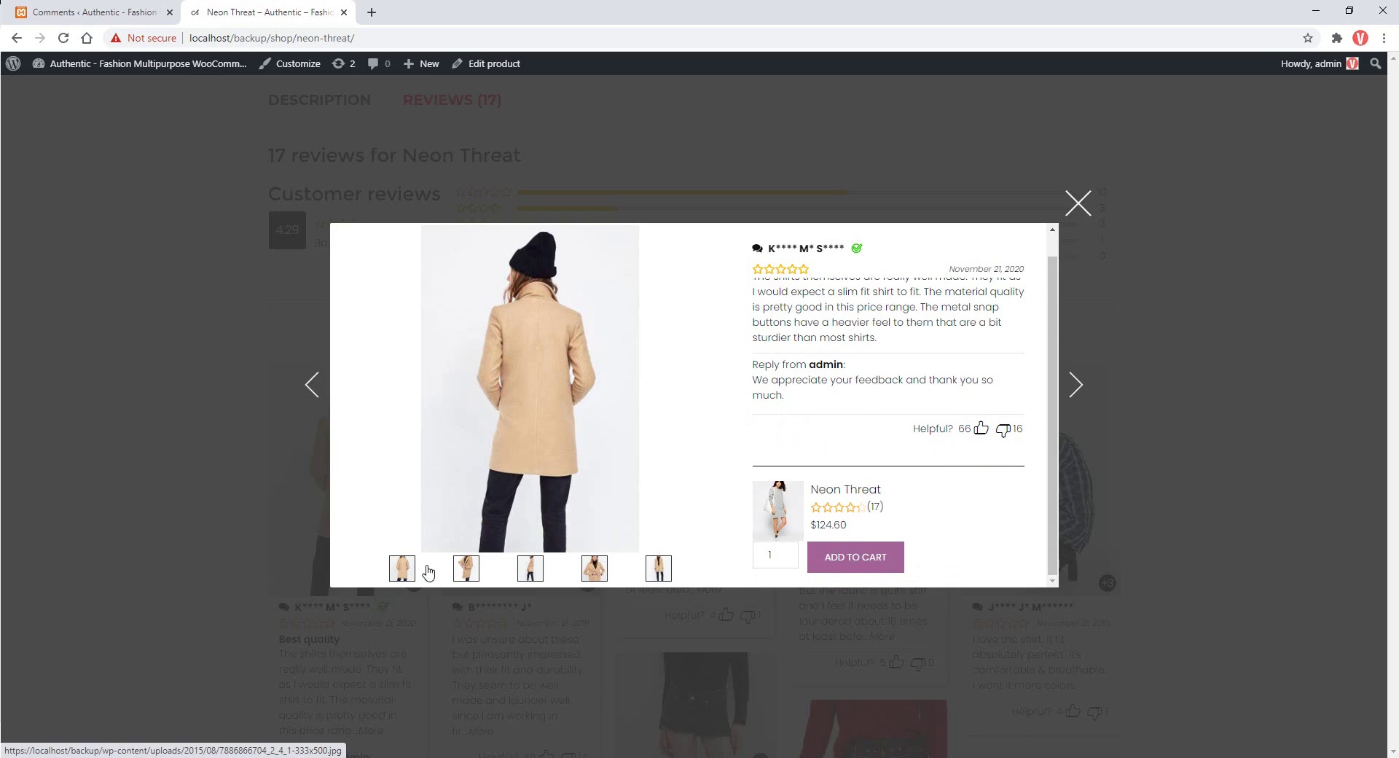
left_click(467, 572)
left_click(531, 572)
left_click(594, 572)
left_click(658, 572)
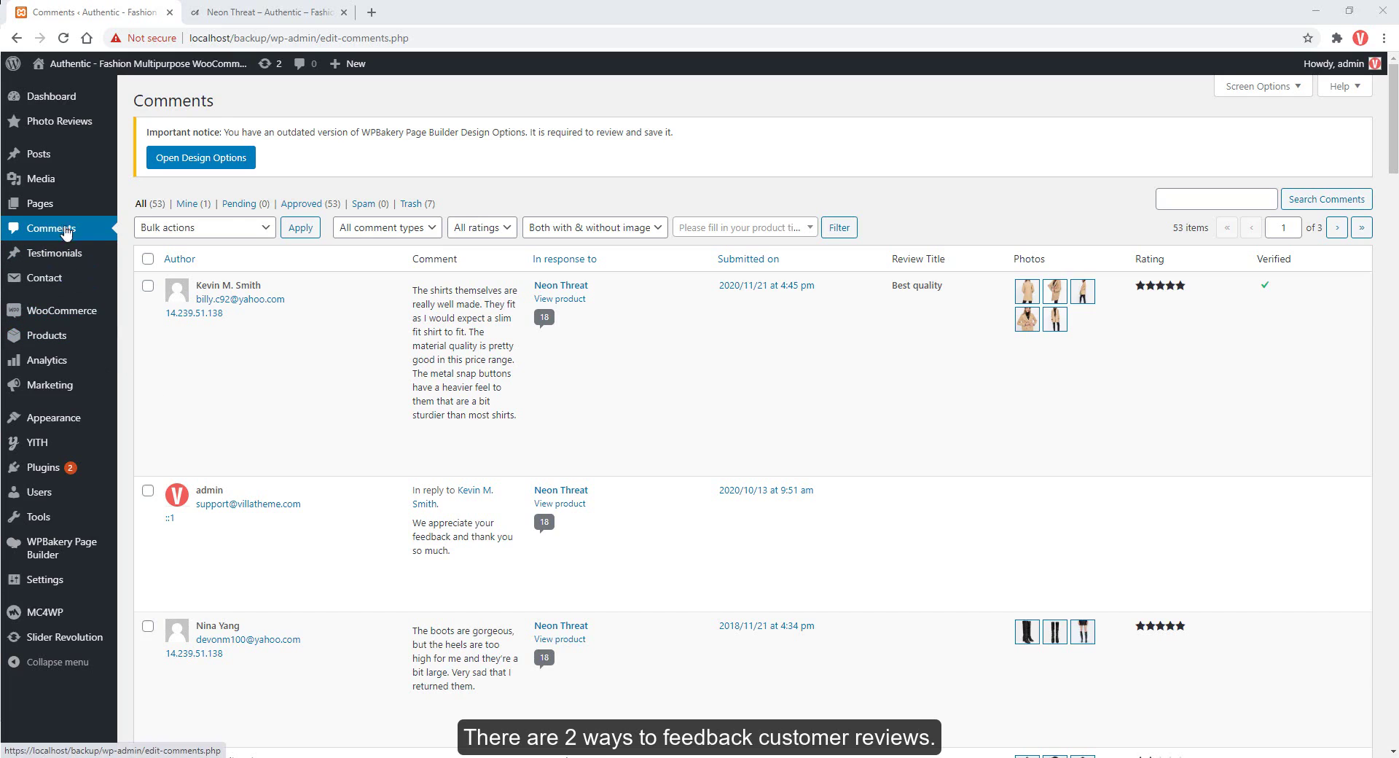
- Post the reply 'Thank you so much for your favor!' under the boots review
scroll(233, 372, "down", 4)
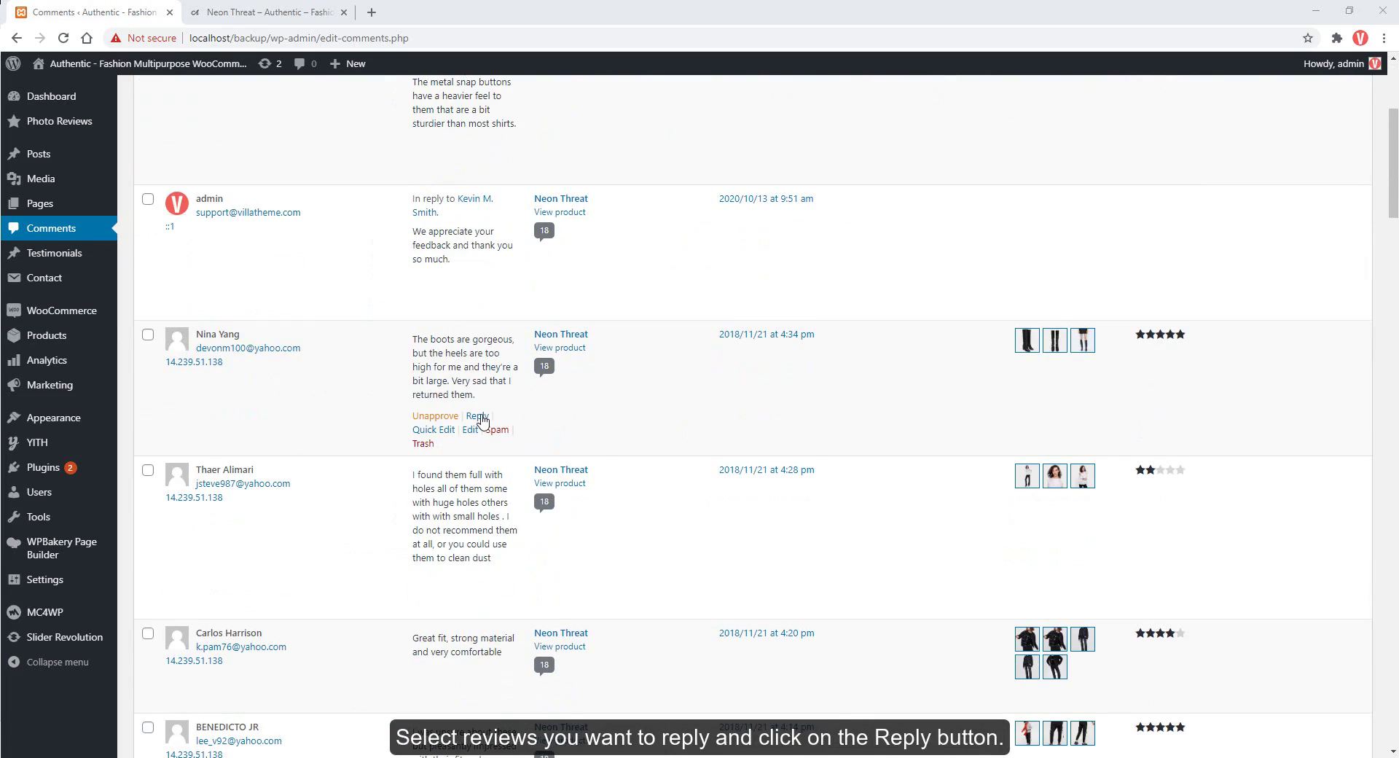
left_click(478, 417)
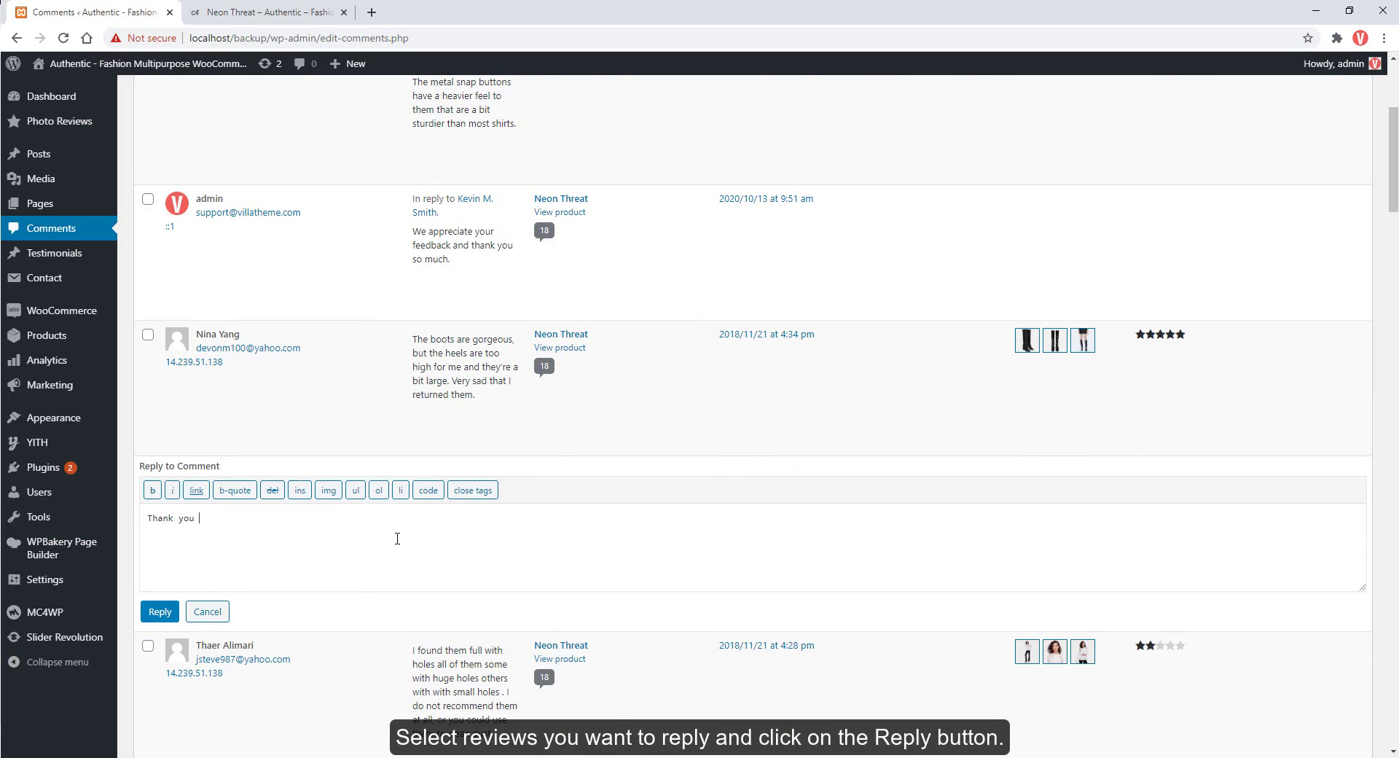
type("Thank you so much for your favor!")
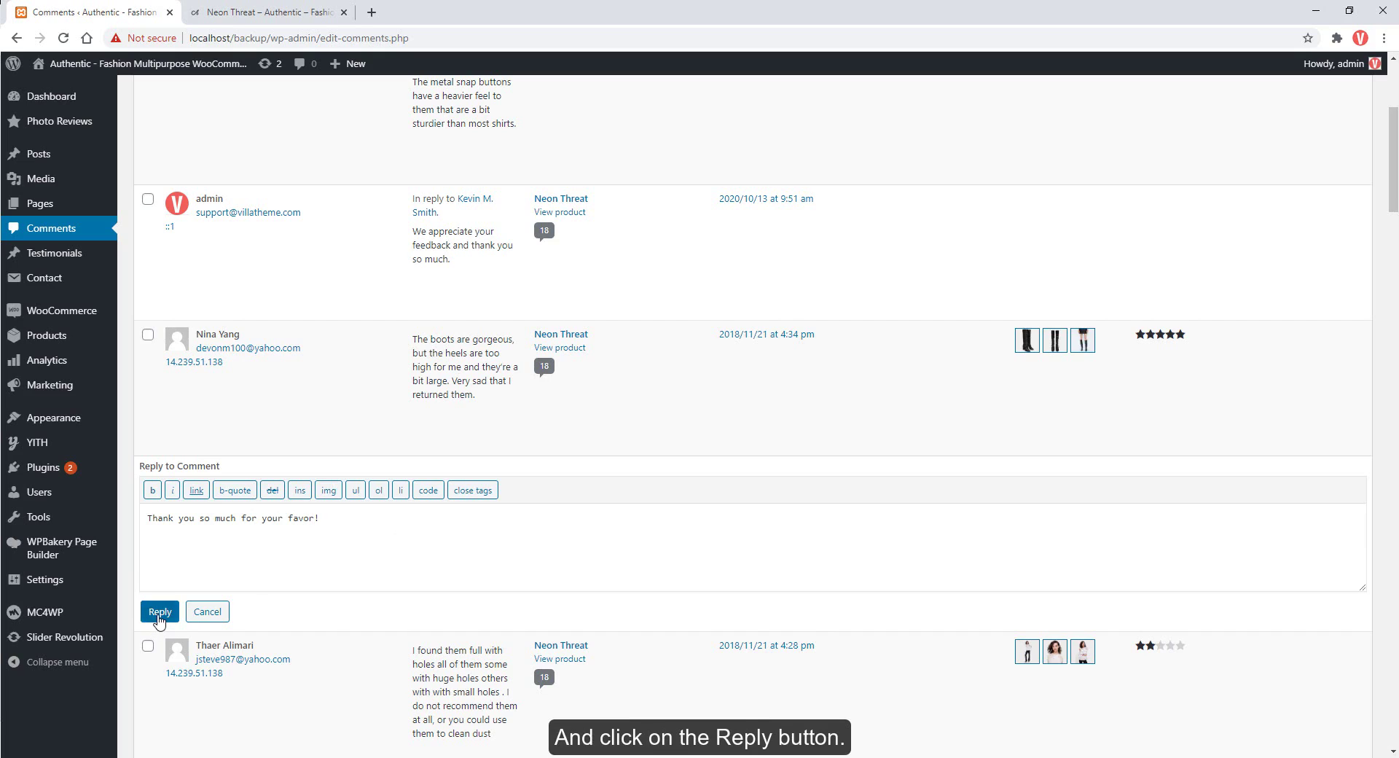
left_click(159, 615)
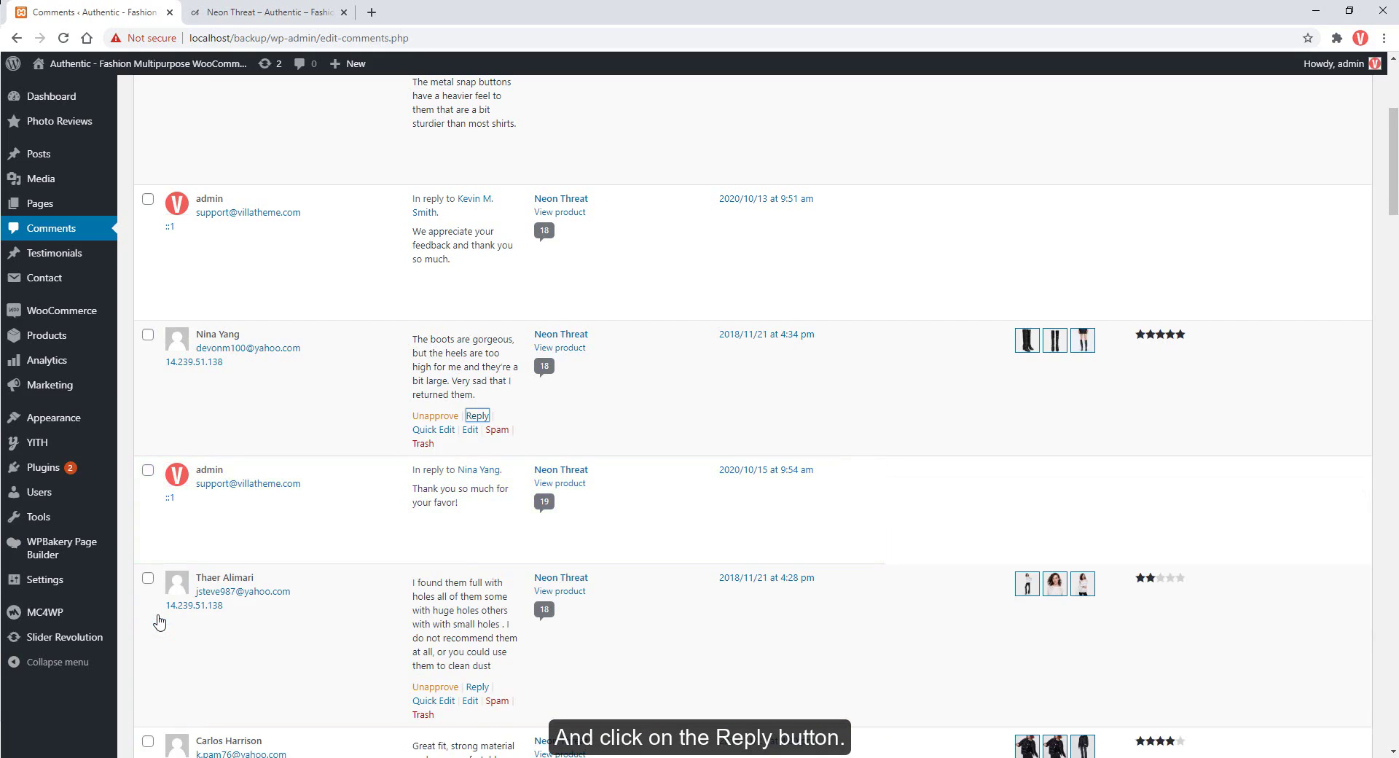
left_click(560, 348)
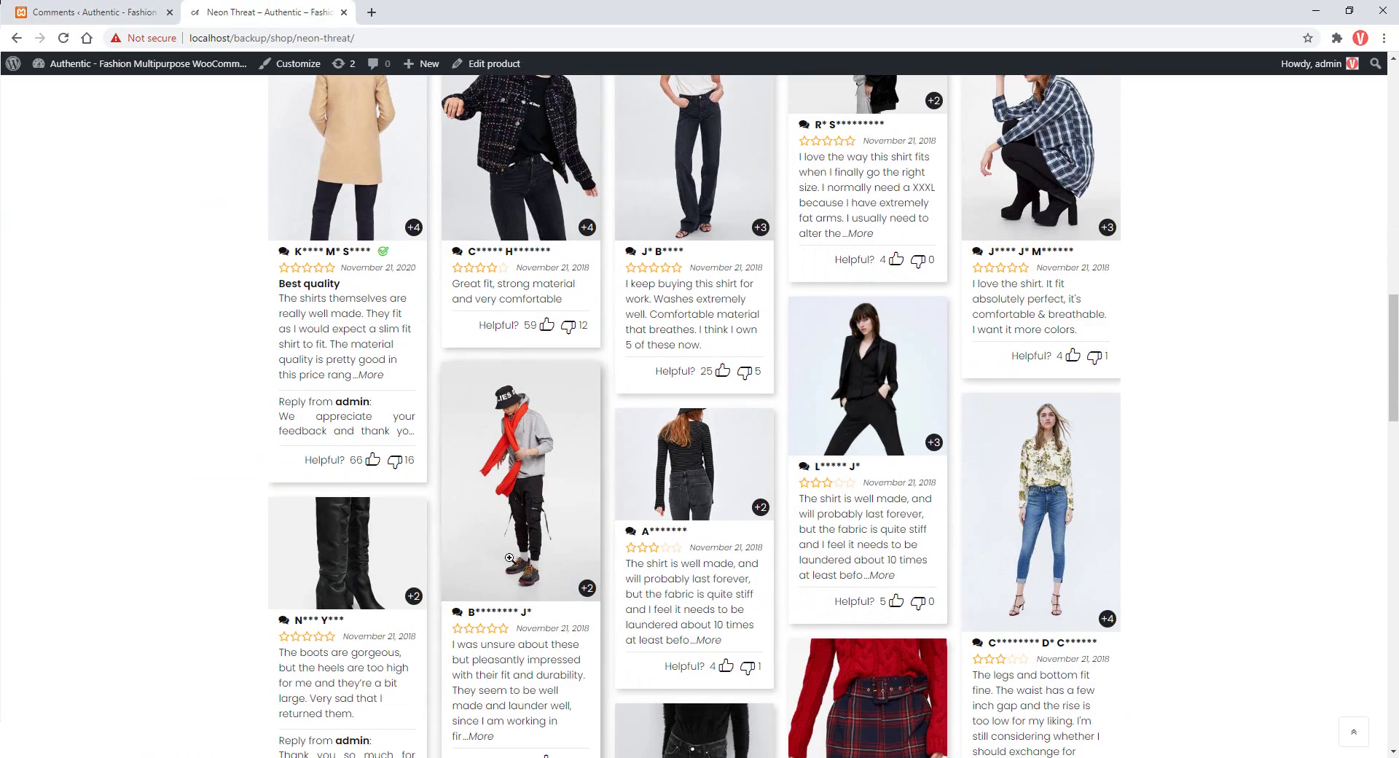
- Open the boots review popup on Neon Threat and scroll to the admin's thank-you reply
left_click(360, 575)
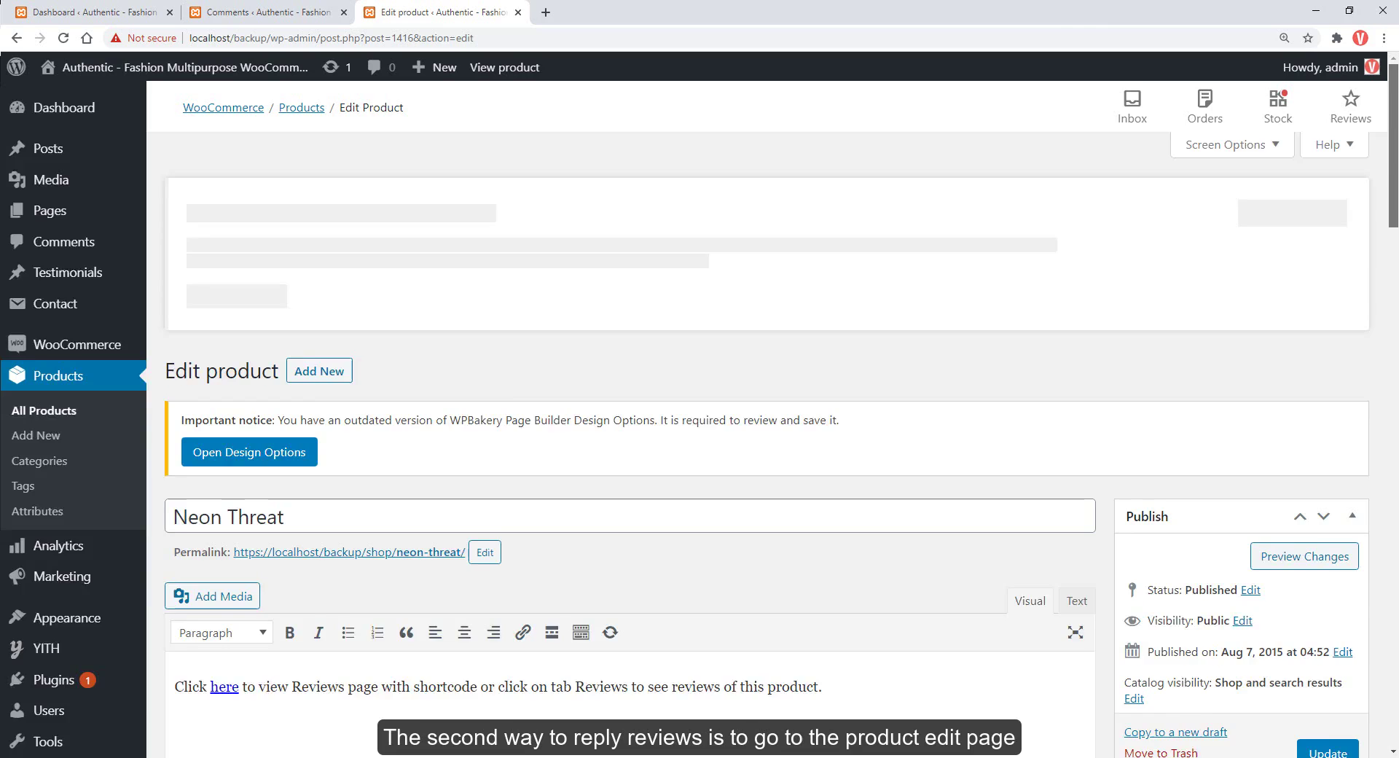
scroll(700, 437, "down", 6)
scroll(699, 437, "down", 15)
- In the Edit Product Reviews box, answer the shirt review with 'We appreciate your feedback and thank you so much.'
scroll(700, 437, "down", 1)
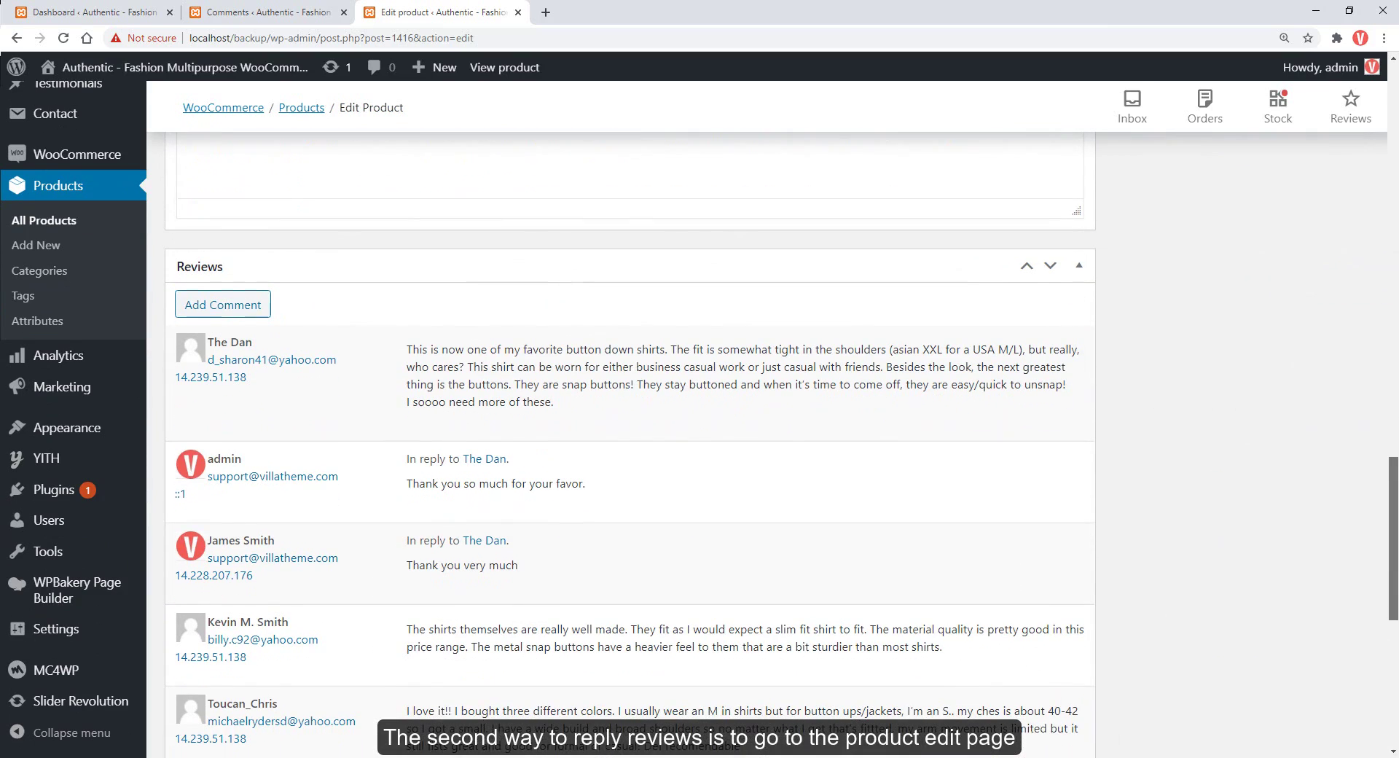
mouse_move(498, 601)
scroll(498, 601, "down", 2)
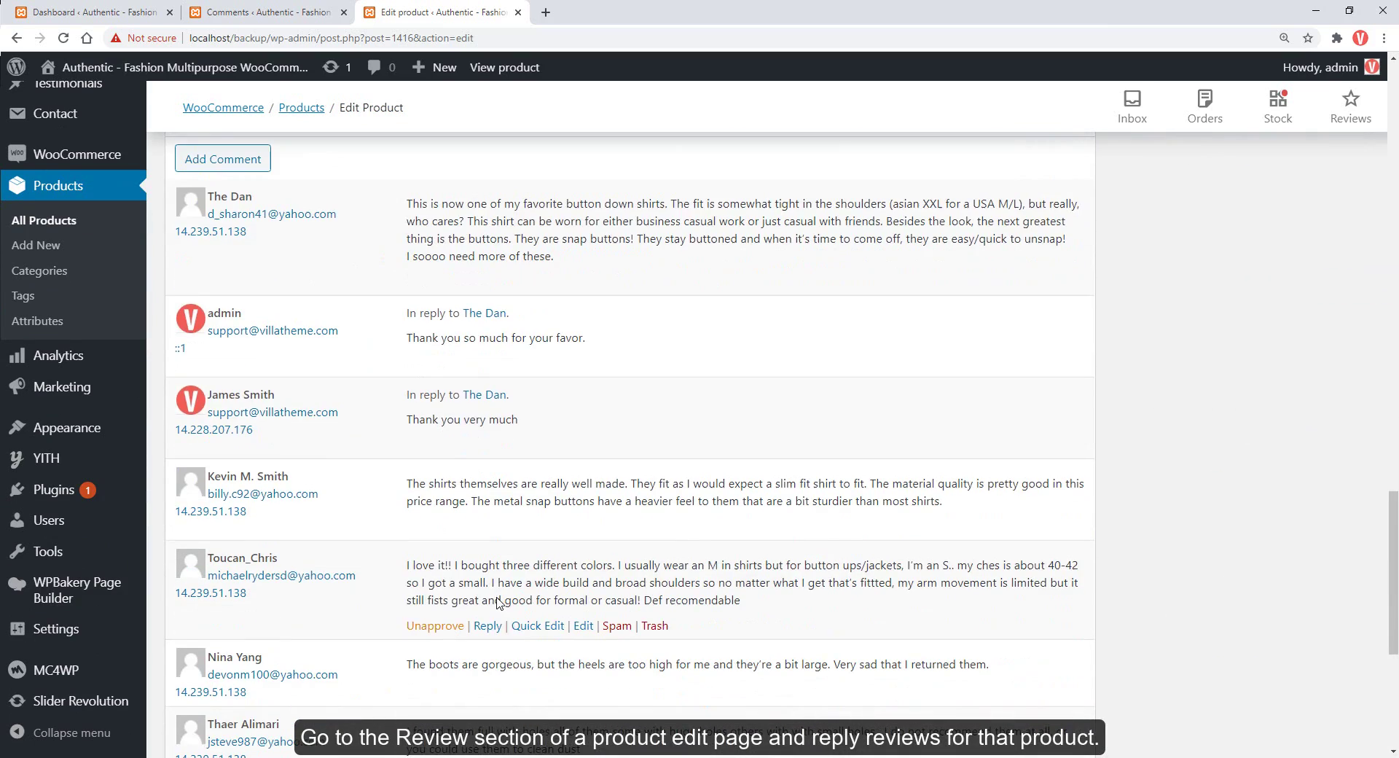
mouse_move(466, 530)
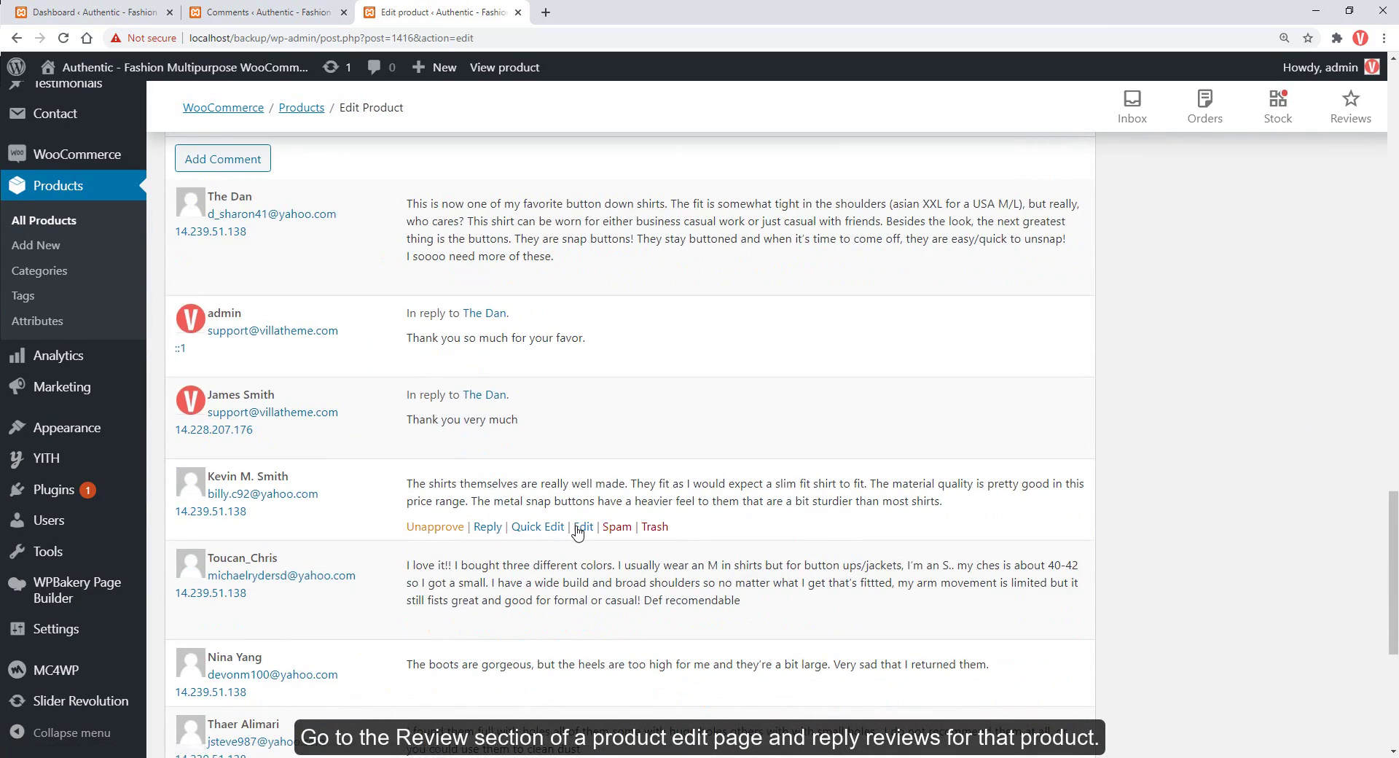
left_click(489, 529)
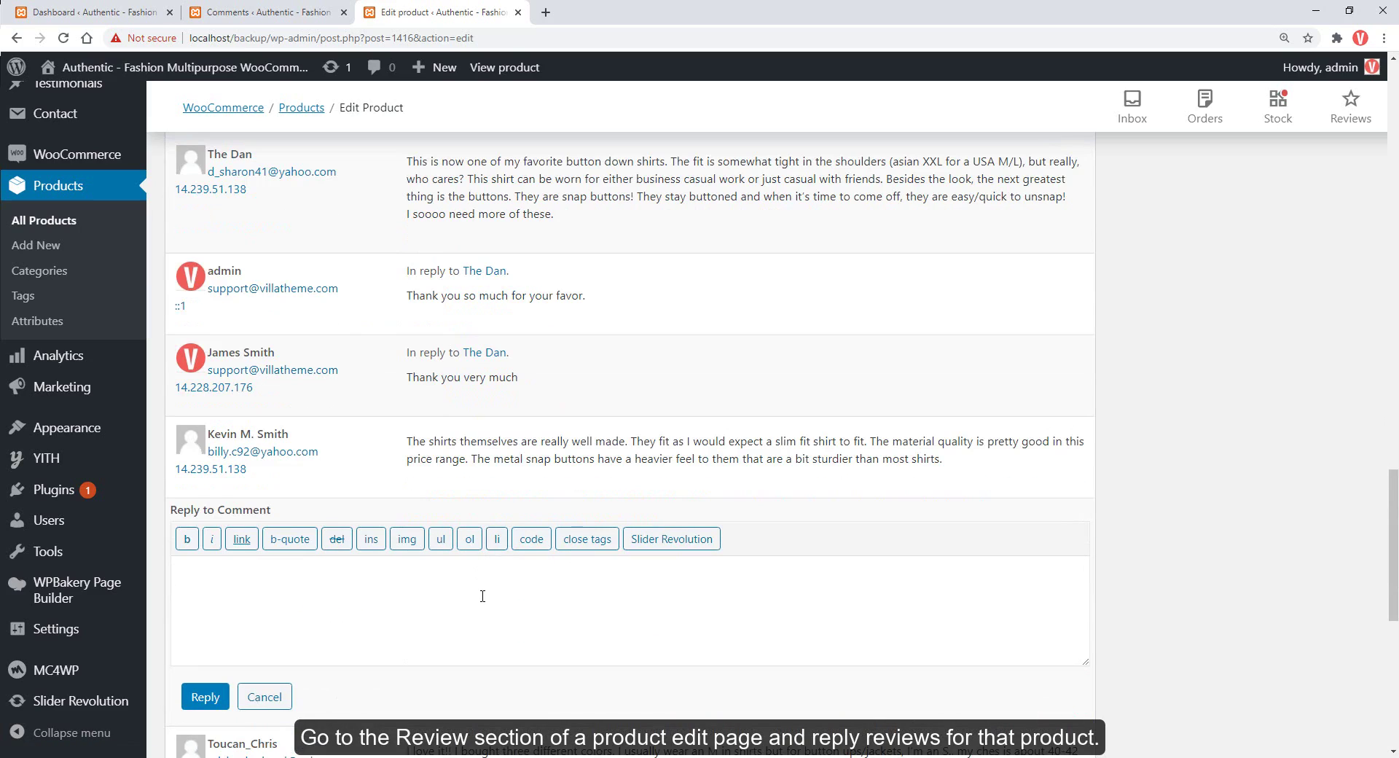
type("We appreciate your feedback and thank you so much.")
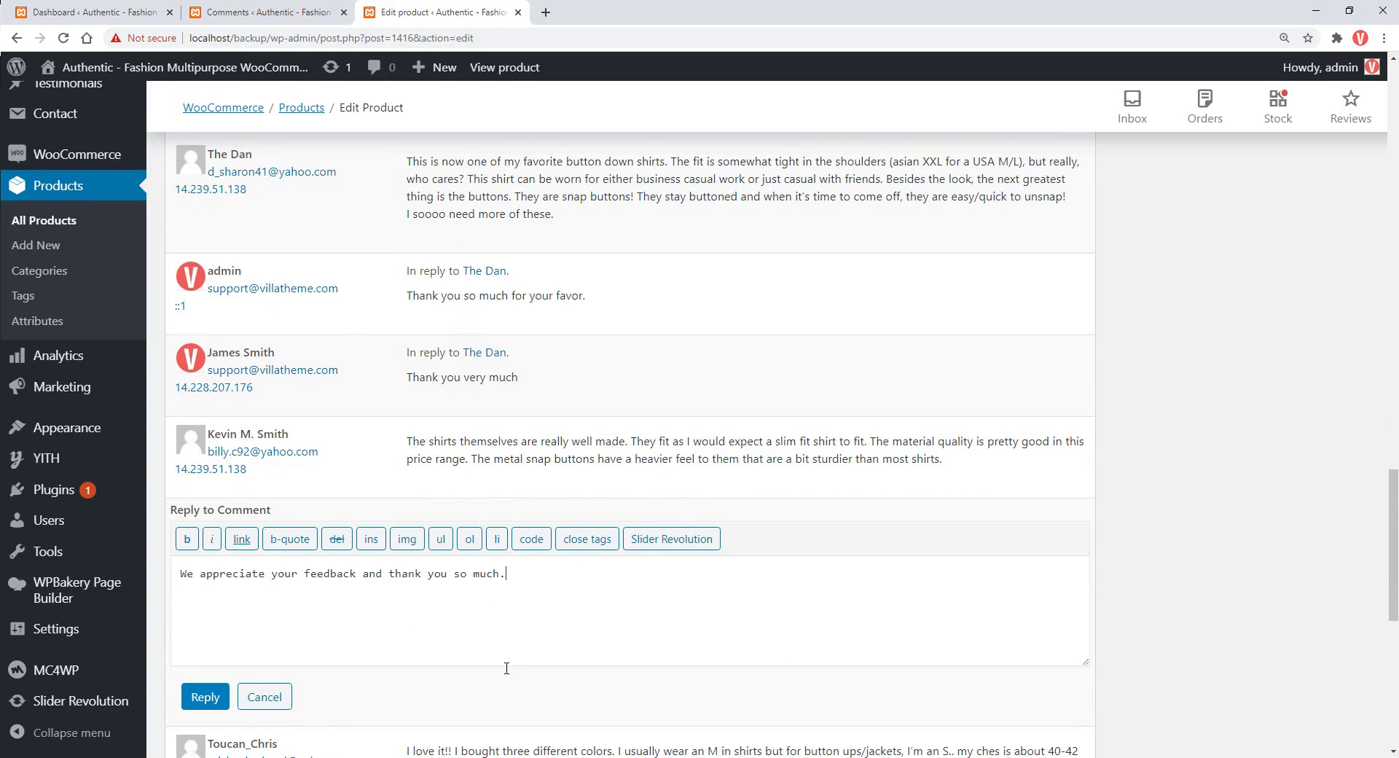
left_click(204, 697)
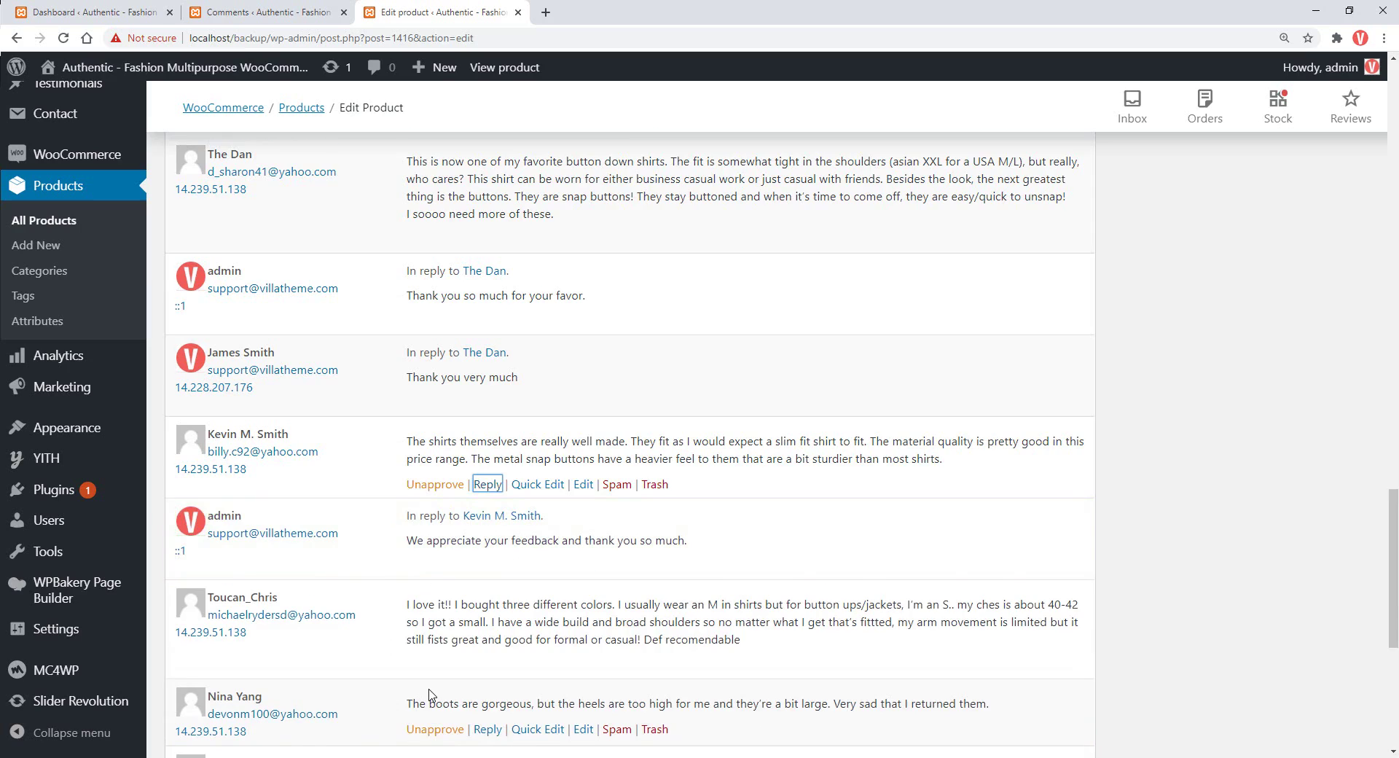
scroll(425, 695, "down", 4)
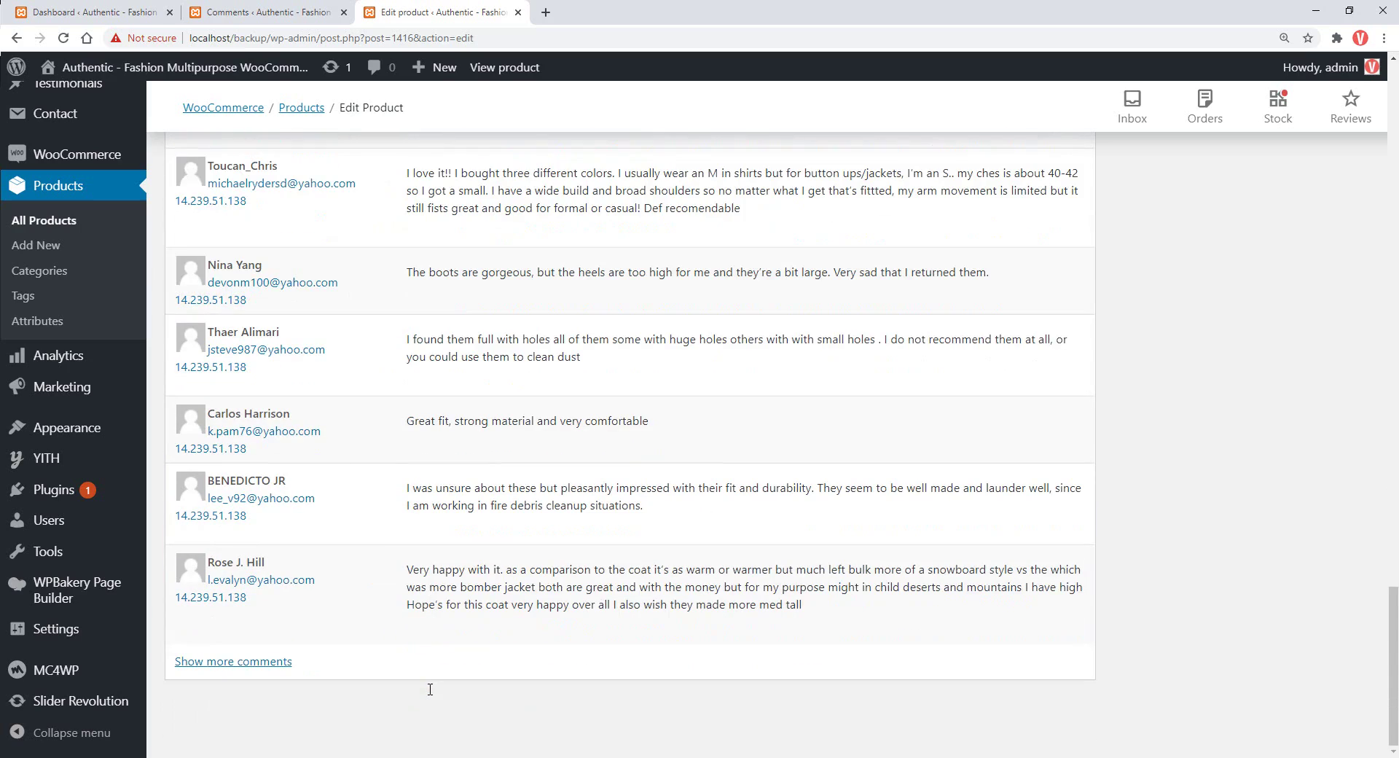